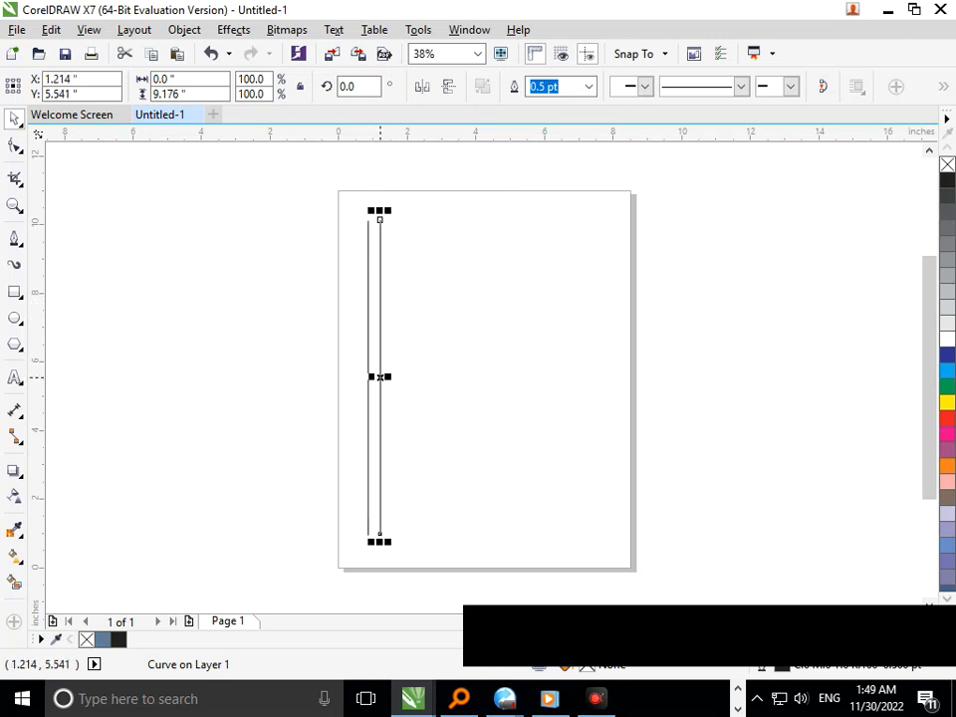
# - Undo the last copy, duplicate the vertical line about 0.3 inch to its right, and repeat the duplication until there are twelve lines
pyautogui.hotkey('ctrl', 'z')
pyautogui.moveTo(371, 377); pyautogui.dragTo(377, 376)
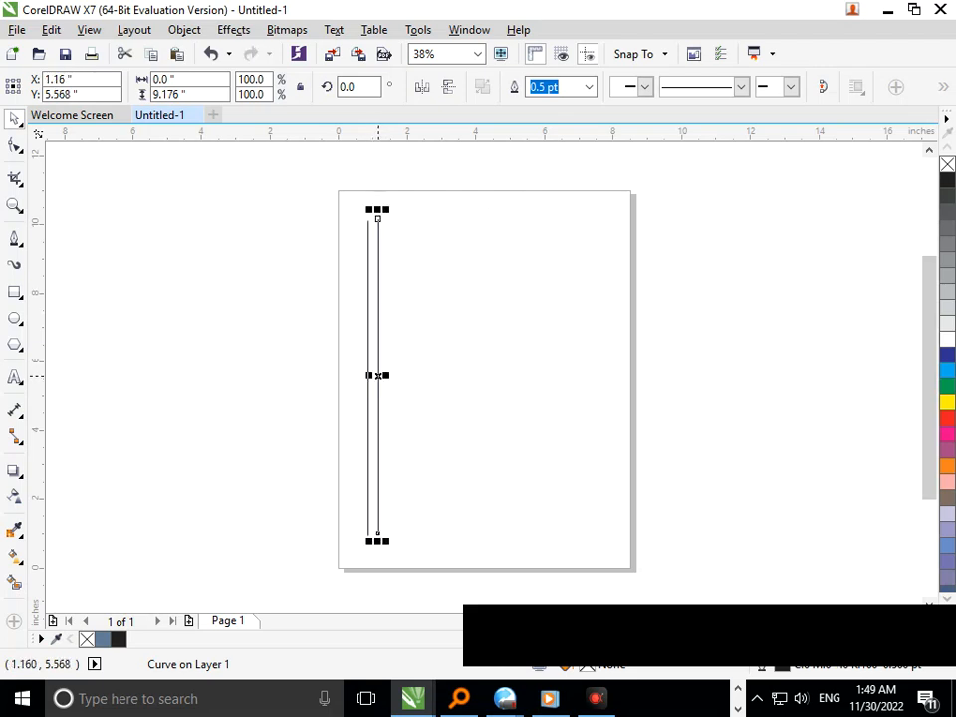
pyautogui.hotkey('ctrl', 'r')
pyautogui.hotkey('ctrl', 'r')
pyautogui.hotkey('ctrl', 'r')
pyautogui.hotkey('ctrl', 'r')
pyautogui.hotkey('ctrl', 'r')
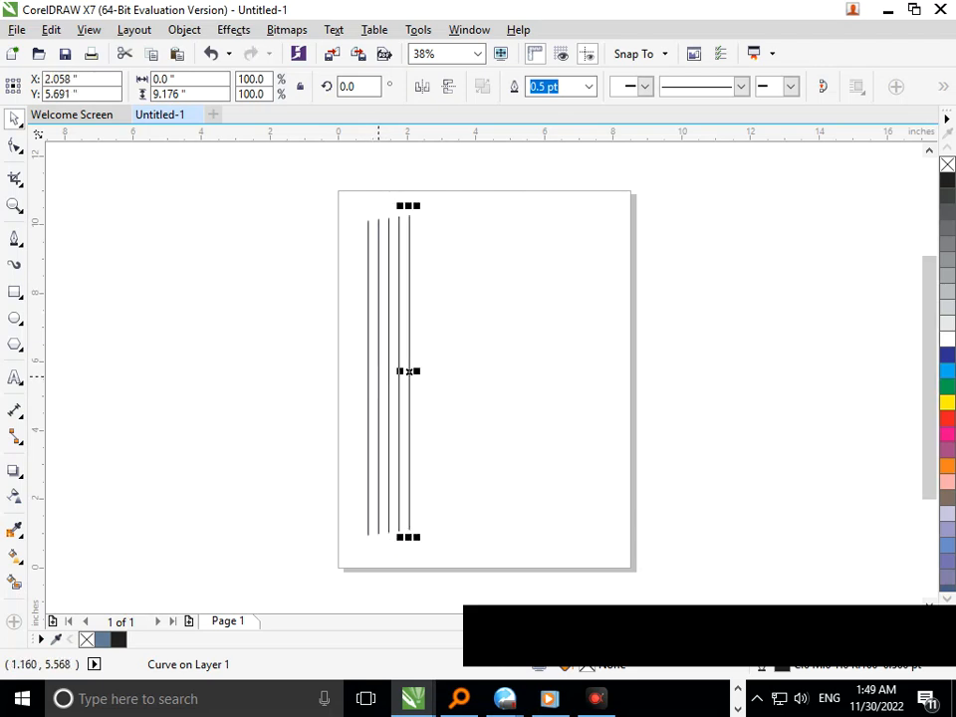
pyautogui.hotkey('ctrl', 'r')
pyautogui.hotkey('ctrl', 'r')
pyautogui.hotkey('ctrl', 'r')
pyautogui.hotkey('ctrl', 'r')
pyautogui.hotkey('ctrl', 'r')
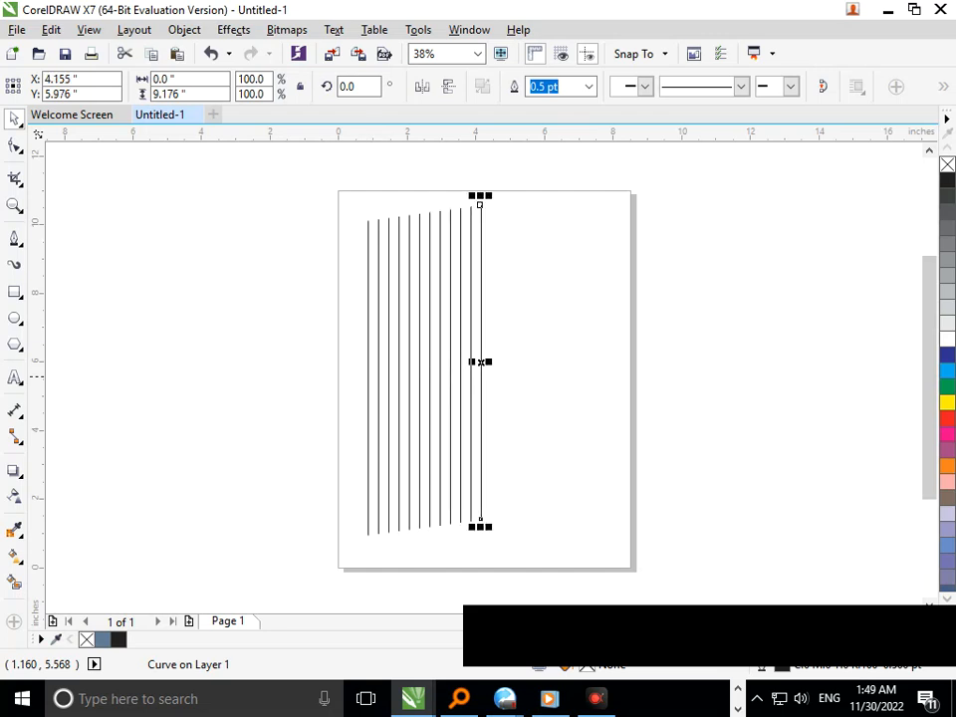
# - Move the ten rightmost vertical lines down about 0.22 inch together to bring their ends closer to level
pyautogui.press('Escape')
pyautogui.moveTo(389, 150); pyautogui.dragTo(575, 554)
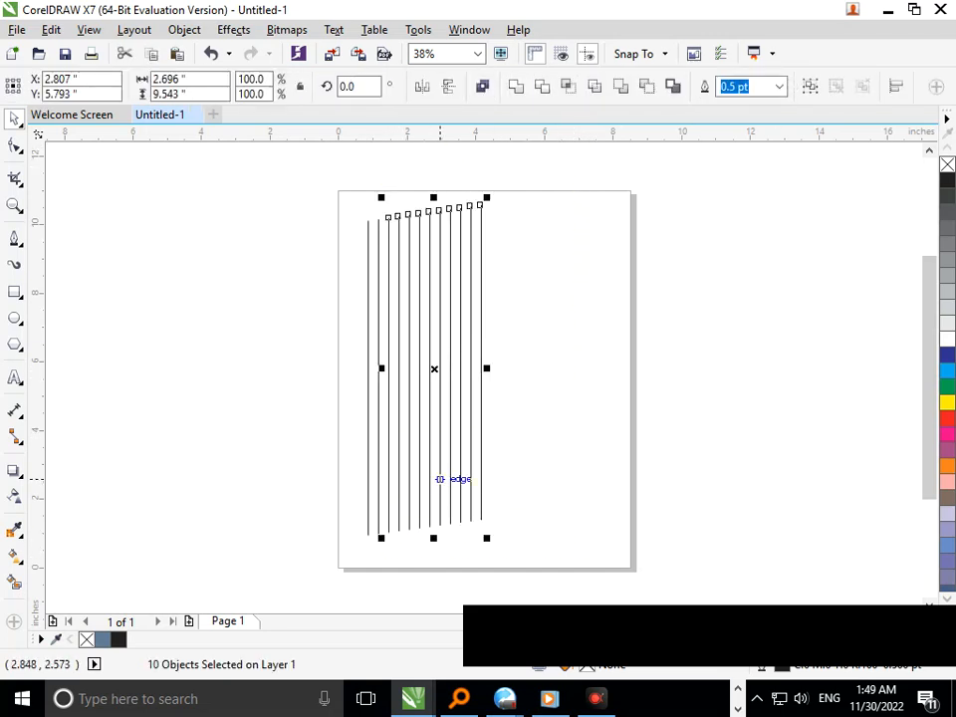
pyautogui.click(440, 475)
pyautogui.click(438, 475)
pyautogui.moveTo(439, 475); pyautogui.dragTo(440, 480)
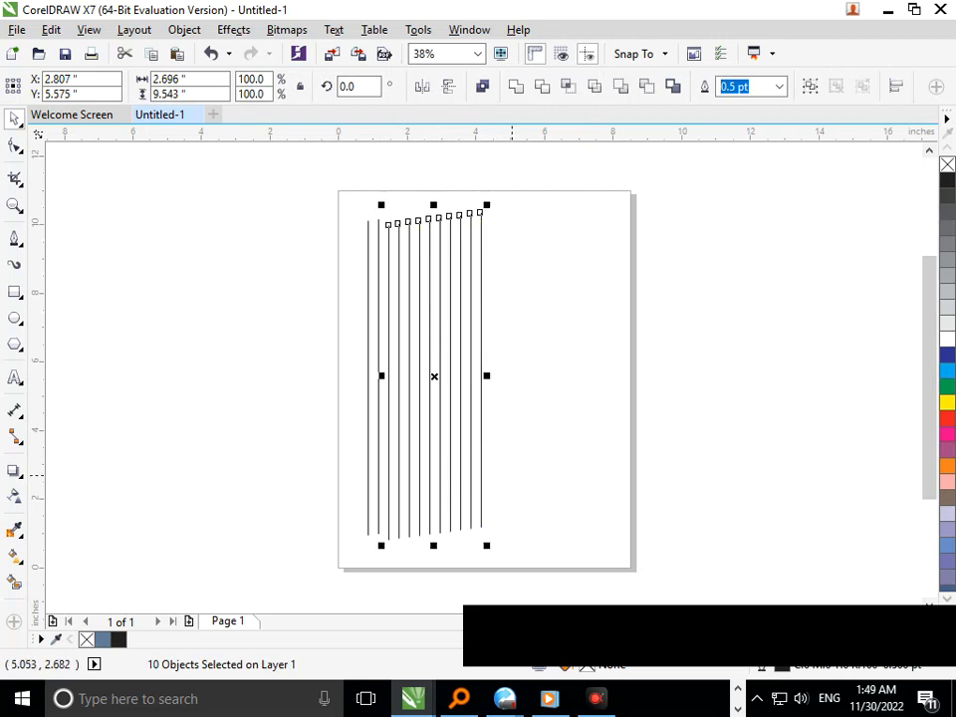
# - Move the four rightmost vertical lines down slightly so their ends roughly align with the other lines
pyautogui.press('Escape')
pyautogui.moveTo(520, 183); pyautogui.dragTo(446, 560)
pyautogui.moveTo(476, 479)
pyautogui.mouseDown()
pyautogui.moveTo(484, 470)
pyautogui.moveTo(481, 480)
pyautogui.mouseUp()
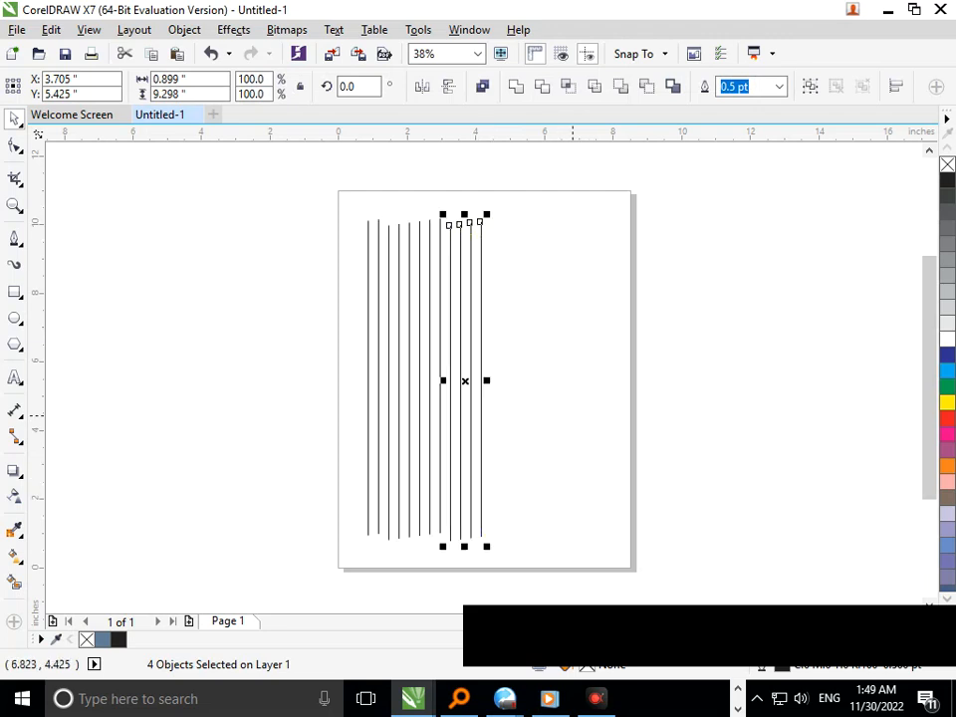
pyautogui.click(561, 415)
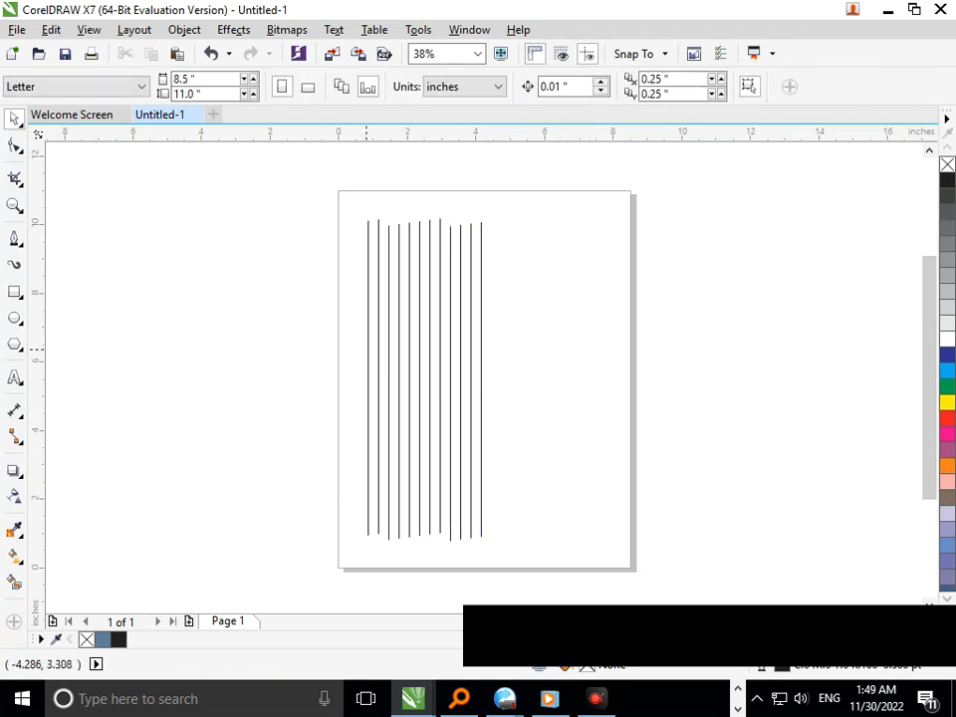
# - Create a copy of all twelve vertical lines rotated 45 degrees about their common centre
pyautogui.moveTo(330, 181); pyautogui.dragTo(540, 580)
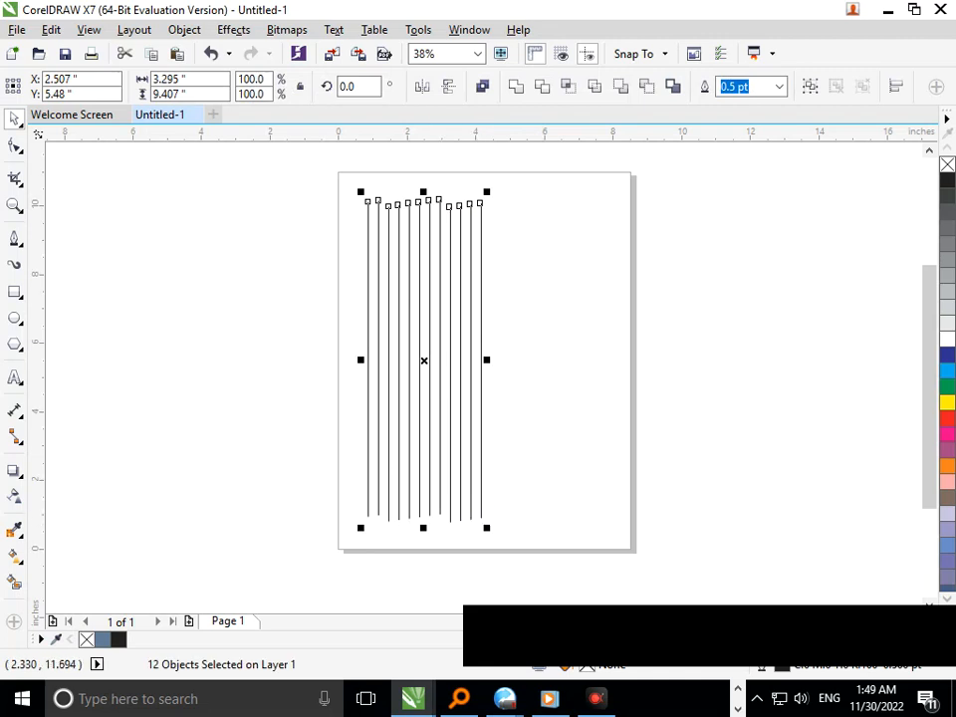
pyautogui.click(357, 86)
pyautogui.write('45')
pyautogui.press('Return')
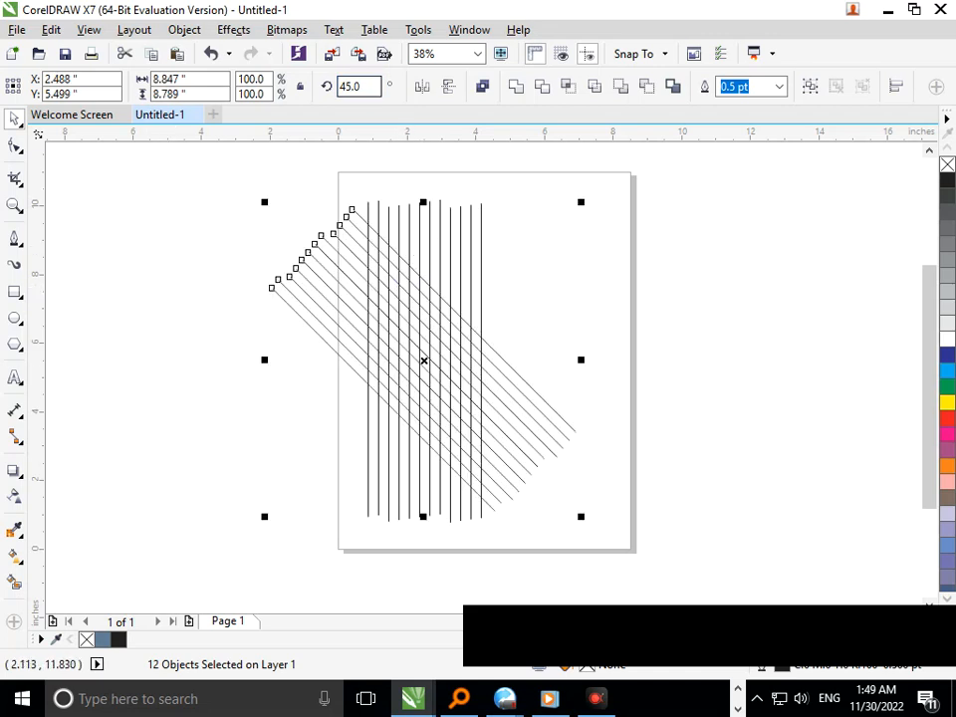
# - Add a vertically mirrored copy of the 45-degree lines in place to form a crossing lattice
pyautogui.click(364, 86)
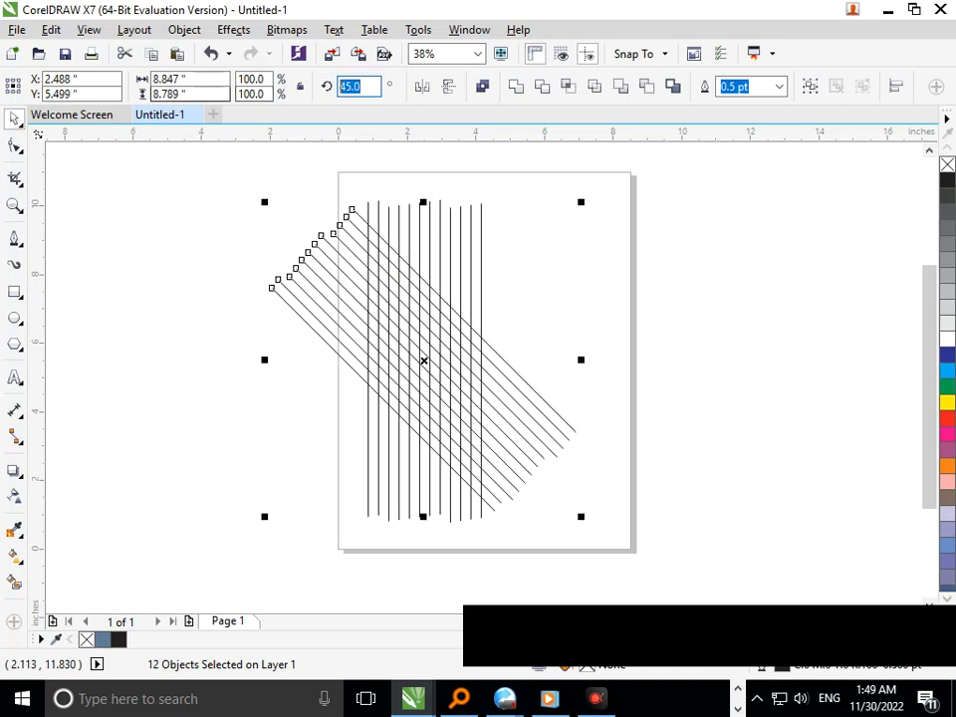
pyautogui.write('45')
pyautogui.press('Return')
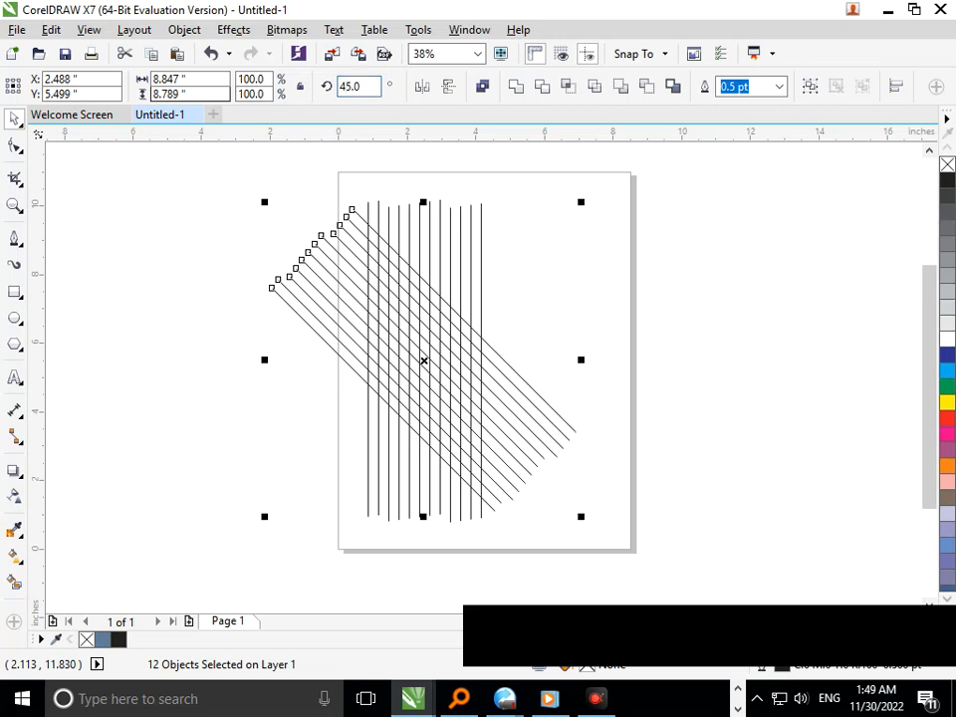
pyautogui.click(450, 86)
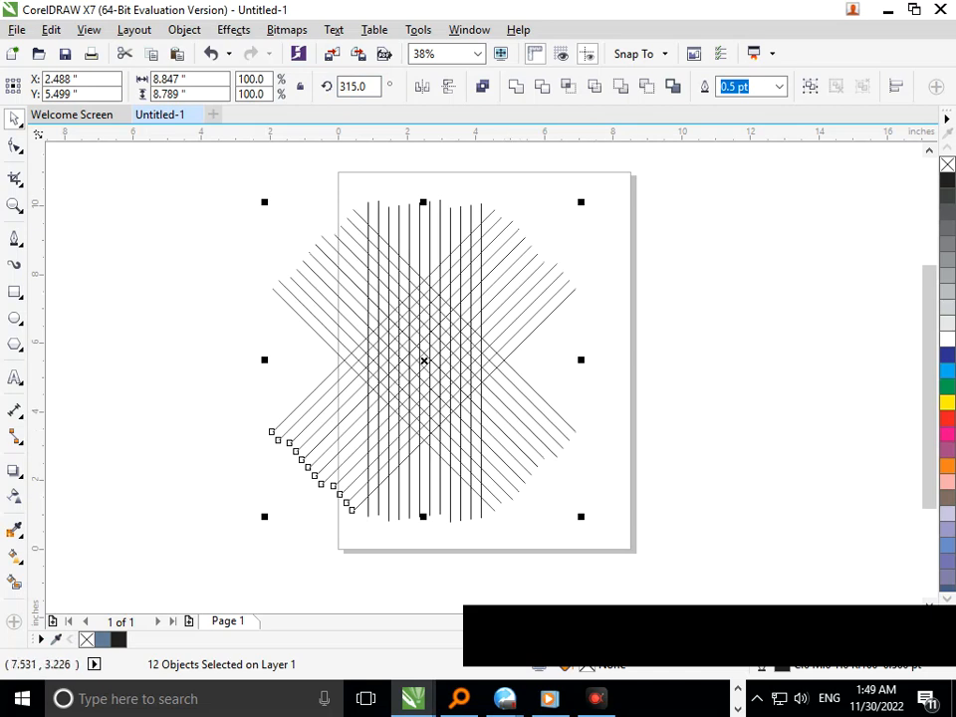
pyautogui.click(644, 378)
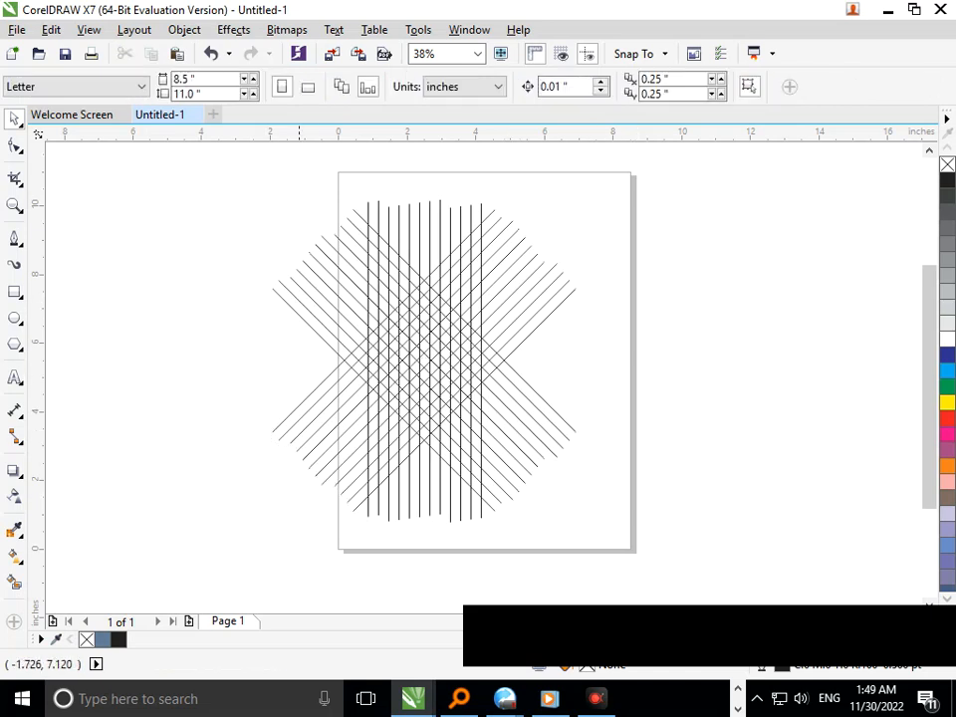
pyautogui.scroll(2, 414, 370)
pyautogui.scroll(-2, 379, 341)
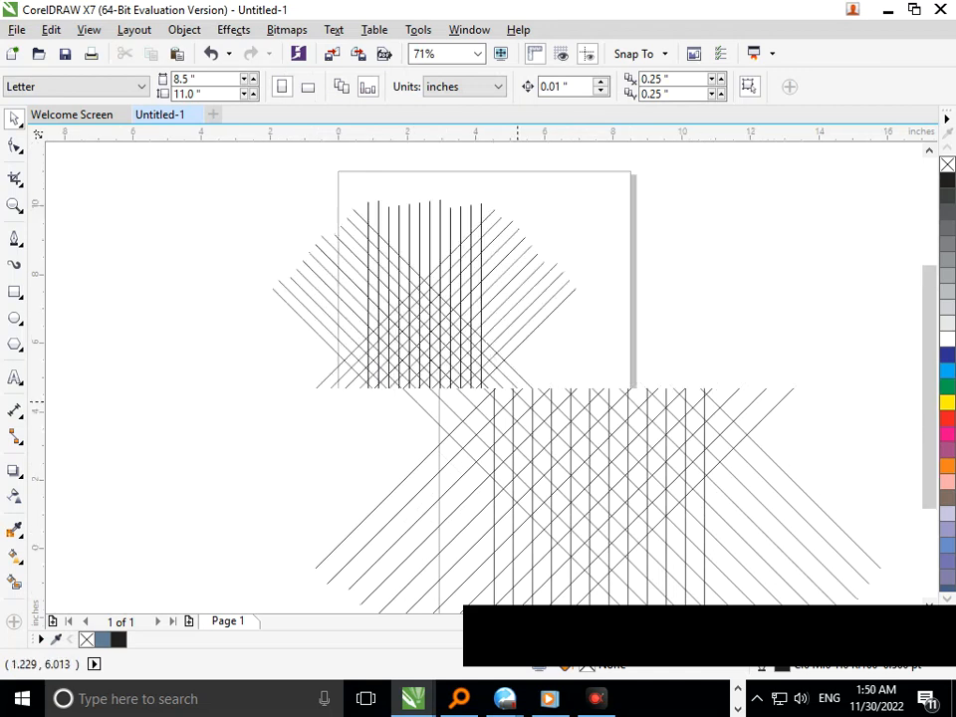
pyautogui.press('F2')
pyautogui.moveTo(254, 258); pyautogui.dragTo(565, 482)
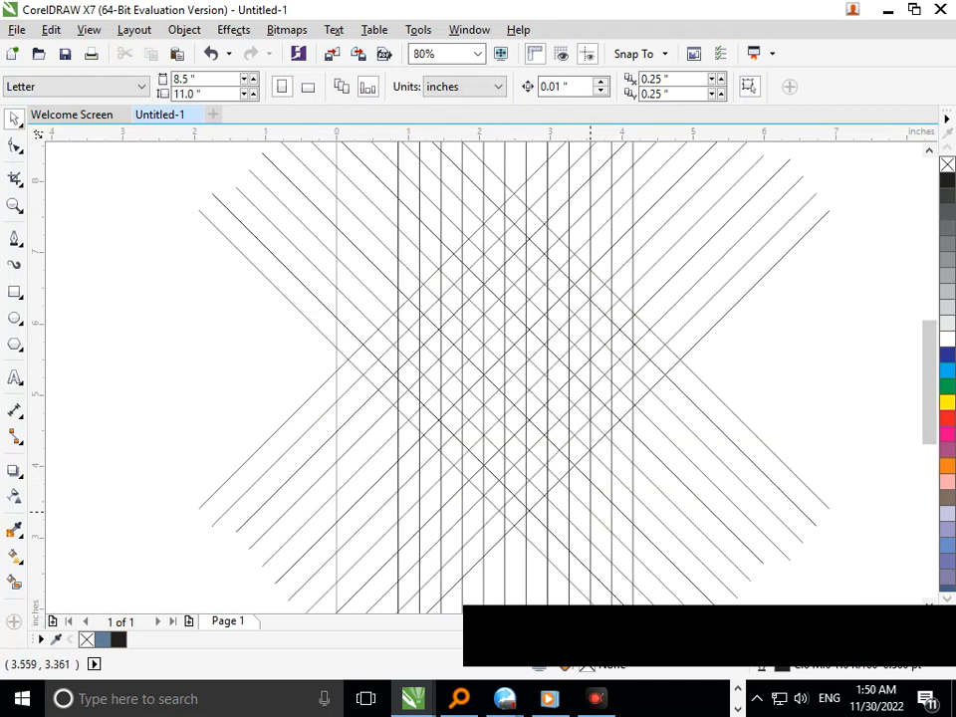
pyautogui.press('F3')
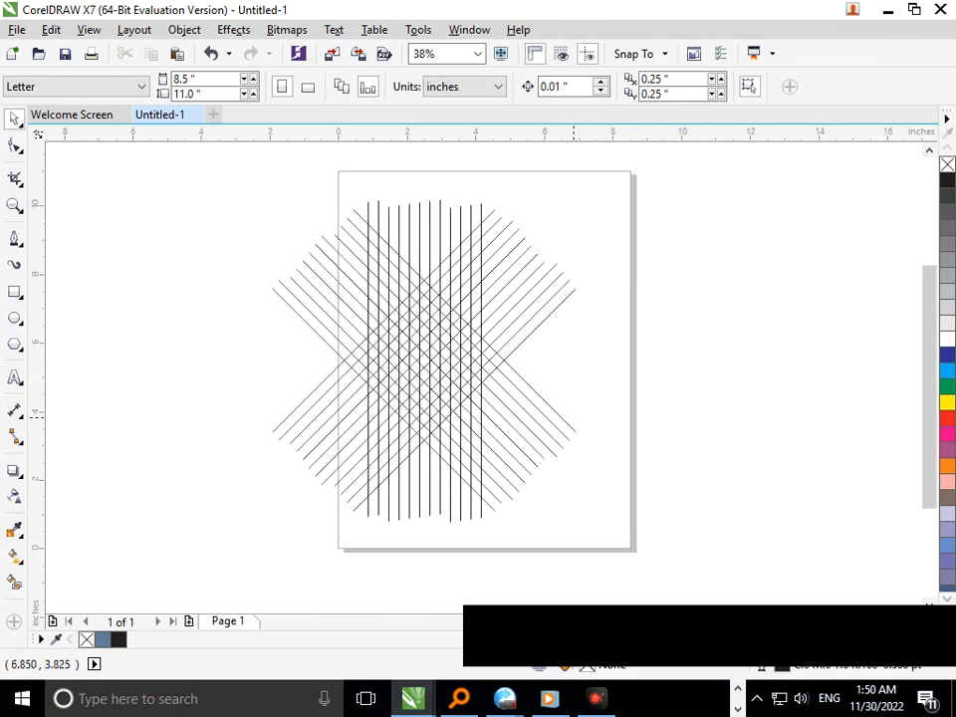
pyautogui.press('F2')
pyautogui.moveTo(222, 230); pyautogui.dragTo(621, 417)
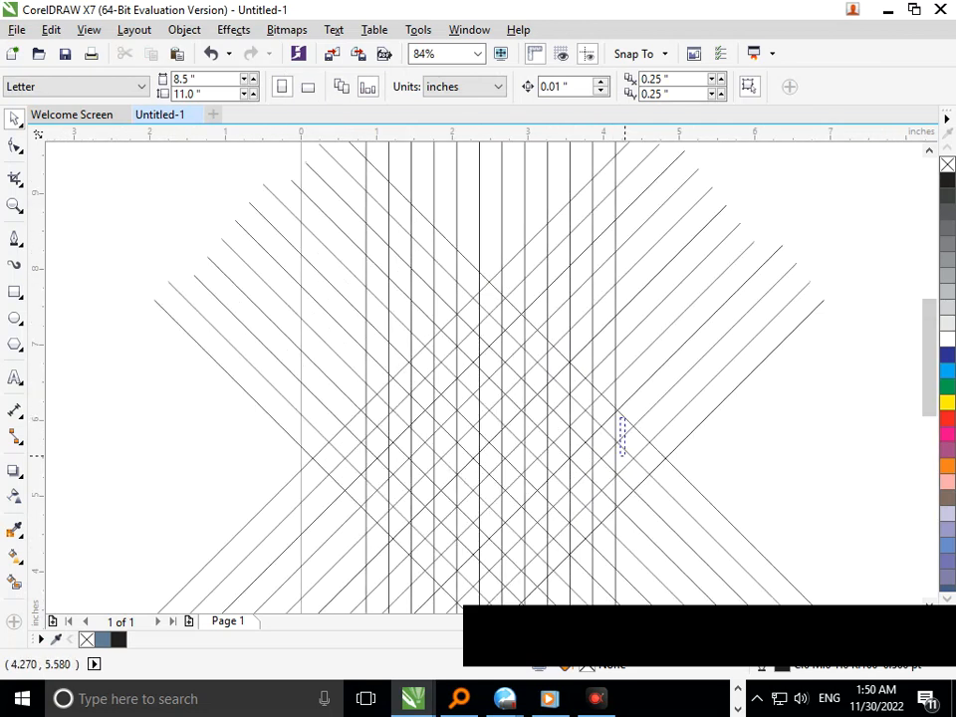
pyautogui.moveTo(314, 307); pyautogui.dragTo(455, 388)
pyautogui.press('F3')
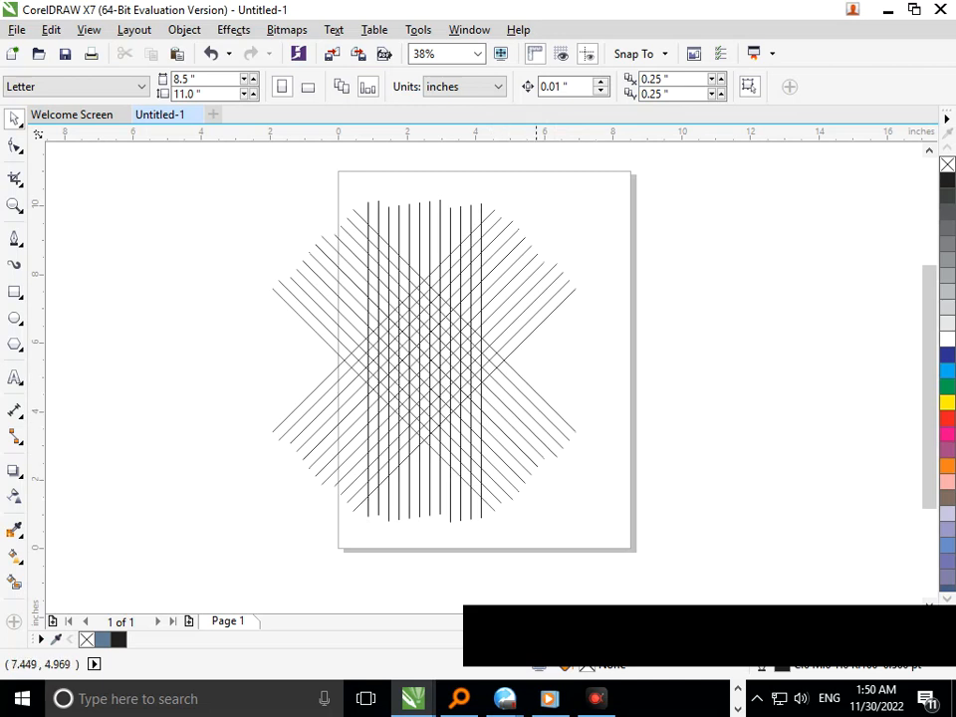
# - Use Smart Fill with the blue-gray colour to fill a short vertical bar of cells near the lattice's right edge
pyautogui.press('F2')
pyautogui.moveTo(205, 203); pyautogui.dragTo(619, 473)
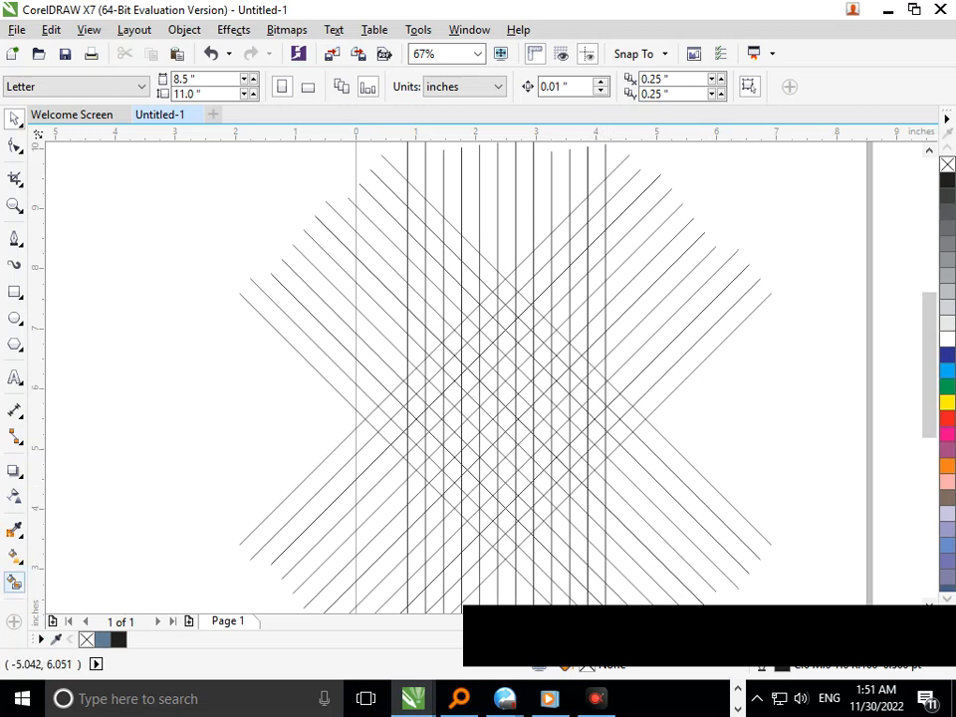
pyautogui.click(15, 581)
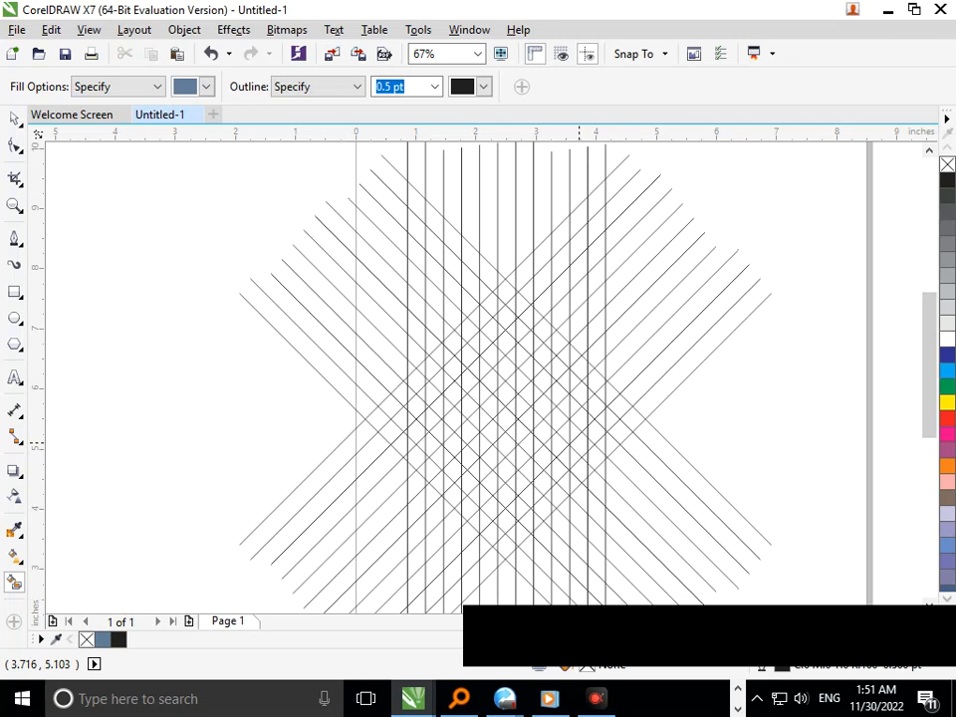
pyautogui.click(580, 396)
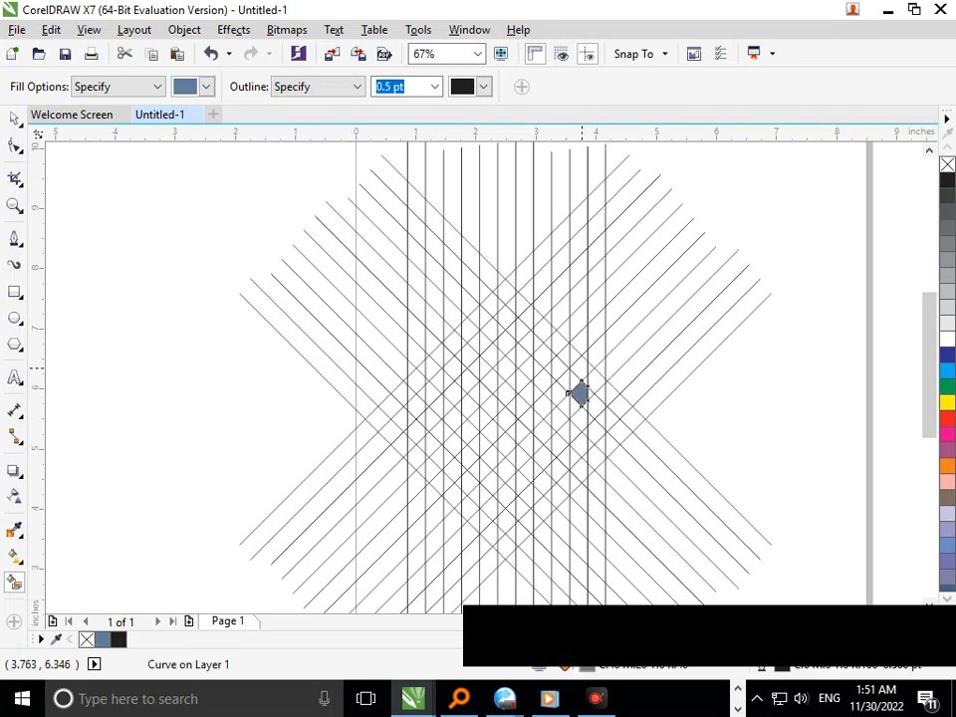
pyautogui.click(582, 366)
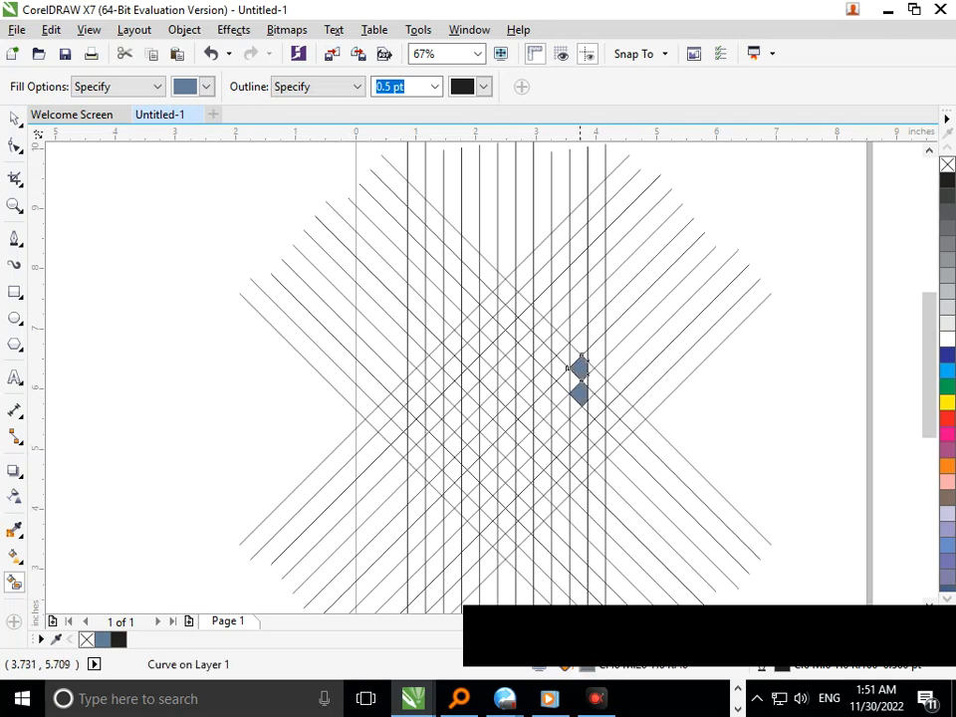
pyautogui.click(576, 382)
# - Smart Fill the diagonal band of cells running from the short vertical bar up to the lattice's peak
pyautogui.click(573, 357)
pyautogui.click(561, 346)
pyautogui.click(554, 342)
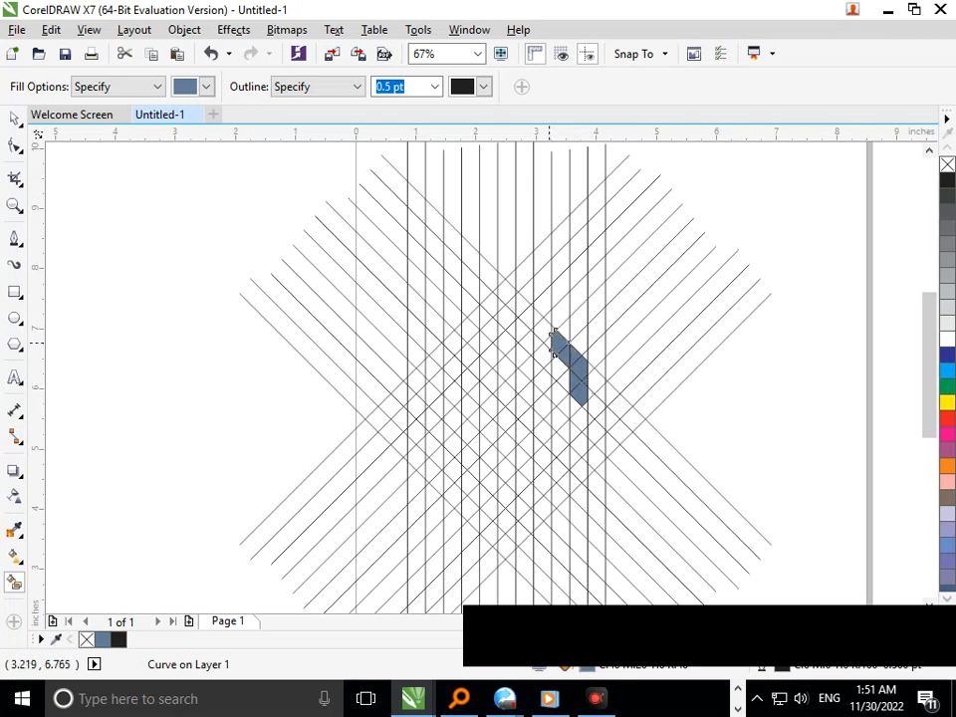
pyautogui.click(541, 327)
pyautogui.click(534, 321)
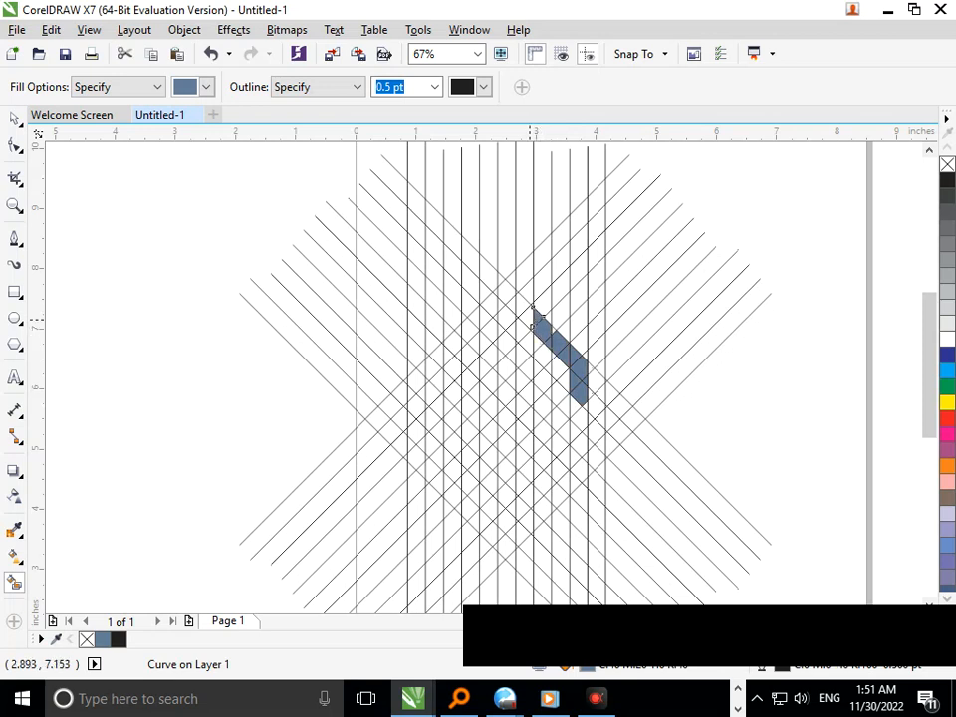
pyautogui.click(524, 317)
pyautogui.click(518, 308)
pyautogui.click(511, 305)
pyautogui.click(501, 293)
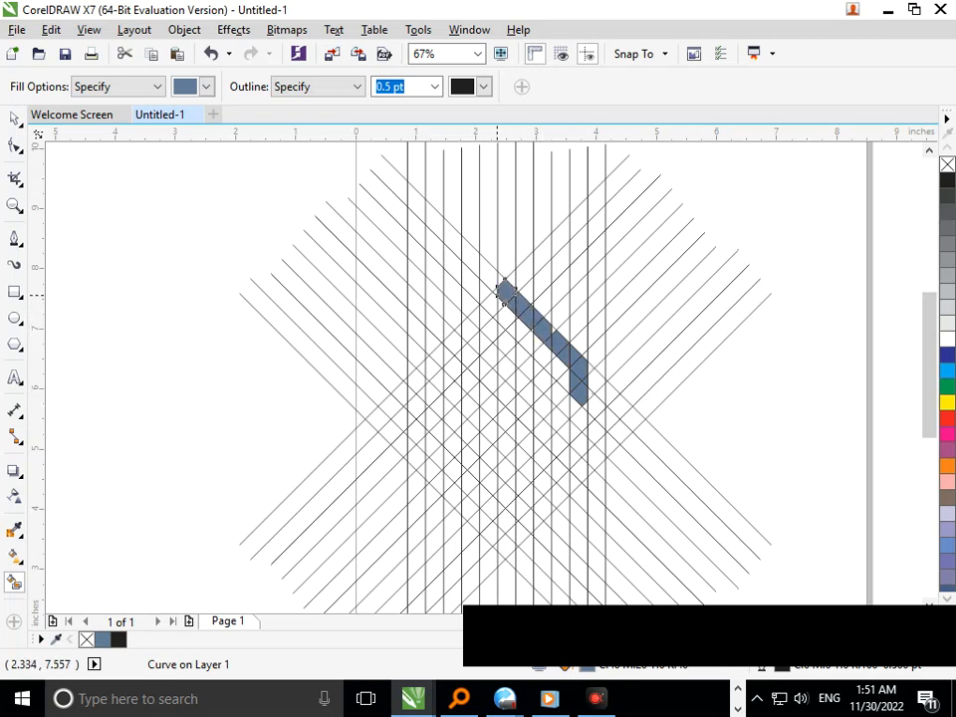
# - Smart Fill the first cells of the band descending left from the peak, and widen the right arm out to the rightmost vertical line
pyautogui.click(489, 302)
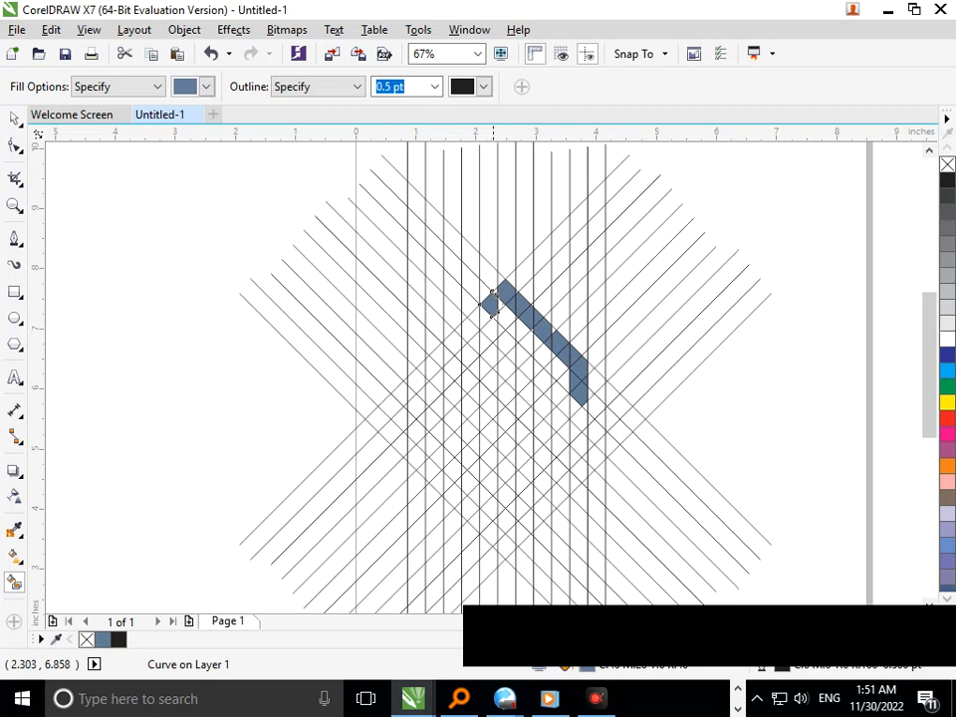
pyautogui.click(488, 317)
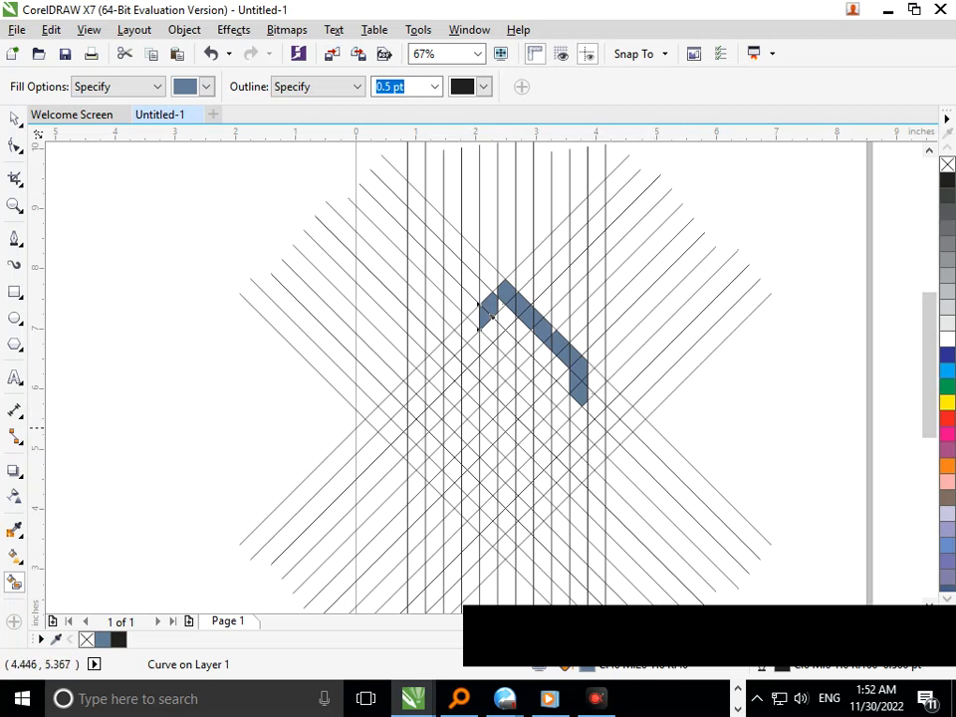
pyautogui.click(597, 402)
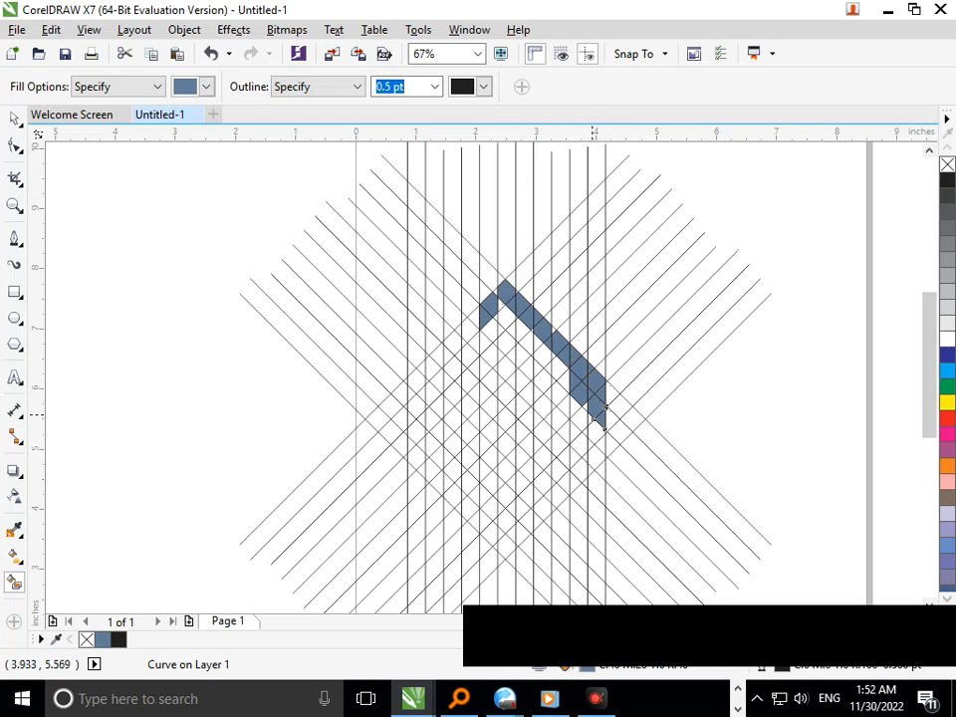
pyautogui.click(602, 414)
# - Smart Fill the remaining cells of the left diagonal band down to the leftmost vertical line
pyautogui.click(467, 330)
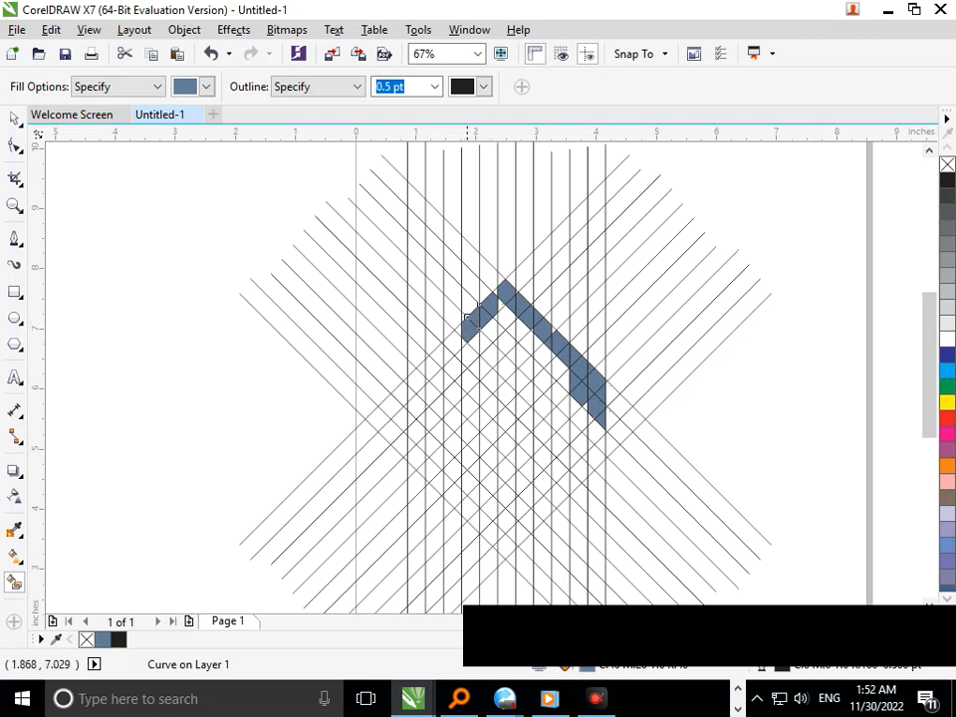
pyautogui.click(453, 341)
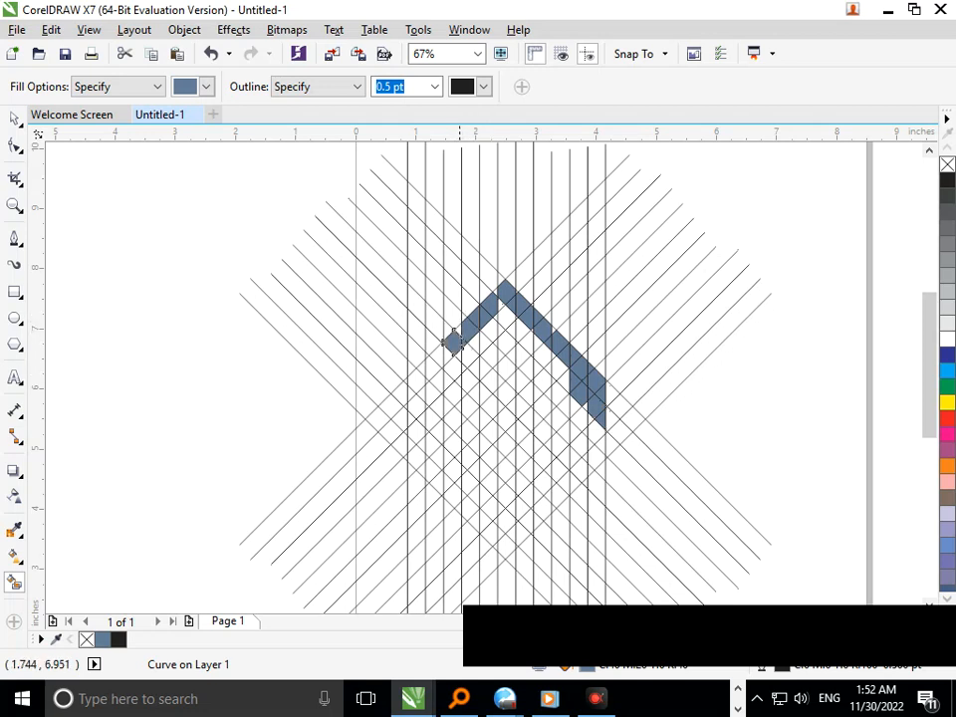
pyautogui.moveTo(456, 331); pyautogui.dragTo(416, 380)
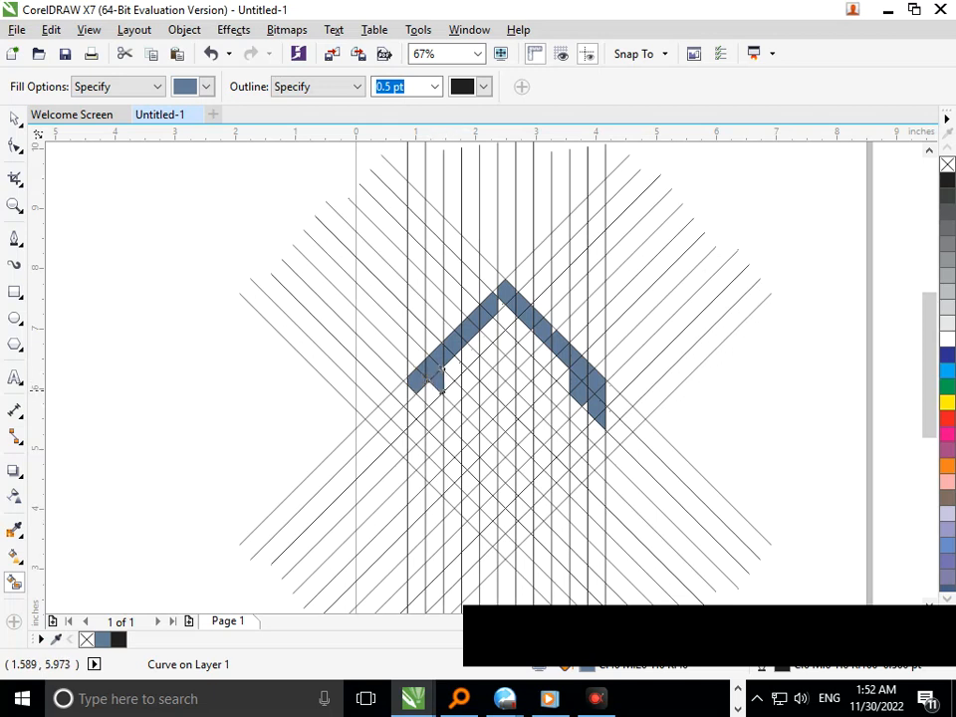
# - Smart Fill an inner diagonal band of cells running down and right from the lower end of the left arm
pyautogui.click(449, 383)
pyautogui.click(465, 403)
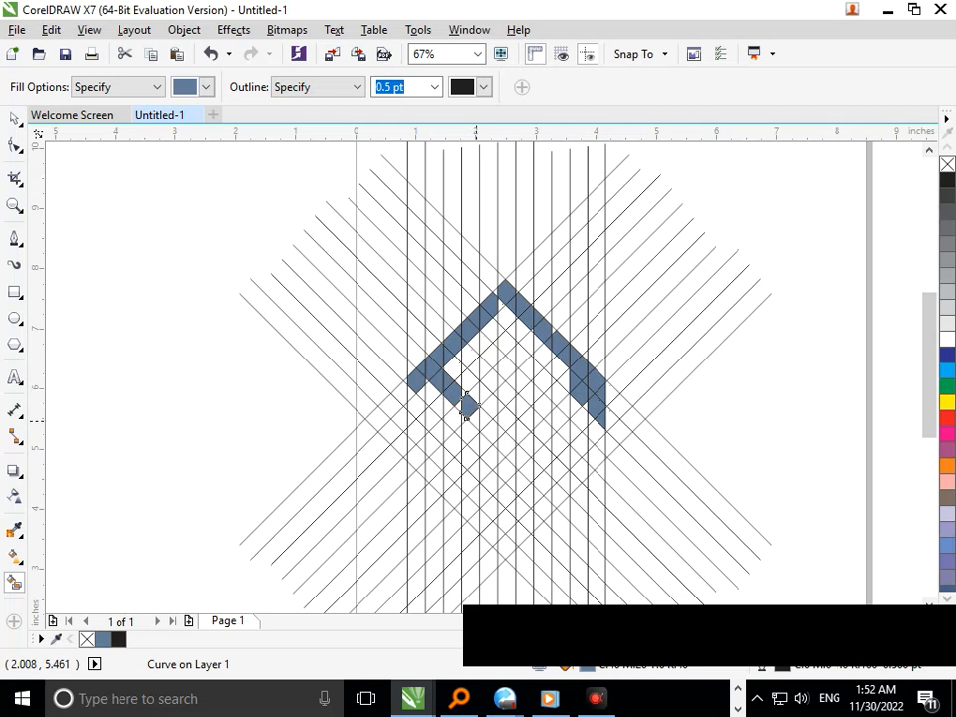
pyautogui.click(474, 415)
pyautogui.click(493, 435)
pyautogui.click(505, 443)
pyautogui.click(517, 450)
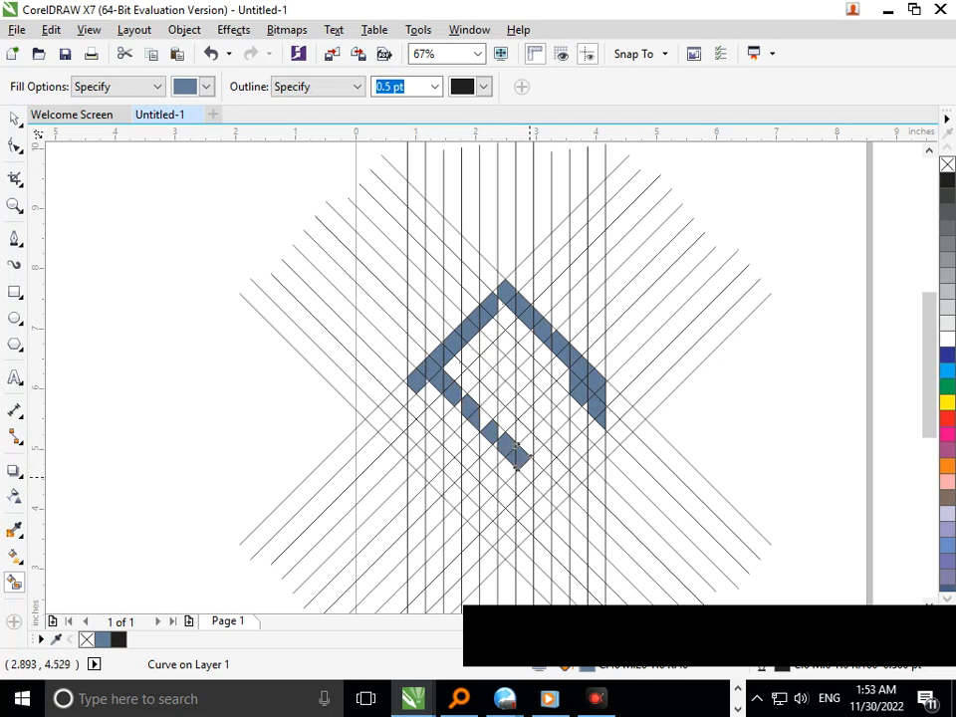
# - Smart Fill the cells that turn the lower end of the inner diagonal band back up and left into a hook
pyautogui.click(529, 469)
pyautogui.click(518, 478)
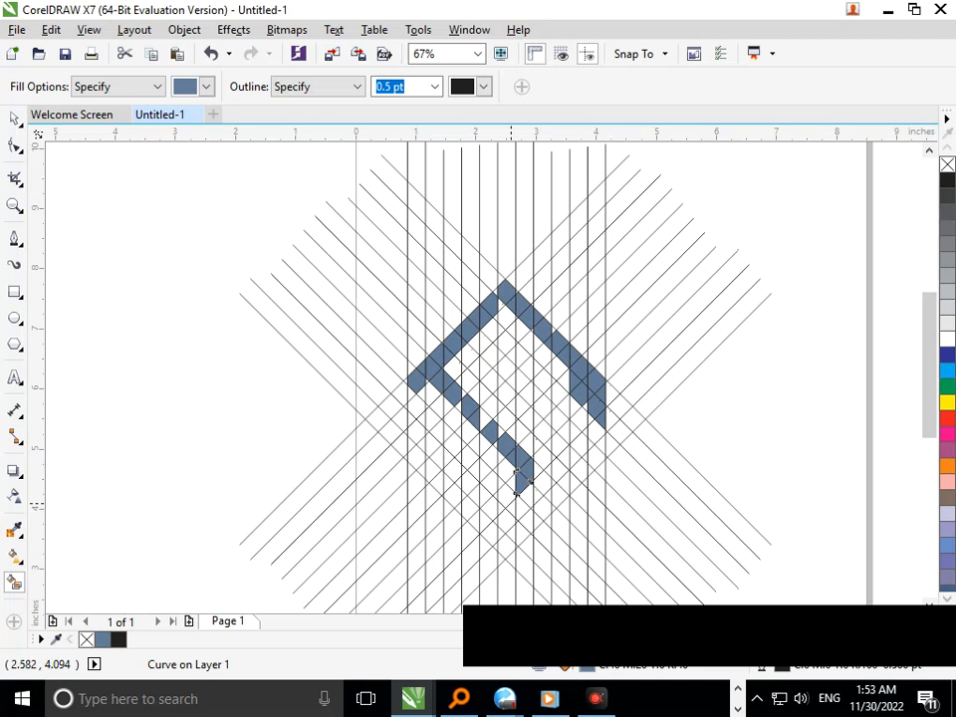
pyautogui.click(508, 487)
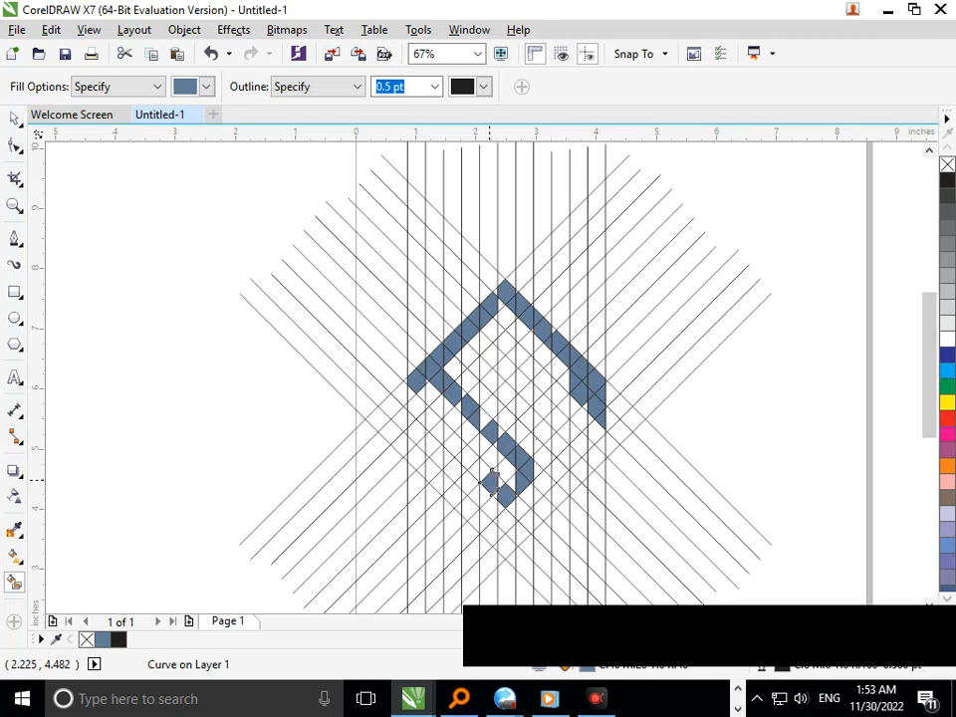
pyautogui.click(481, 473)
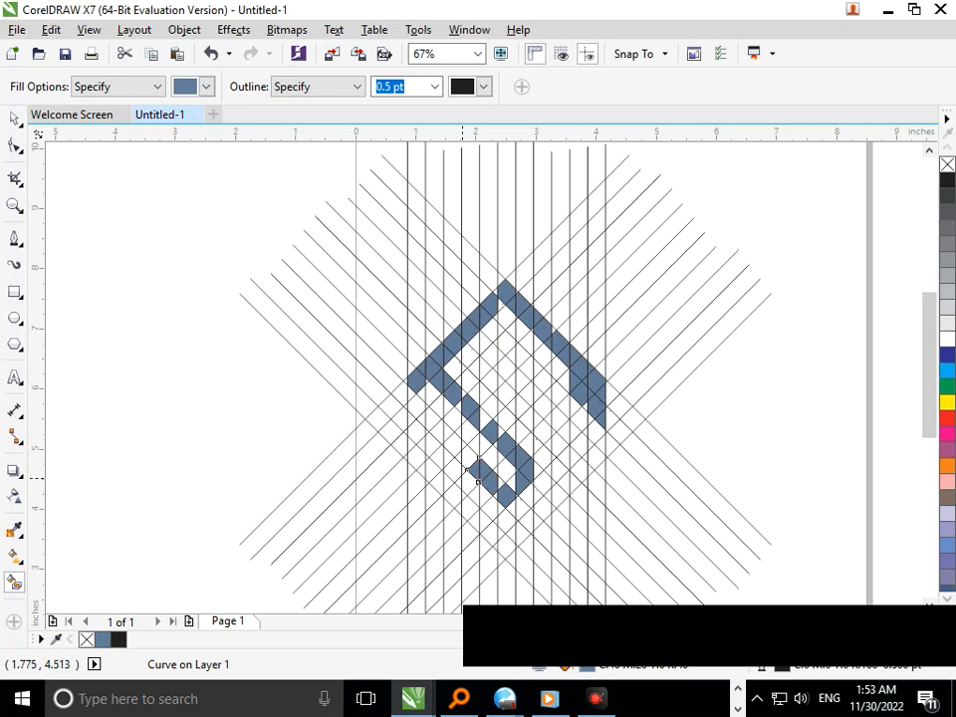
# - Smart Fill the hook's band further up and left, undoing the misplaced cell at its upper end
pyautogui.click(464, 455)
pyautogui.click(450, 443)
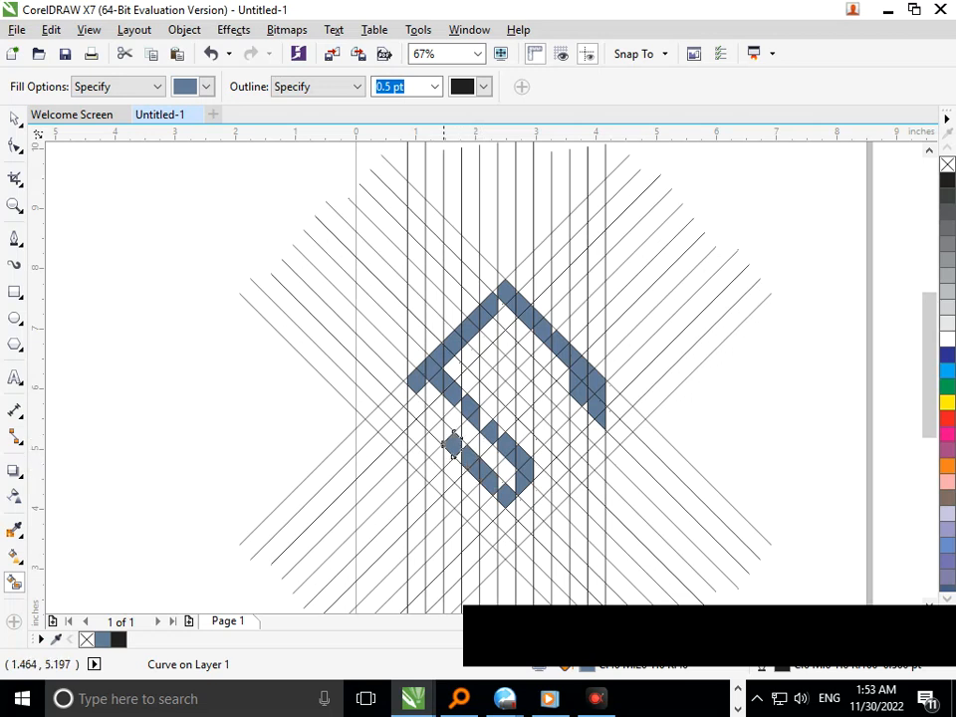
pyautogui.click(432, 420)
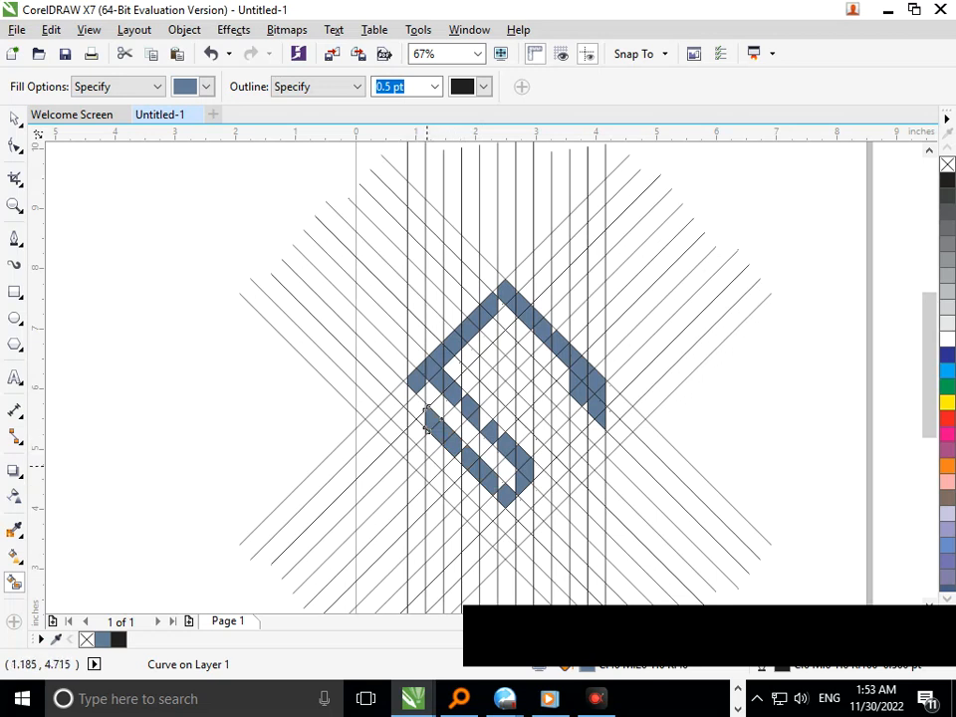
pyautogui.hotkey('ctrl', 'z')
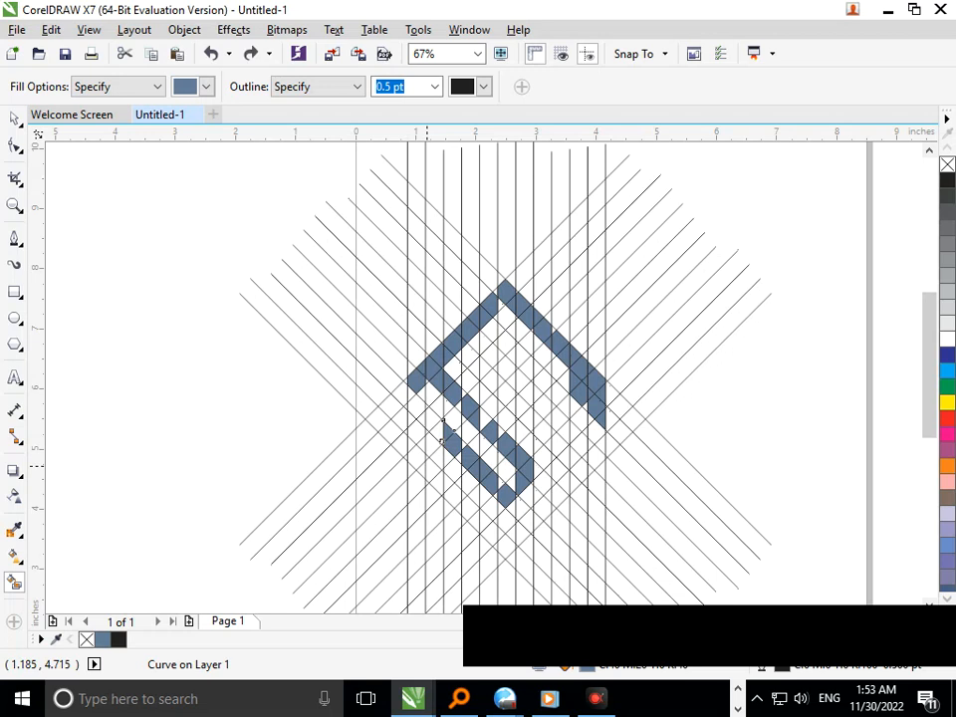
pyautogui.click(438, 436)
# - Smart Fill the short vertical bar at the leftmost line and the first cells of the outer band descending right from it
pyautogui.click(414, 429)
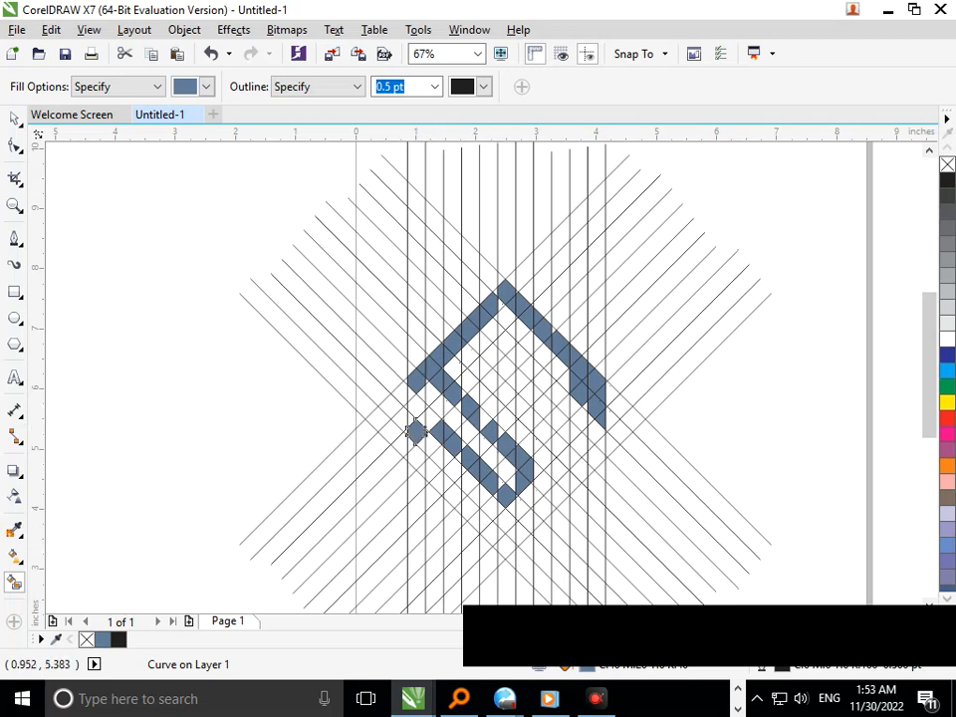
pyautogui.click(415, 453)
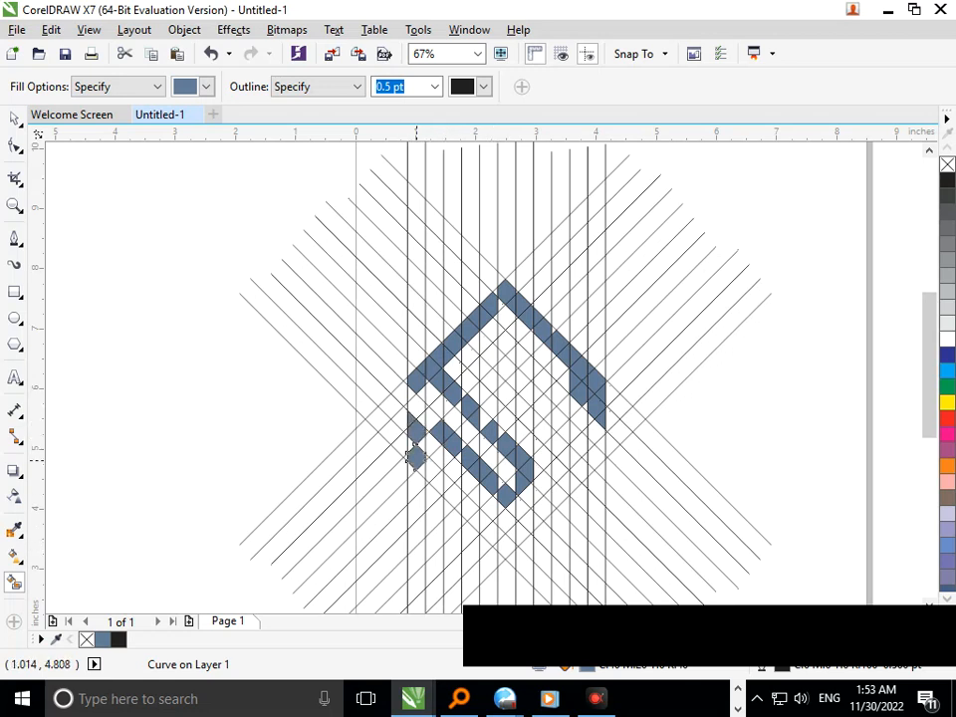
pyautogui.click(430, 472)
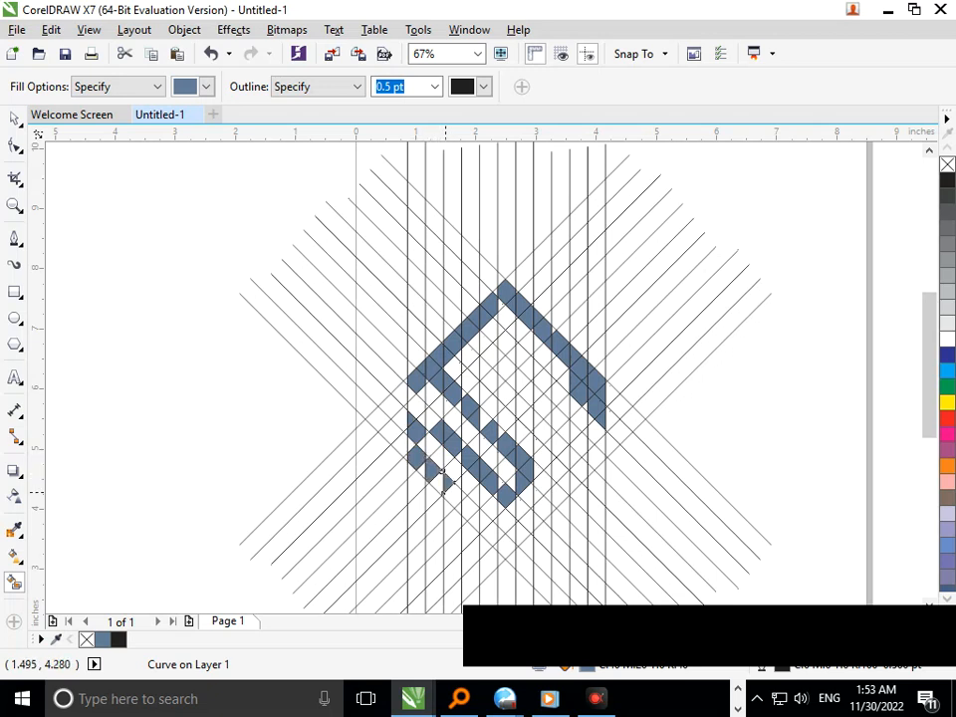
pyautogui.click(444, 481)
# - Smart Fill the rest of the lower-left outer band around the bottom corner and up the lower-right arm
pyautogui.click(491, 532)
pyautogui.click(485, 523)
pyautogui.click(476, 522)
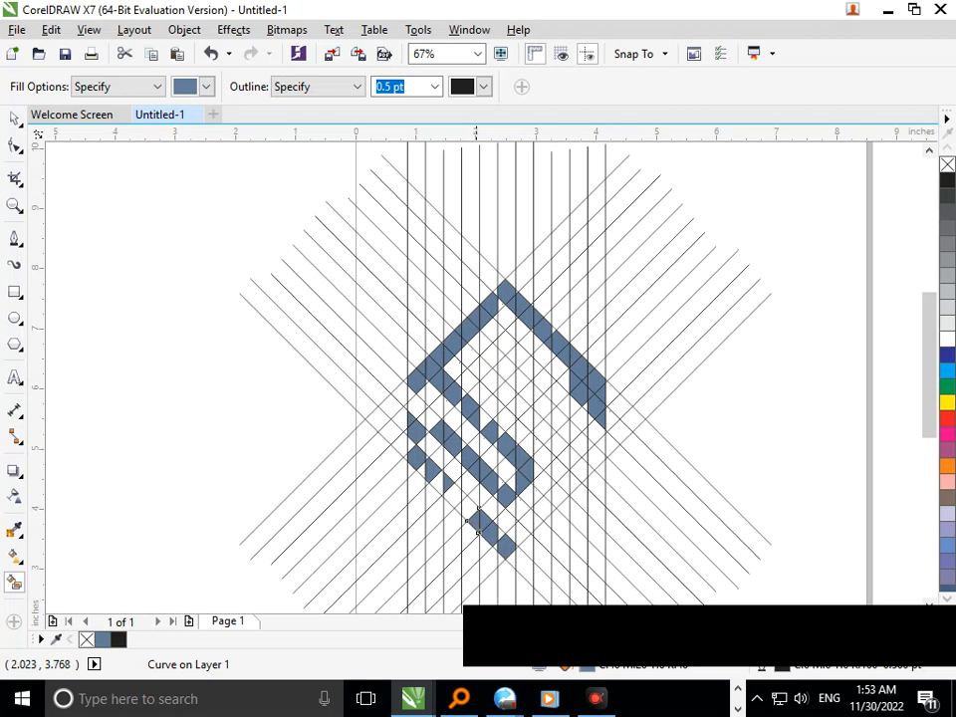
pyautogui.click(466, 506)
pyautogui.click(450, 494)
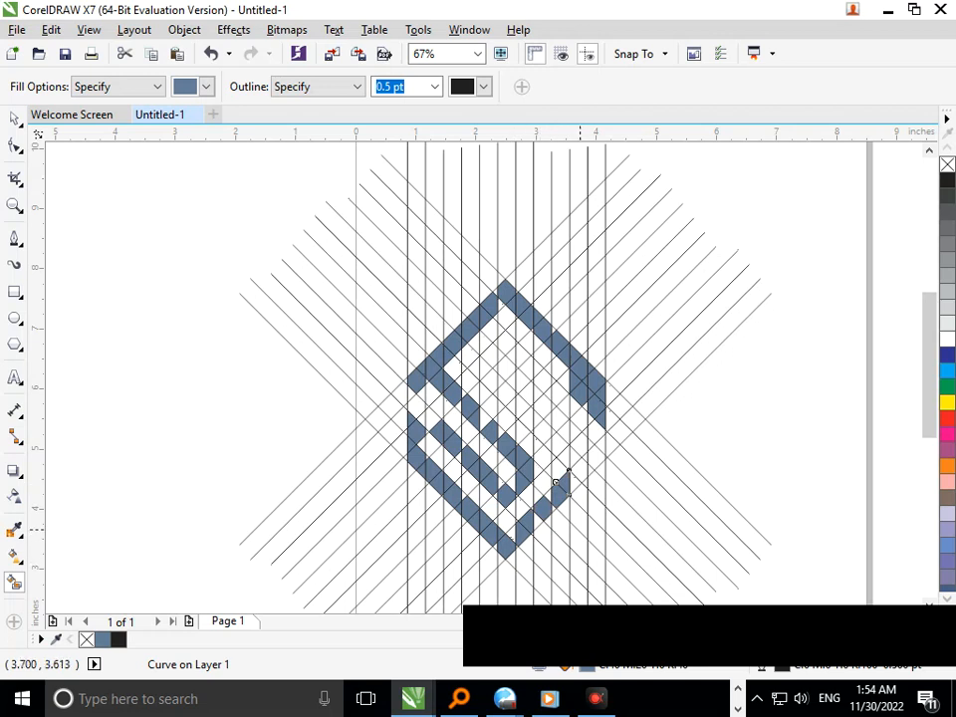
pyautogui.click(576, 470)
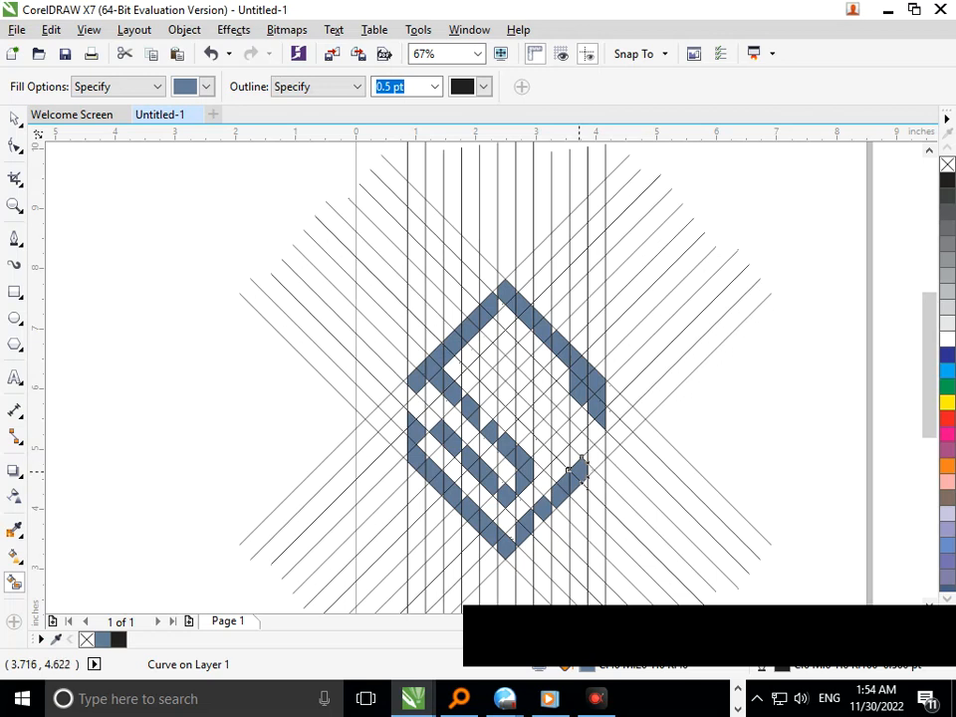
# - Smart Fill the second inner hook with its peak and two parallel diagonal arms, undoing the fills that overrun its right arm
pyautogui.click(534, 418)
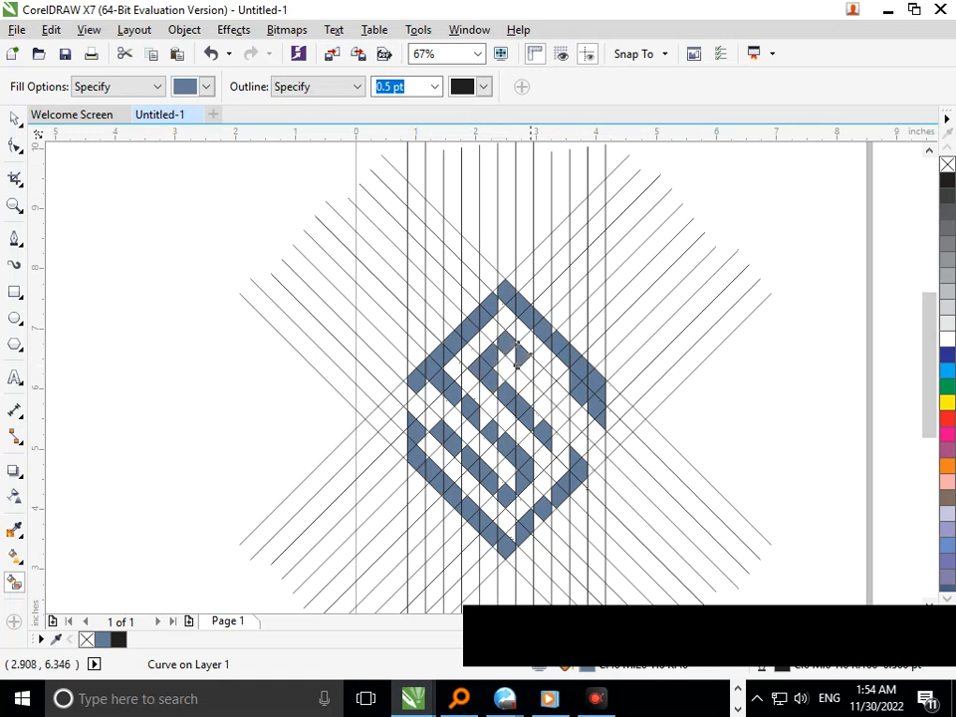
pyautogui.click(523, 367)
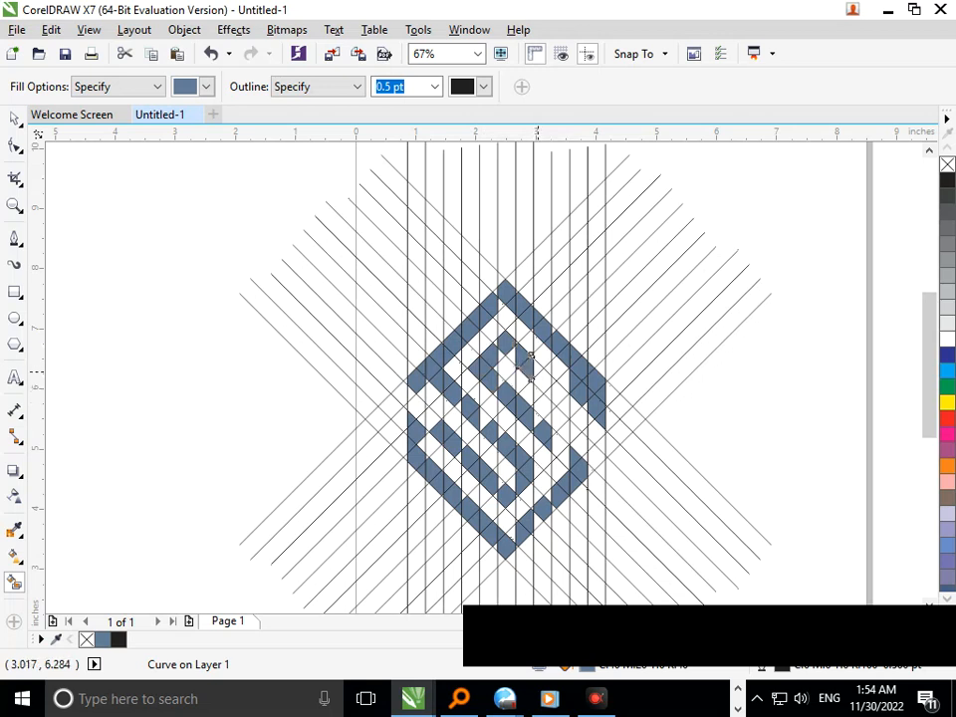
pyautogui.click(535, 377)
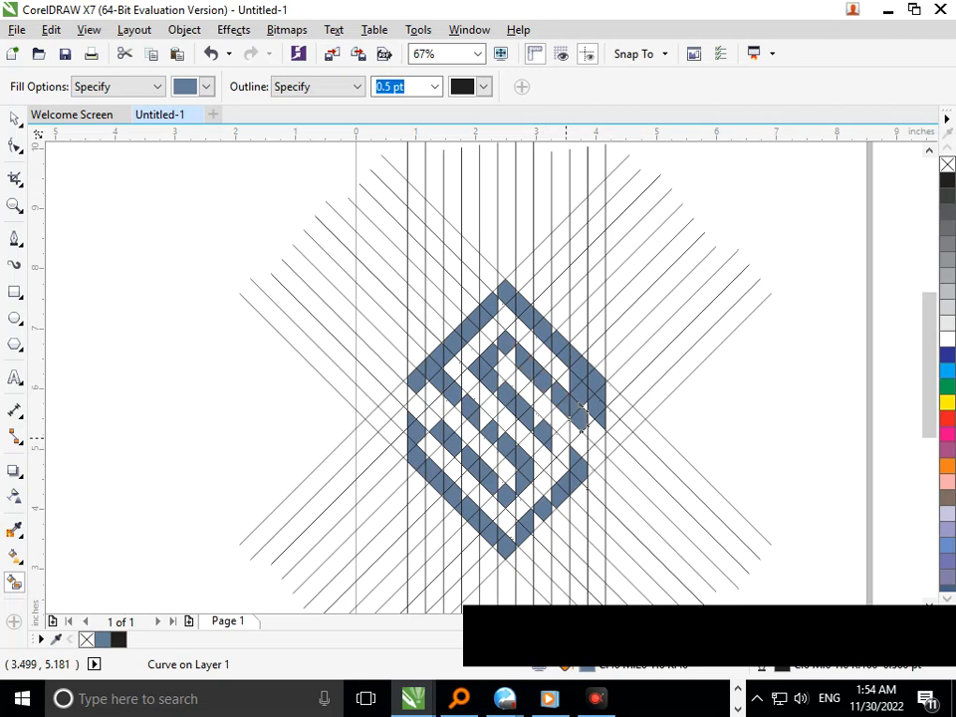
pyautogui.hotkey('ctrl', 'z')
pyautogui.hotkey('ctrl', 'z')
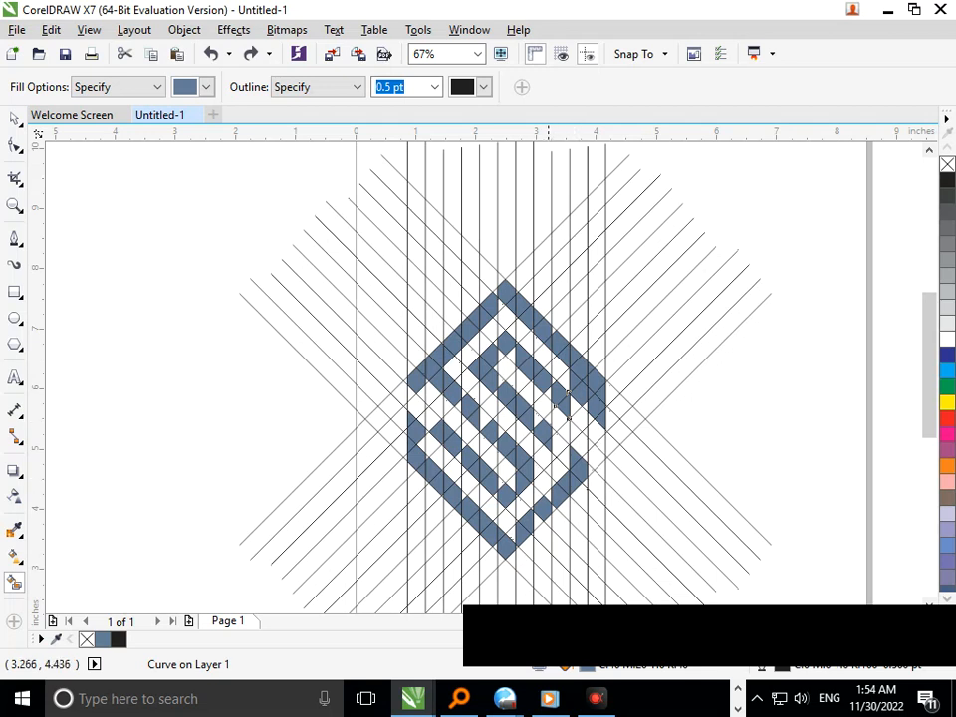
# - Delete the surplus filled cells between the upper-right outer arm and the right arm of the inner hook
pyautogui.scroll(3, 578, 384)
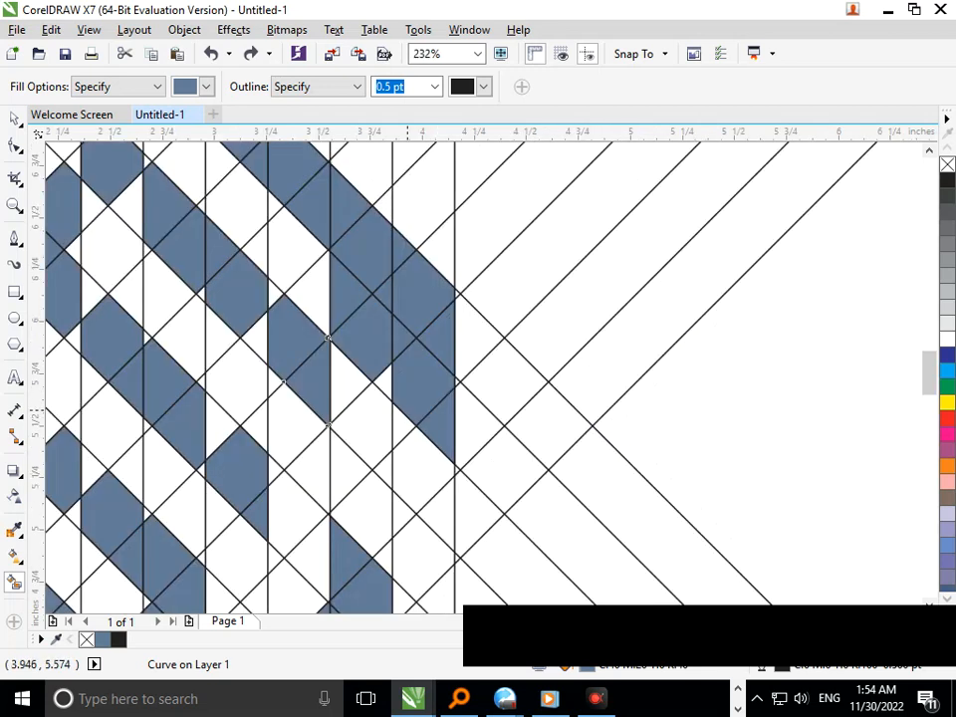
pyautogui.click(14, 119)
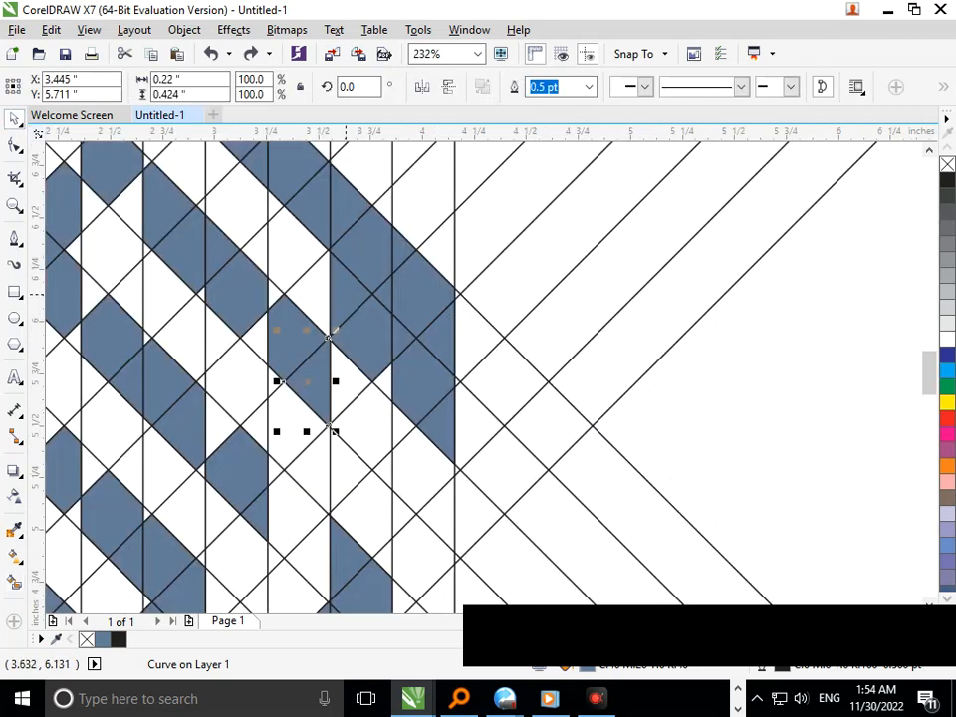
pyautogui.click(345, 299)
pyautogui.press('Delete')
pyautogui.click(360, 334)
pyautogui.press('Delete')
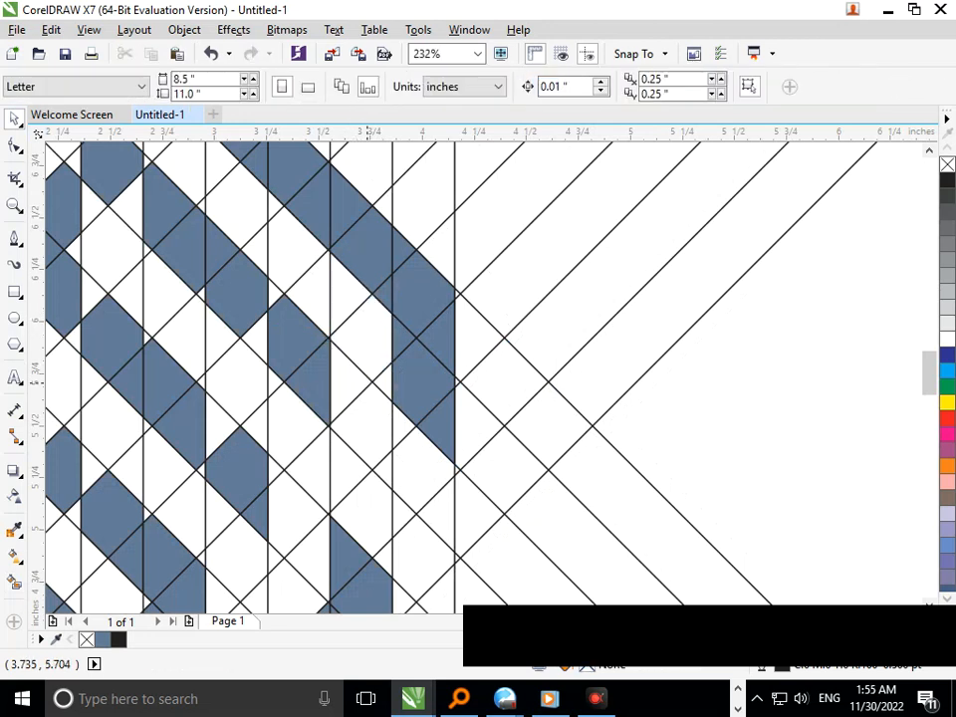
# - Delete the surplus filled cell at the far left end of the upper-left outer arm
pyautogui.scroll(-3, 69, 274)
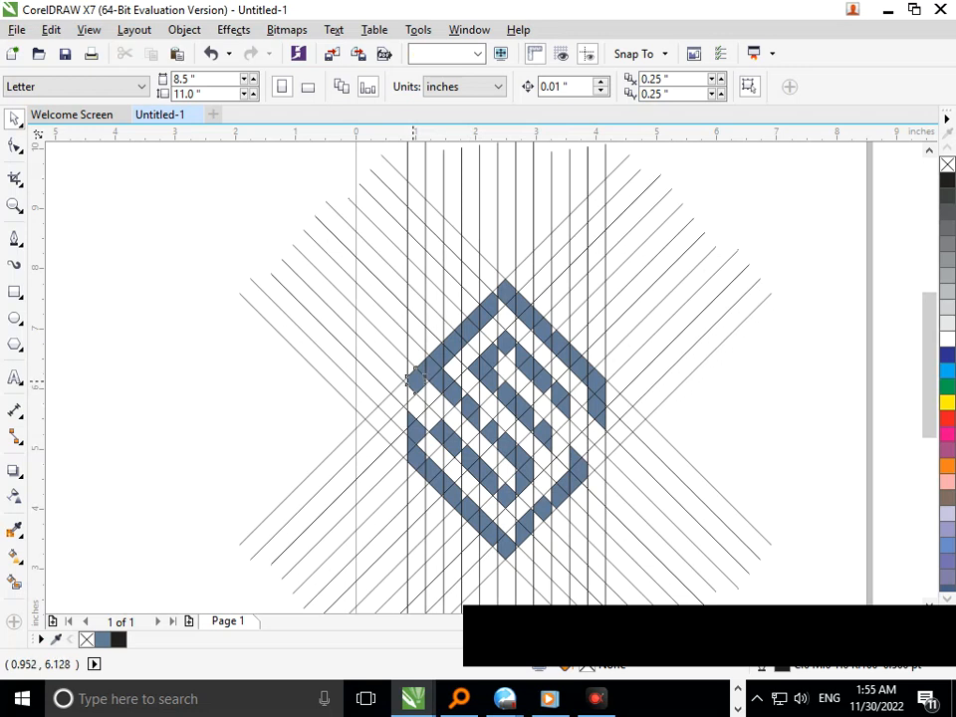
pyautogui.click(413, 380)
pyautogui.press('Escape')
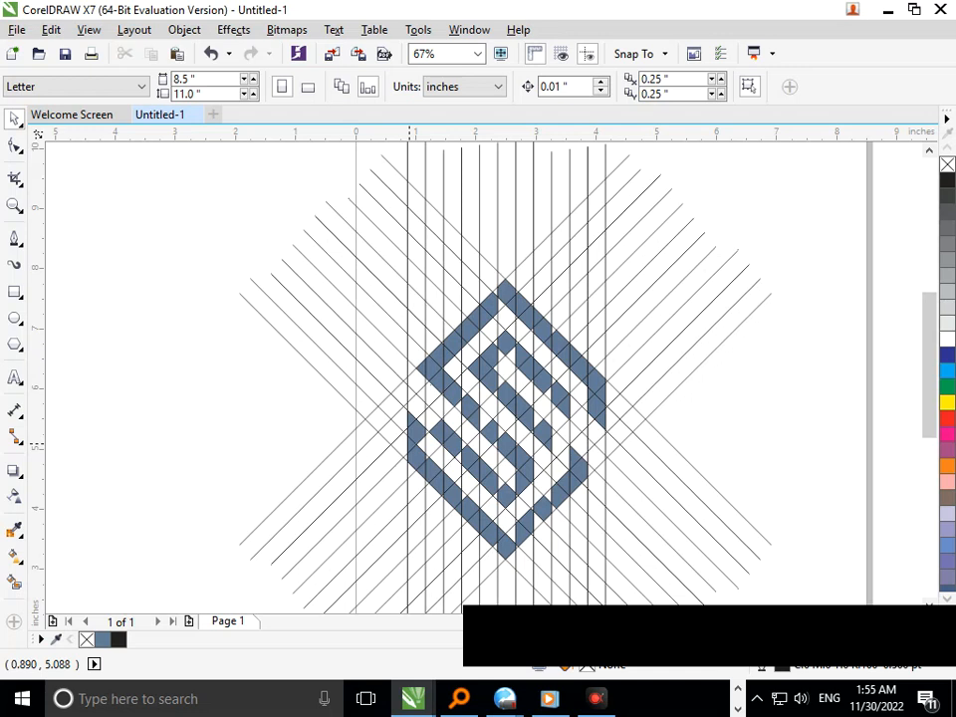
# - Delete the surplus filled pieces at the upper-left end of the lower hook, beside the left vertical bar
pyautogui.scroll(2, 514, 473)
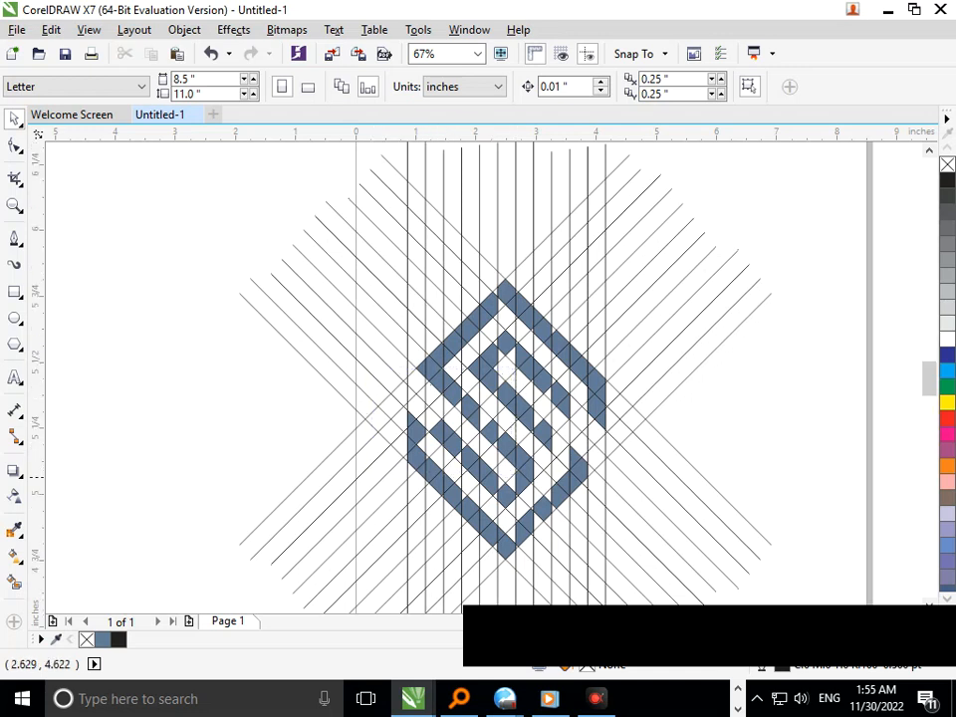
pyautogui.click(460, 430)
pyautogui.press('Delete')
pyautogui.click(494, 423)
pyautogui.press('Delete')
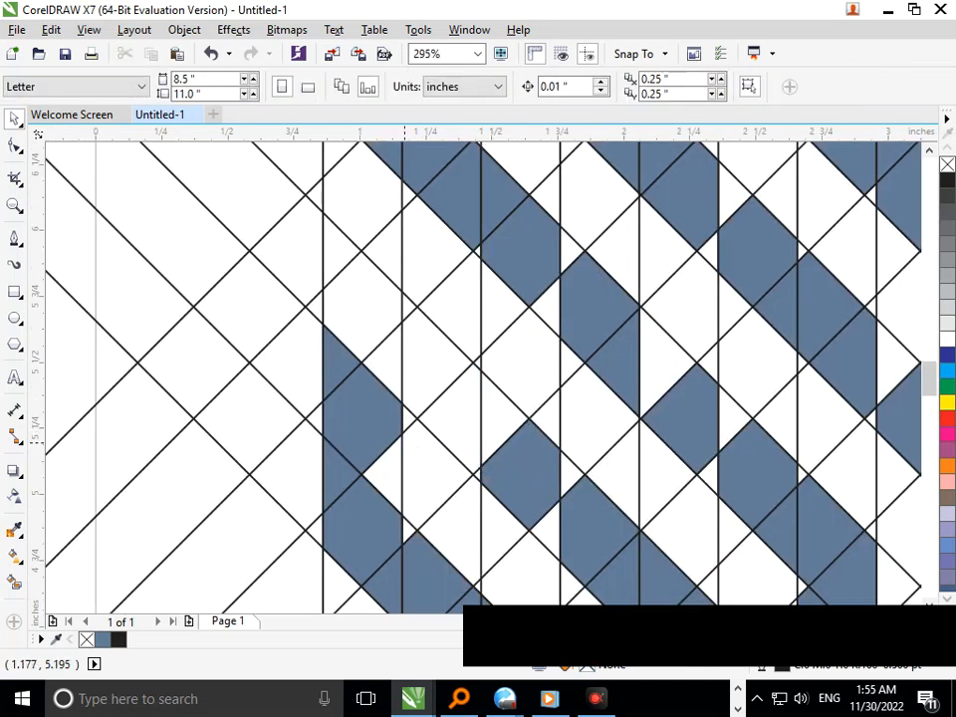
# - Smart Fill the unfilled gaps in the left vertical bar and along the lower-left outer band to the bottom corner
pyautogui.click(14, 581)
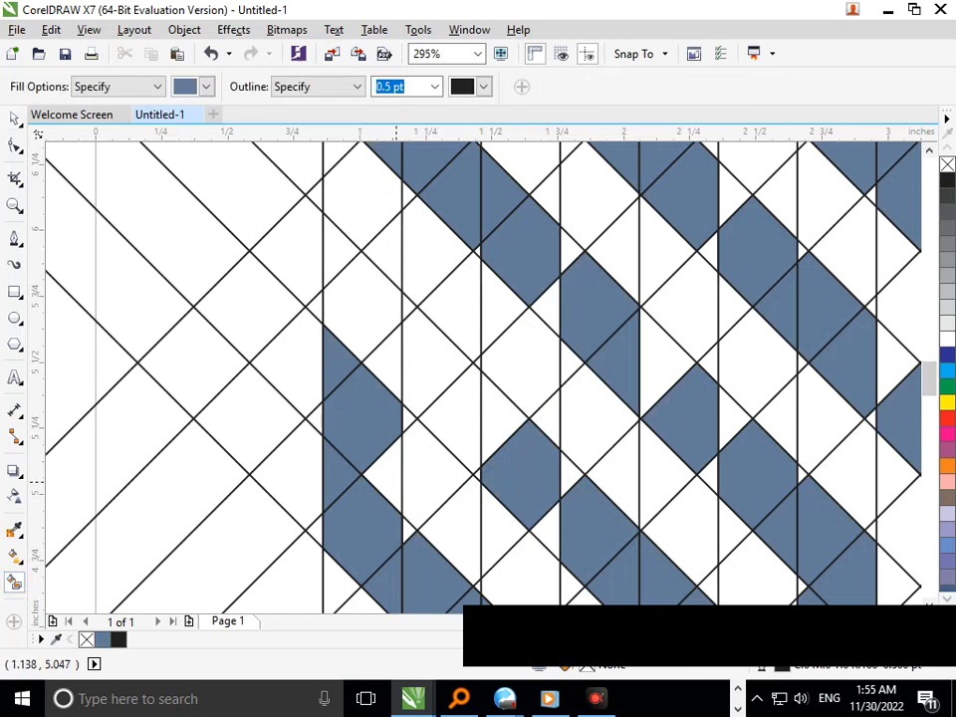
pyautogui.click(395, 482)
pyautogui.scroll(-5, 416, 459)
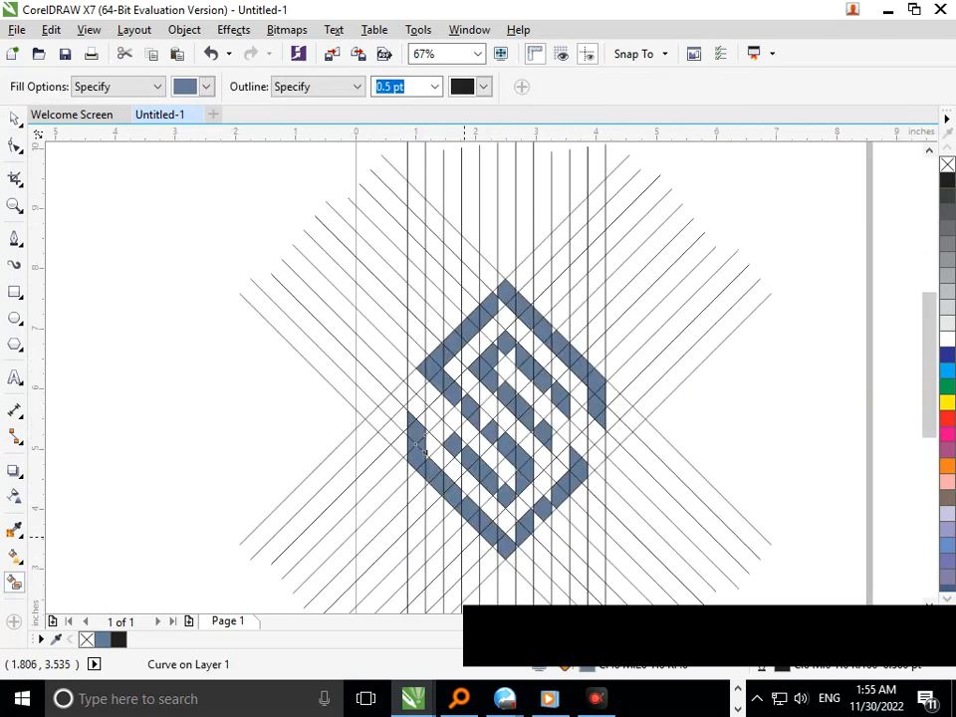
pyautogui.scroll(6, 472, 513)
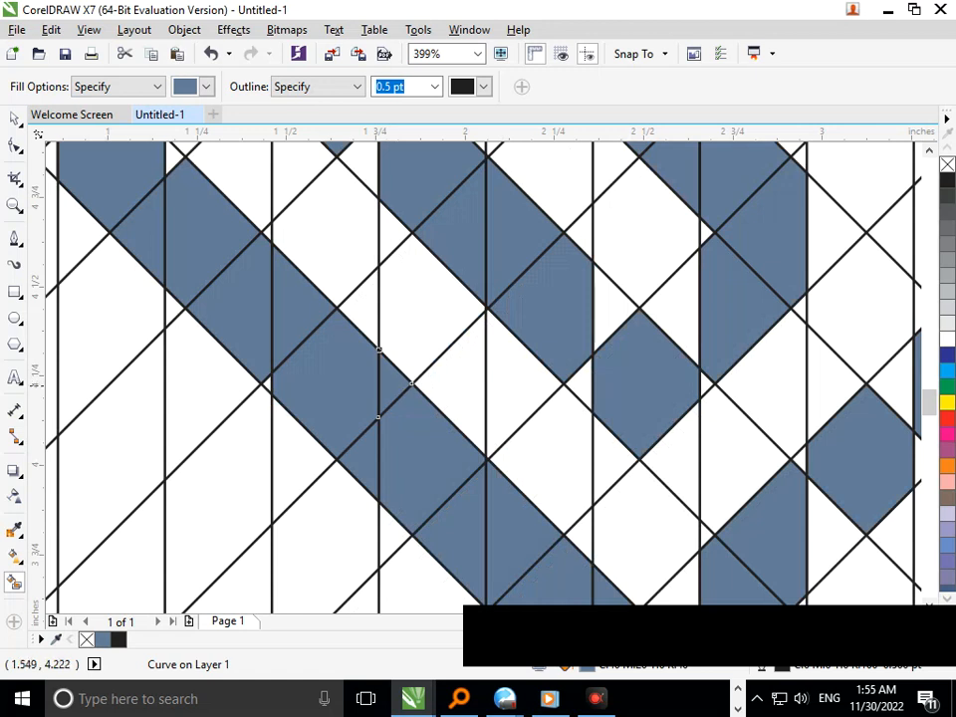
pyautogui.scroll(-5, 267, 383)
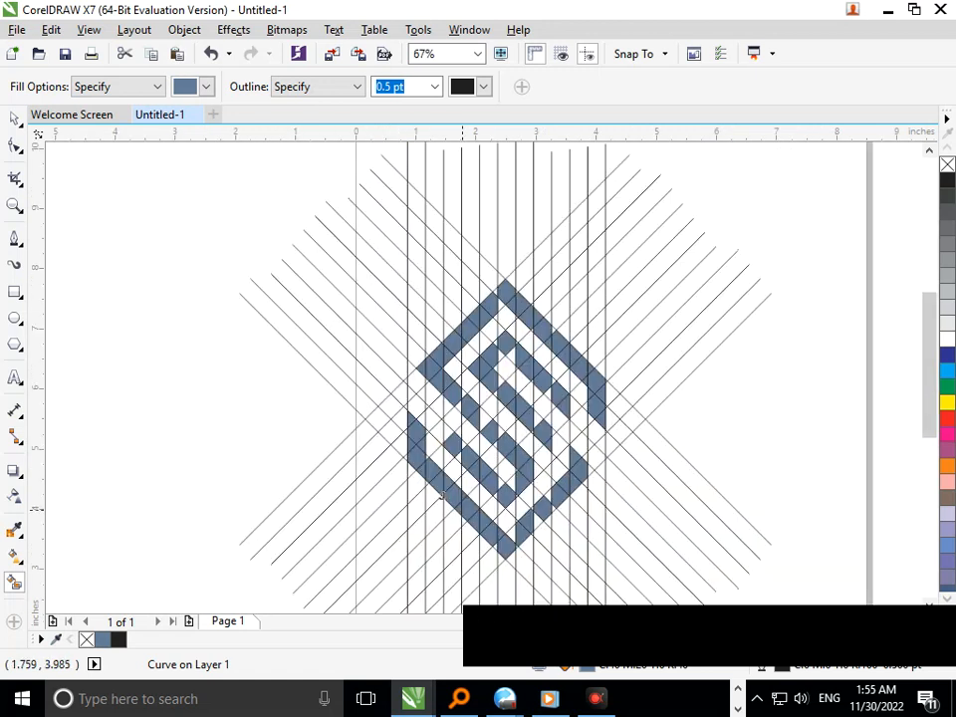
pyautogui.scroll(7, 482, 513)
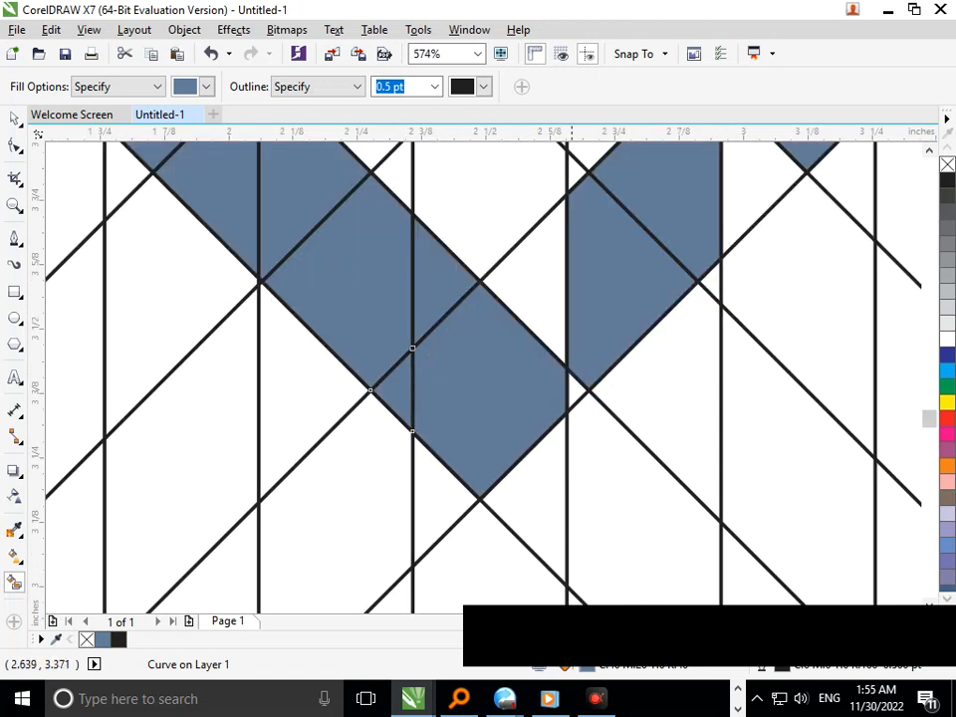
pyautogui.scroll(-7, 572, 387)
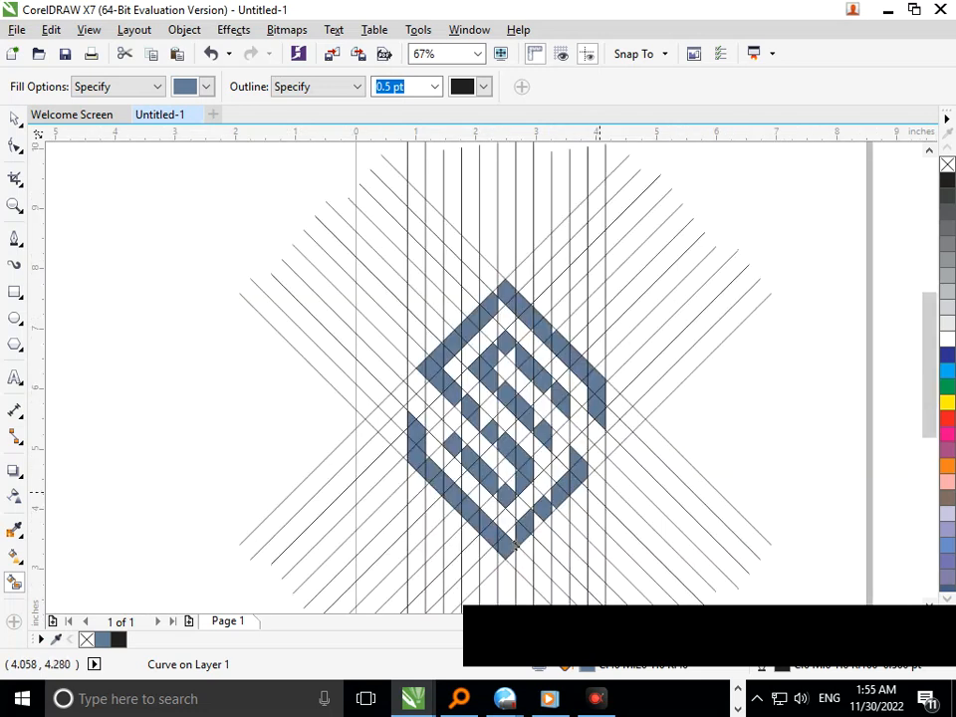
# - Smart Fill the unfilled gaps in the lower-right outer arm and the central diagonal band
pyautogui.scroll(5, 516, 544)
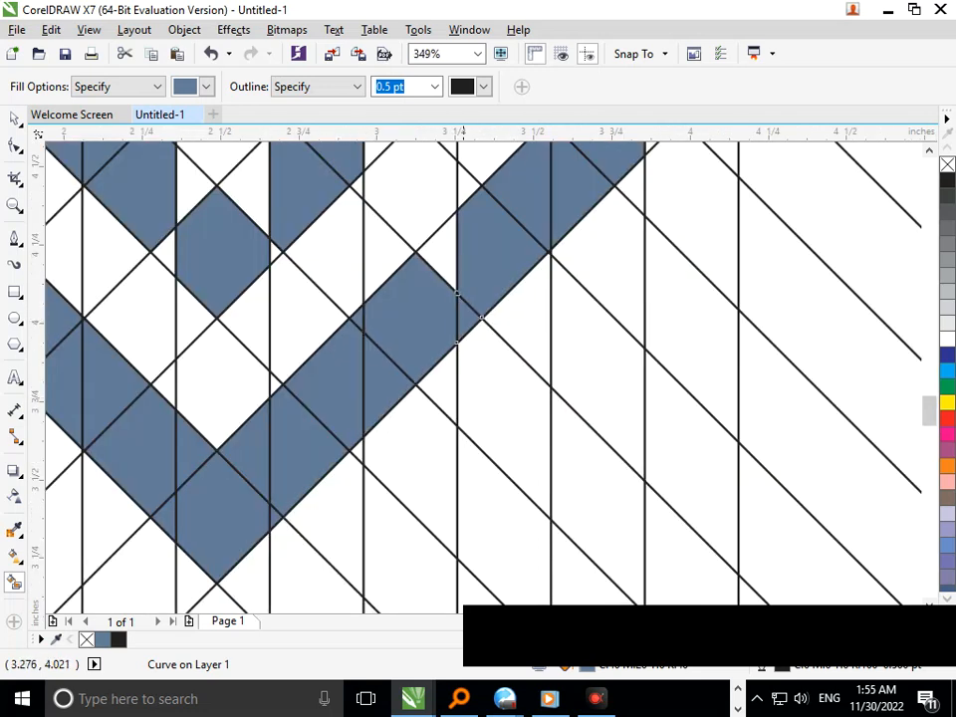
pyautogui.click(444, 262)
pyautogui.scroll(-6, 445, 262)
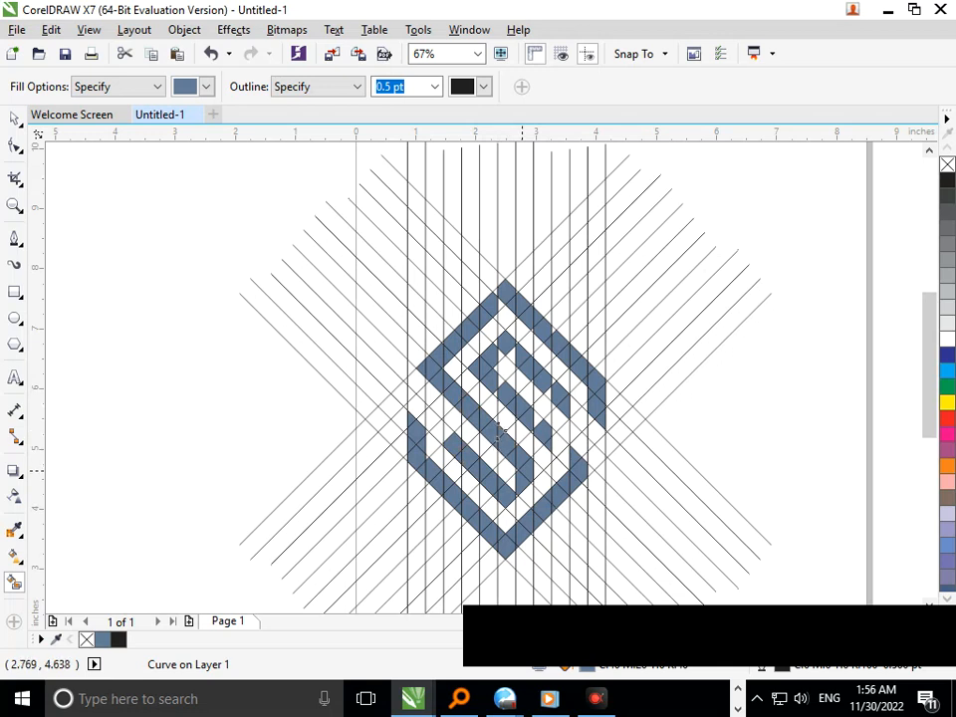
pyautogui.scroll(5, 522, 456)
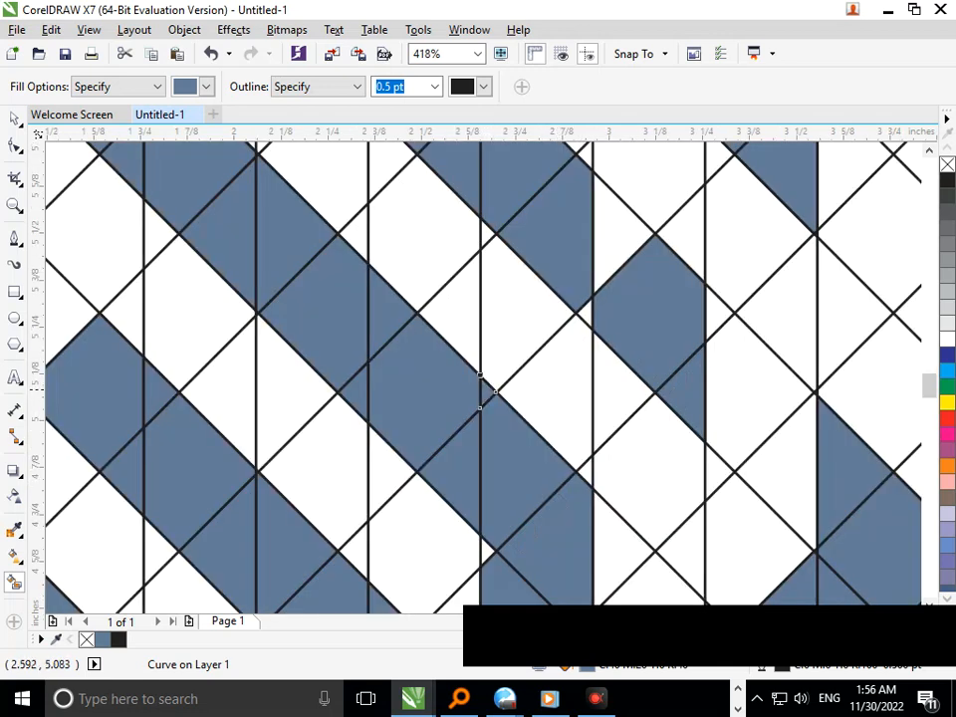
pyautogui.scroll(-5, 516, 443)
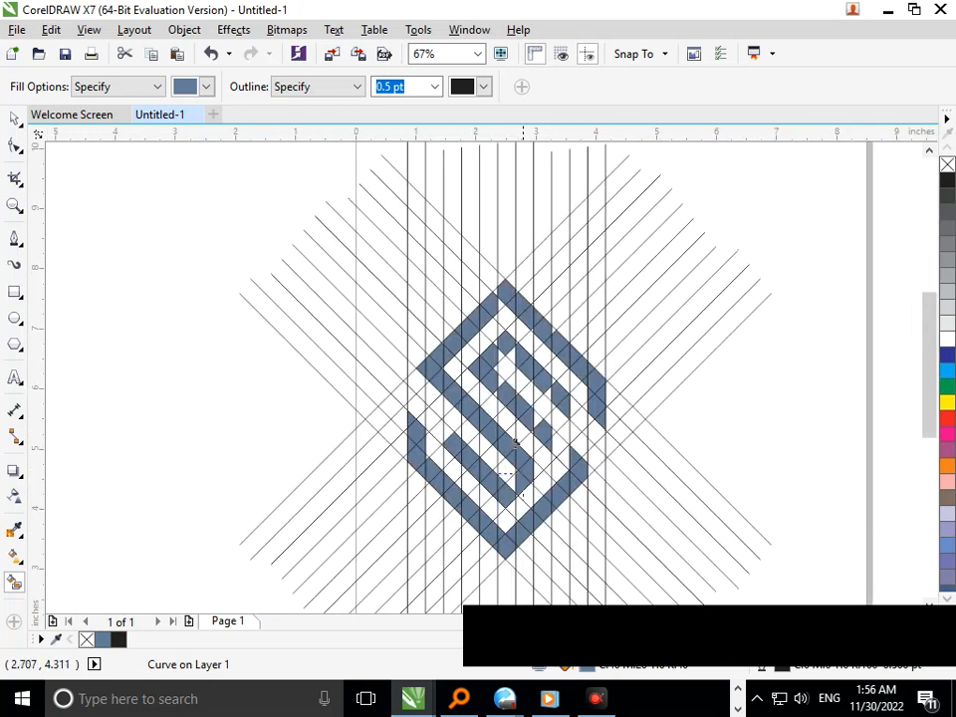
# - Smart Fill the unfilled gaps in the lower diagonal arm of the upper inner hook
pyautogui.scroll(5, 517, 441)
pyautogui.scroll(-5, 557, 448)
pyautogui.scroll(5, 517, 495)
pyautogui.click(457, 348)
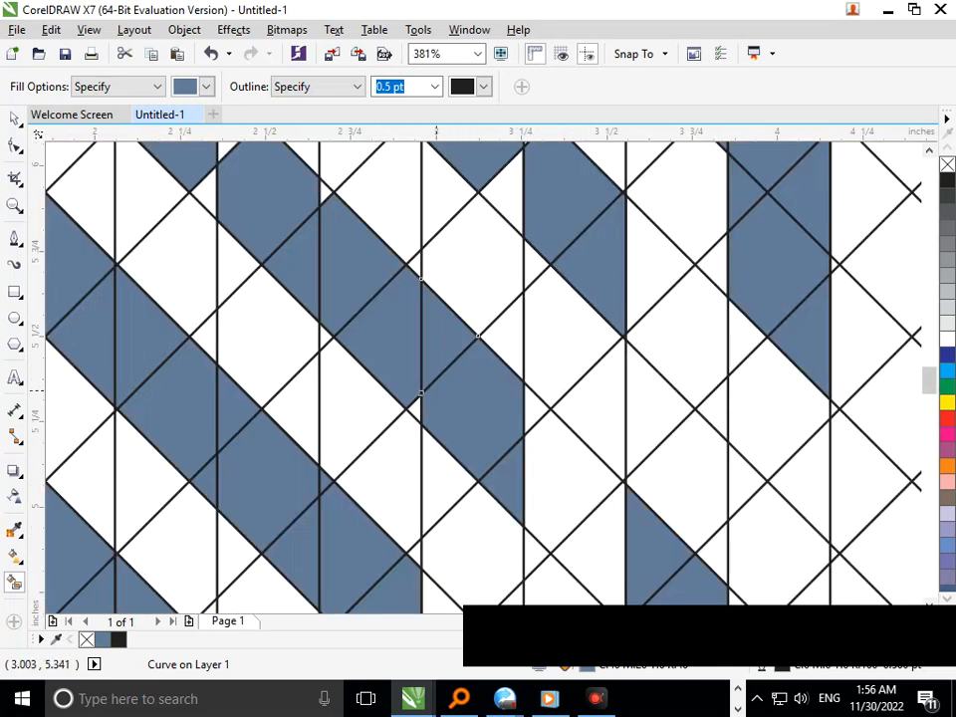
pyautogui.click(416, 408)
pyautogui.scroll(-5, 476, 359)
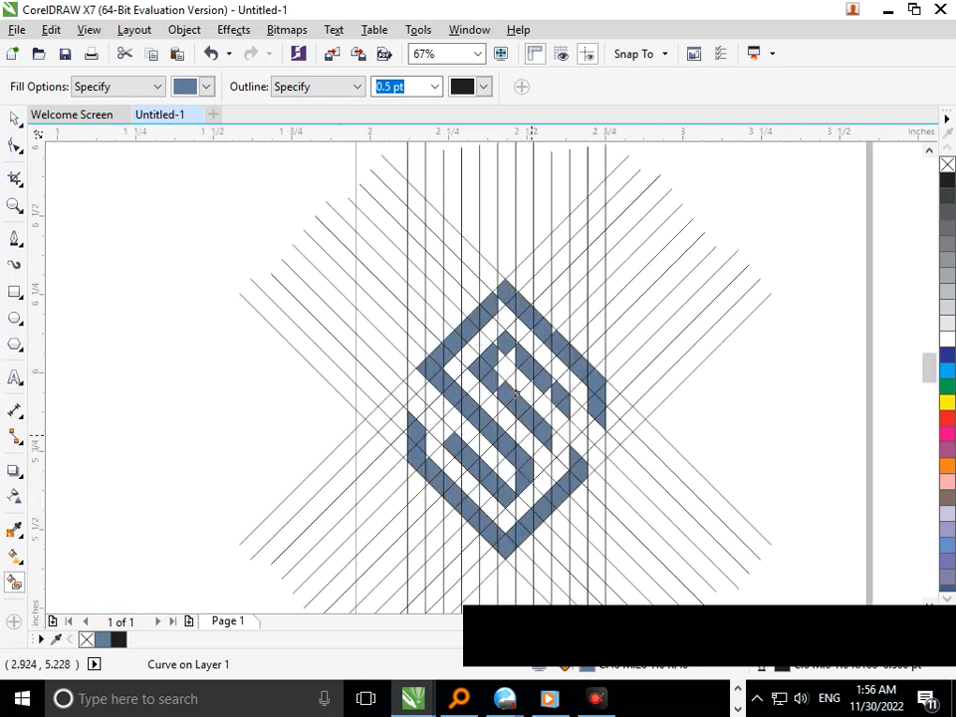
# - Smart Fill the unfilled gaps around the apex and along the right-hand arm of the upper inner hook
pyautogui.scroll(5, 517, 394)
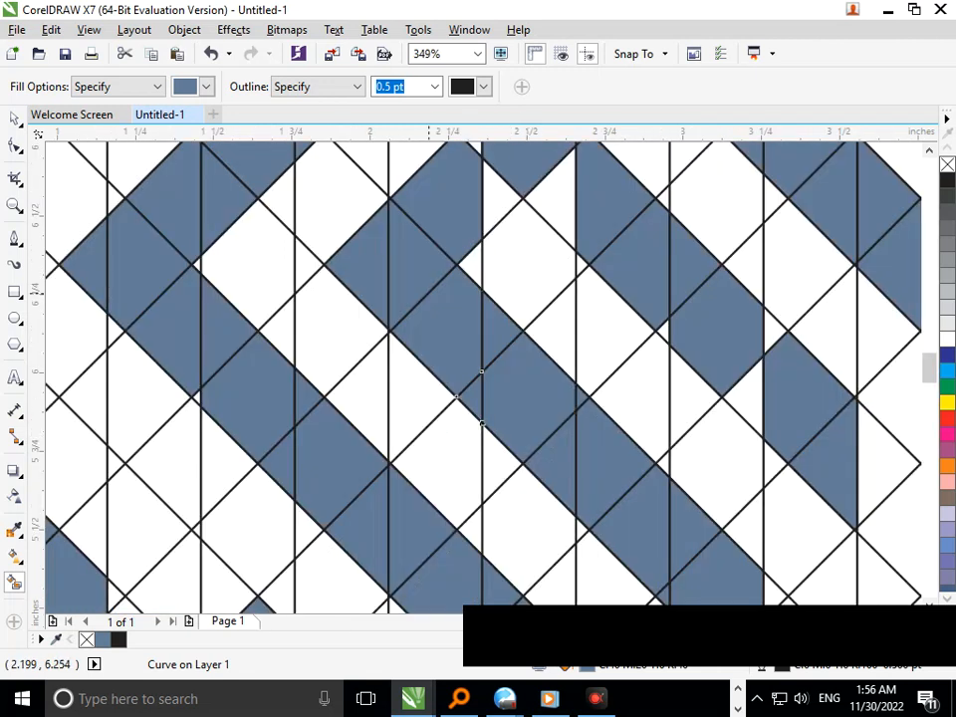
pyautogui.scroll(-5, 493, 395)
pyautogui.scroll(4, 493, 395)
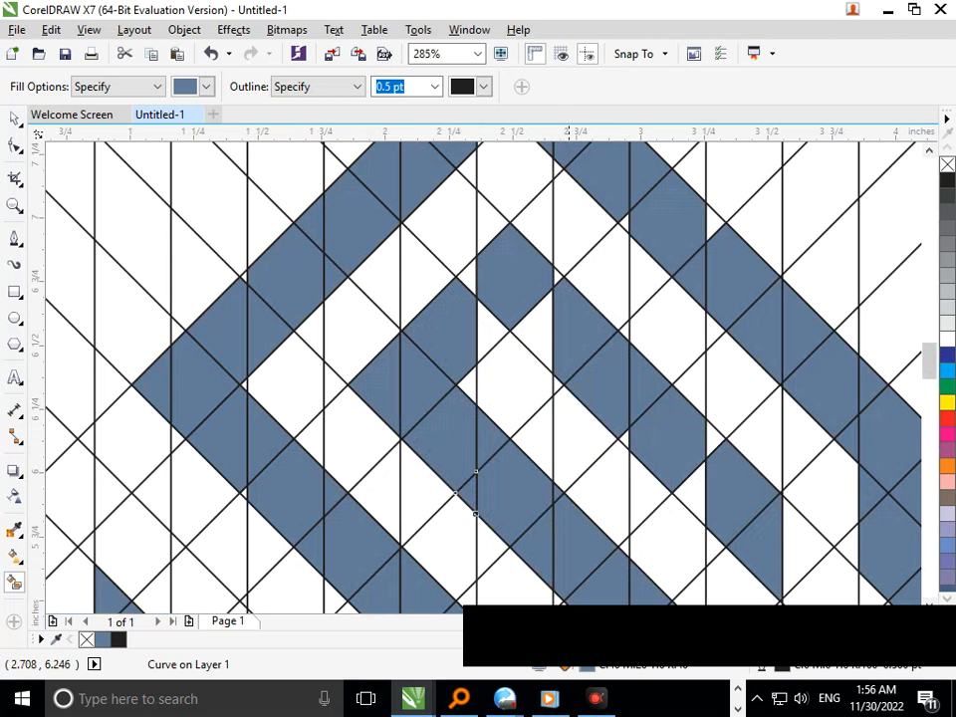
pyautogui.click(467, 258)
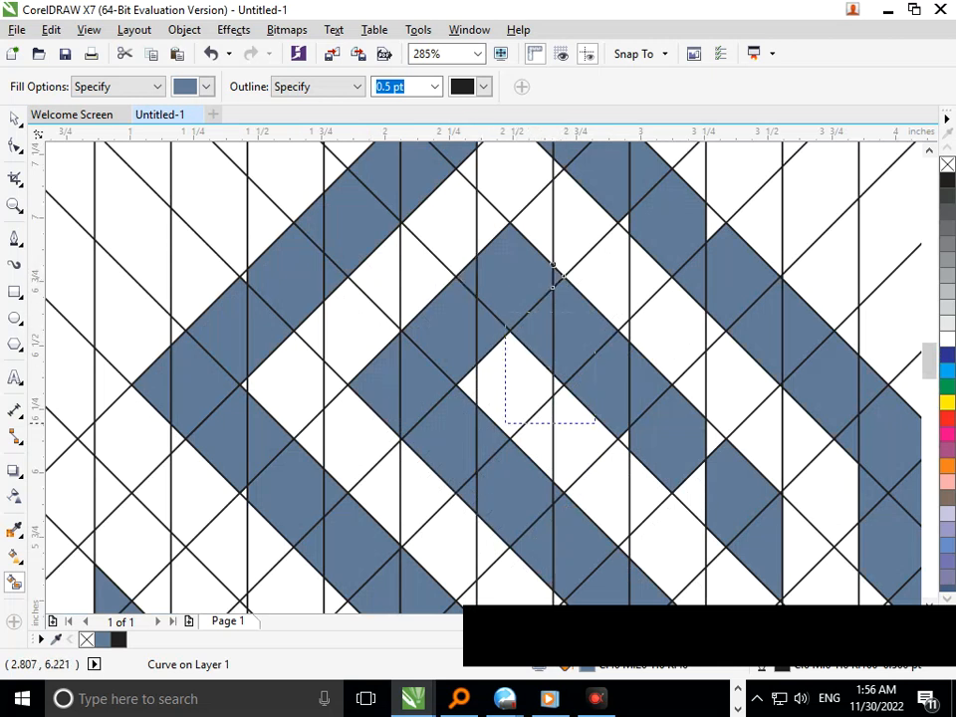
pyautogui.scroll(-4, 556, 273)
pyautogui.scroll(6, 513, 398)
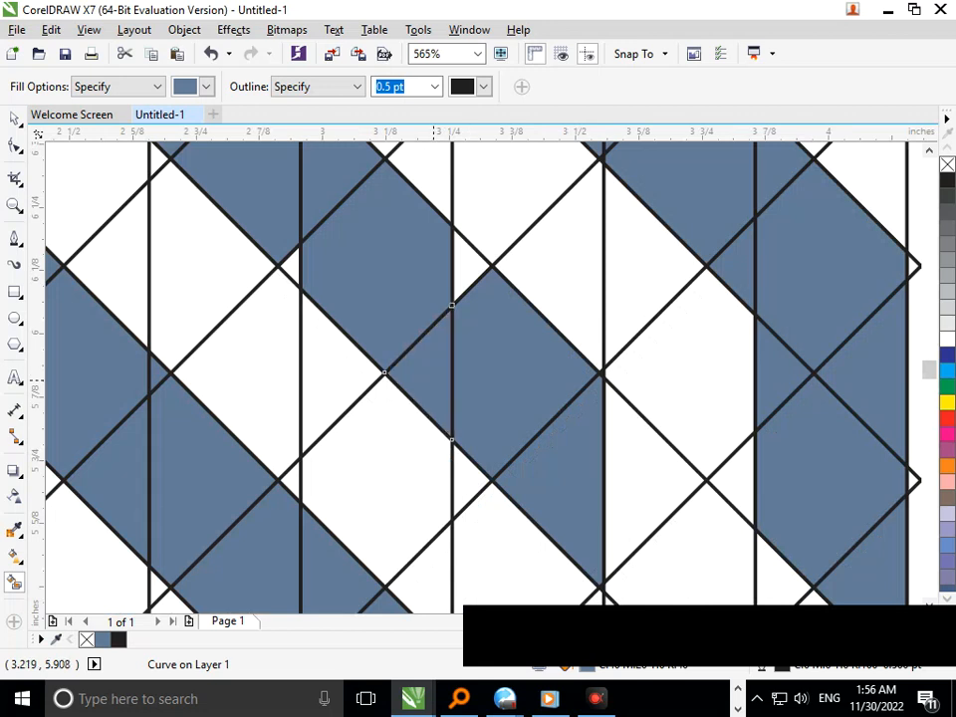
pyautogui.scroll(-6, 533, 381)
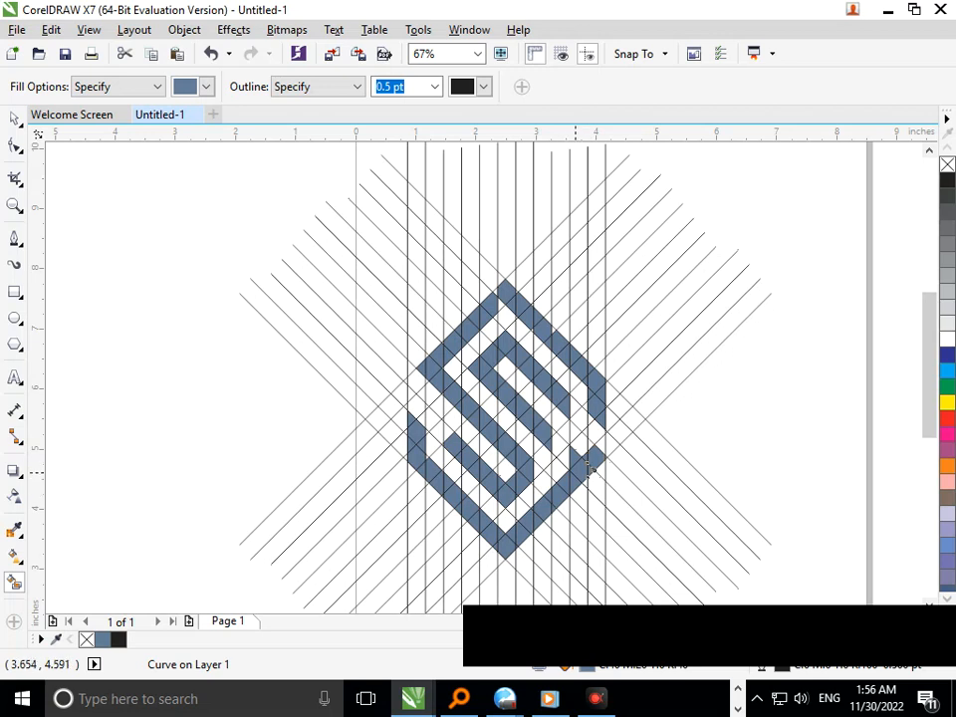
# - Delete the surplus filled piece on the inner edge of the lower-right outer arm, near its upper end
pyautogui.click(88, 305)
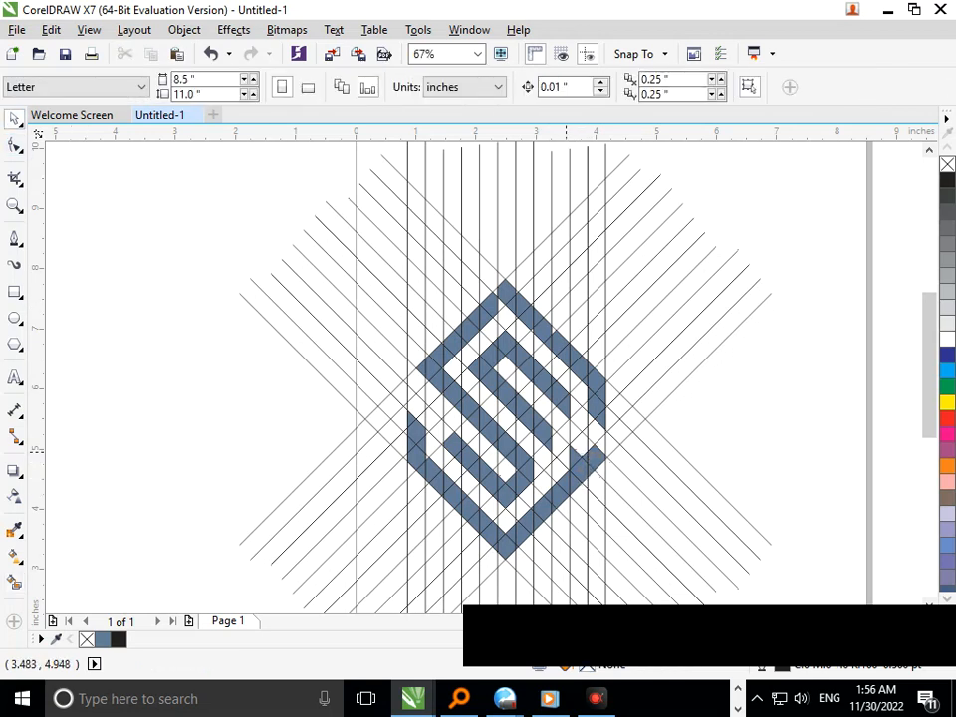
pyautogui.click(572, 461)
pyautogui.press('Delete')
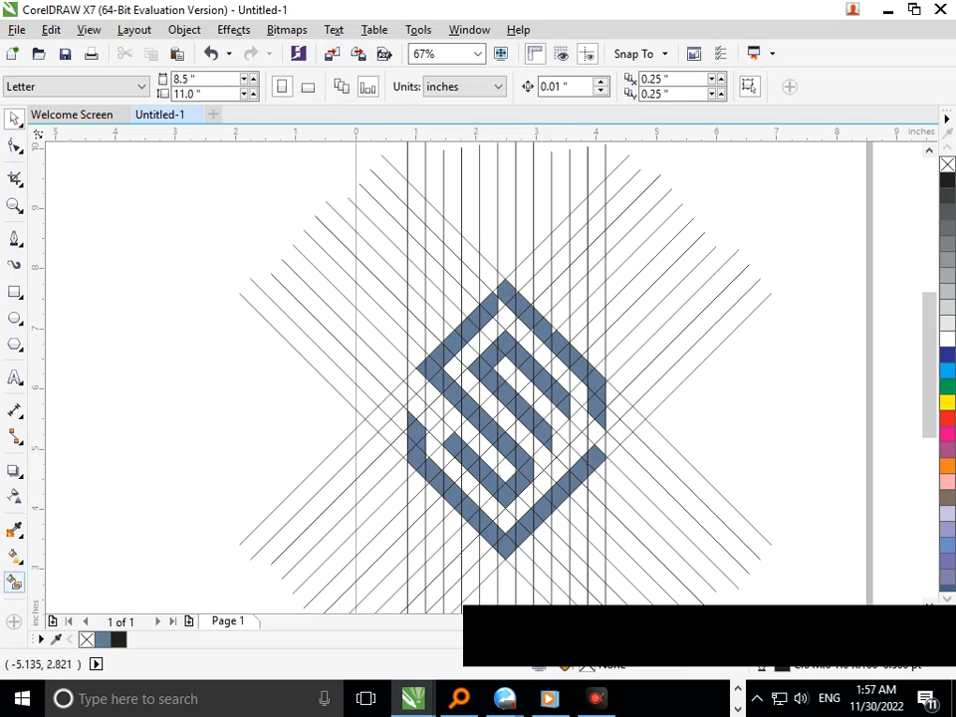
# - Smart Fill the cells joining the central diagonal band to the lower-right outer arm, and delete the surplus pieces at that corner
pyautogui.click(14, 581)
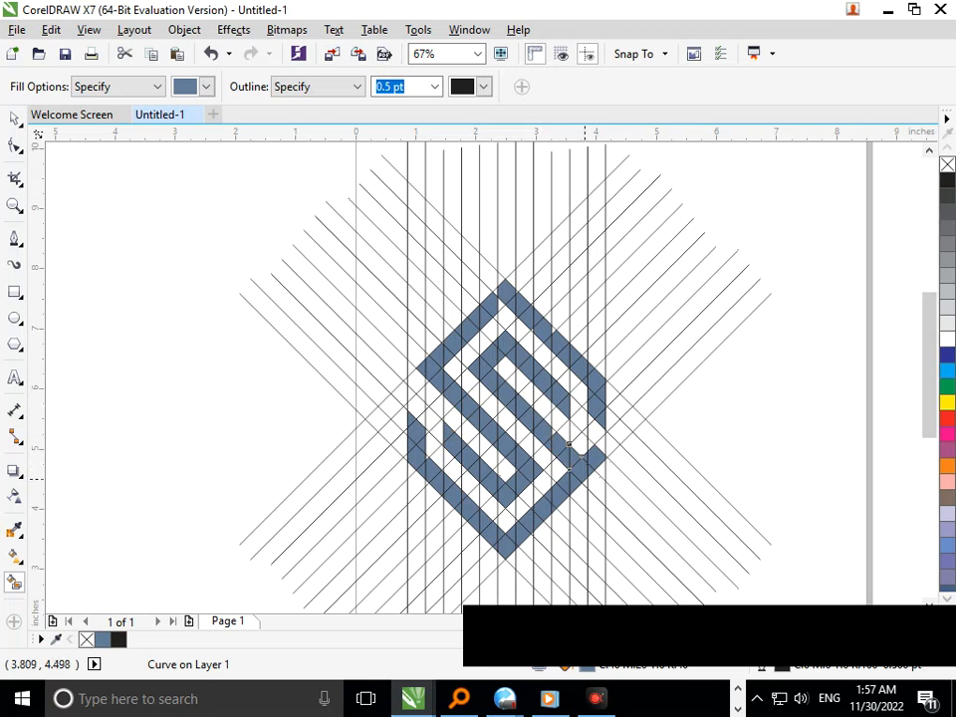
pyautogui.click(14, 117)
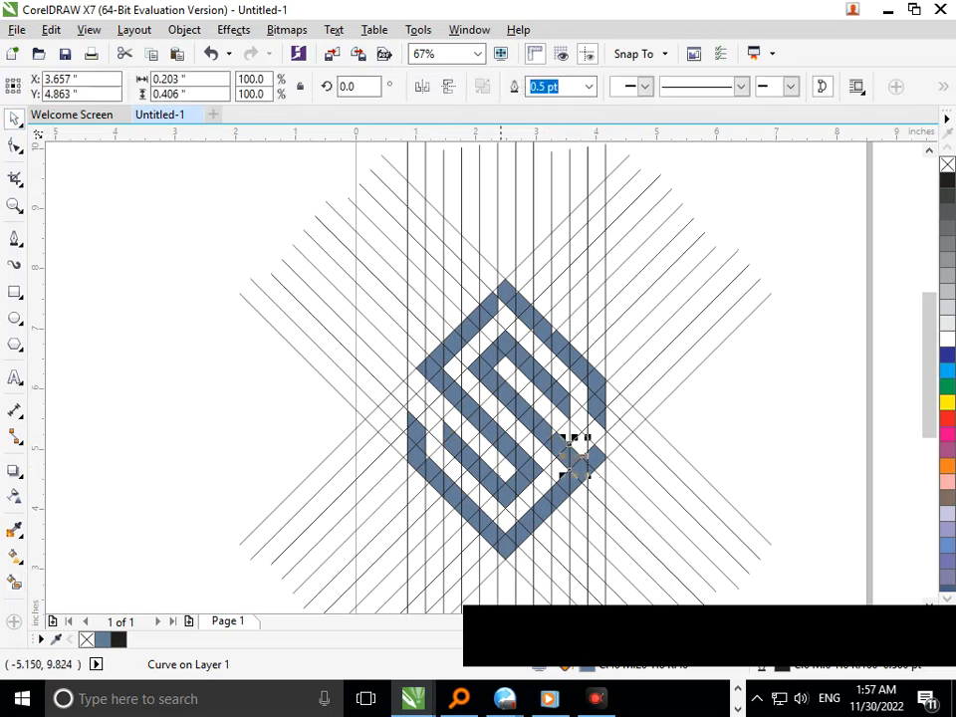
pyautogui.press('Delete')
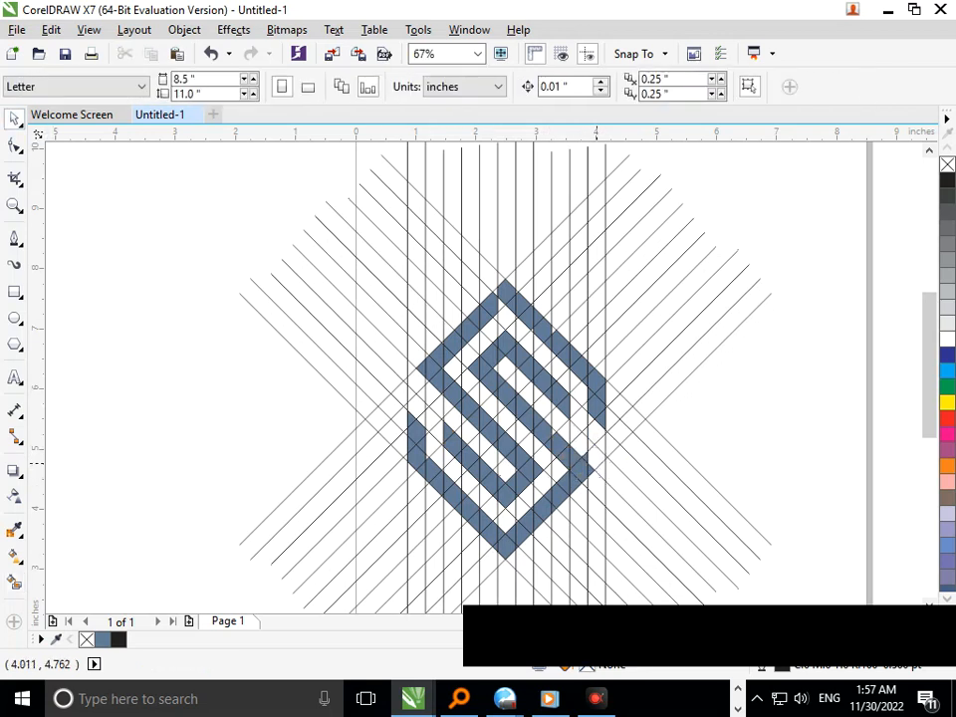
pyautogui.click(585, 456)
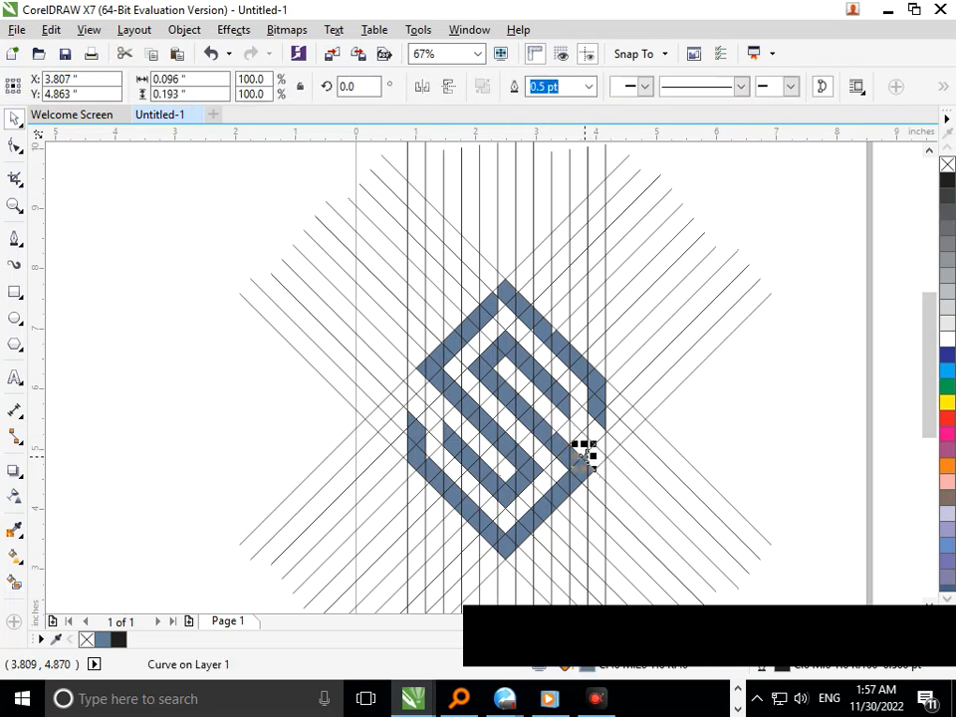
pyautogui.press('Delete')
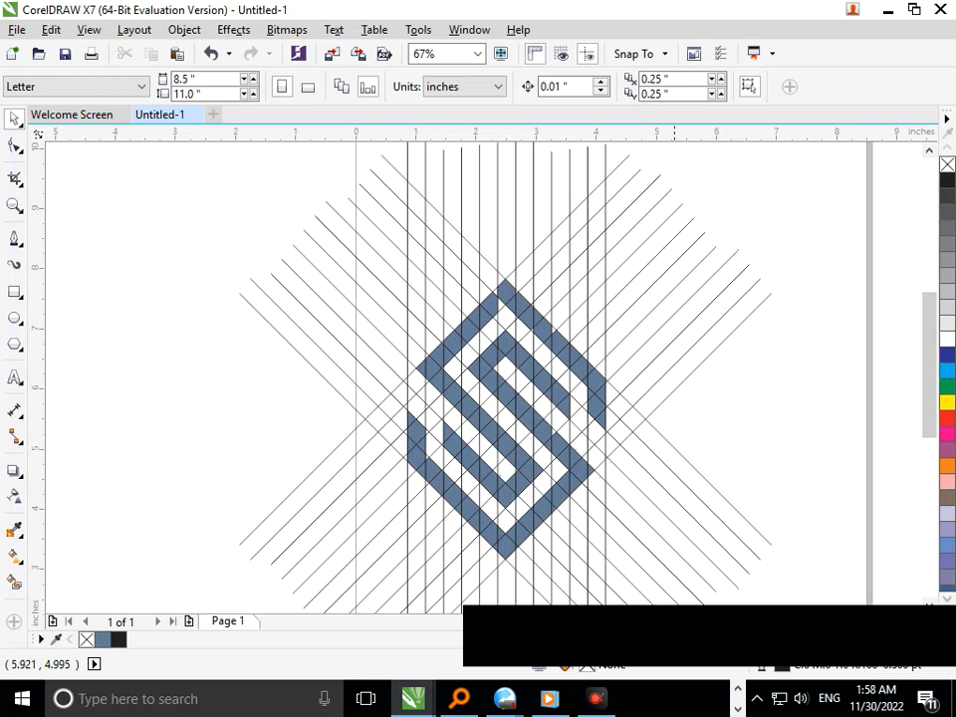
# - Smart Fill the lower end of the right vertical bar, undoing the surplus fill at its outer edge
pyautogui.click(14, 582)
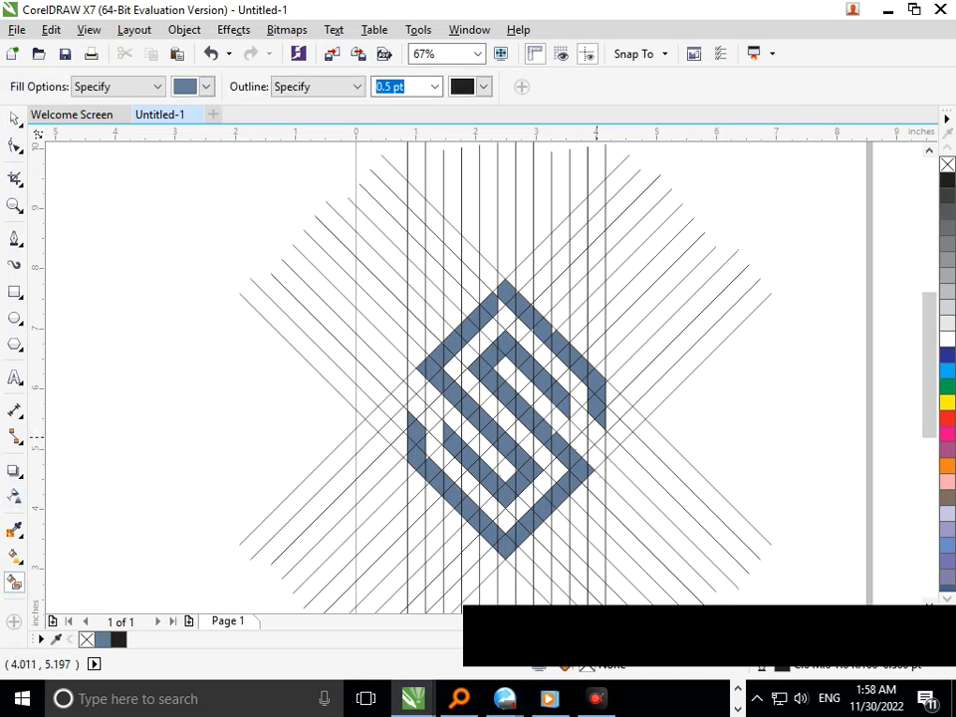
pyautogui.click(603, 441)
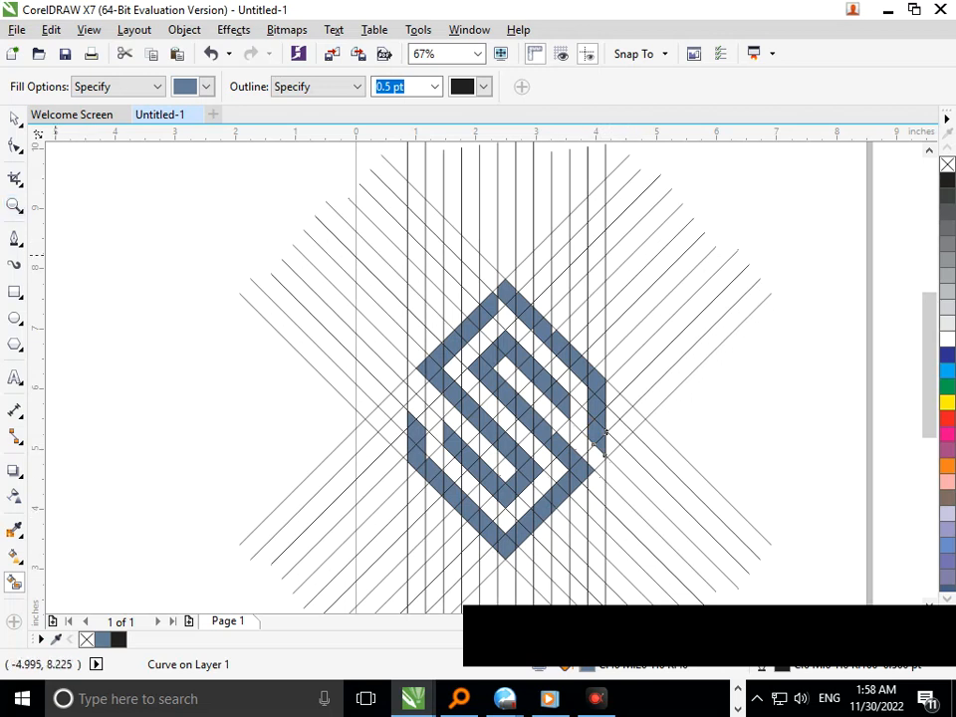
pyautogui.hotkey('ctrl', 'z')
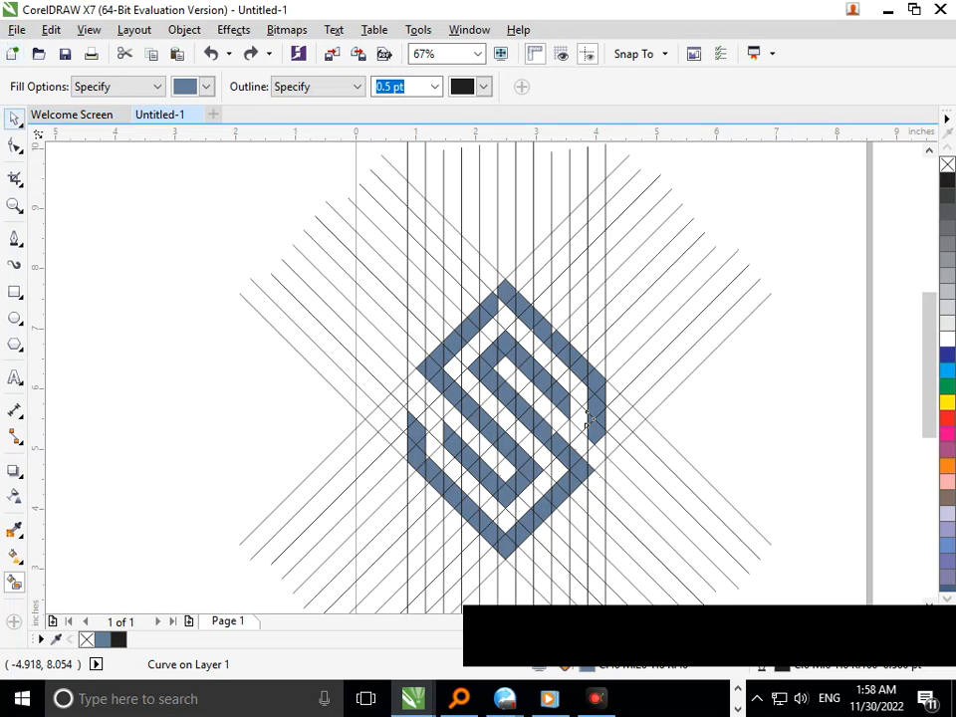
# - Smart Fill the unfilled gaps around the top apex and along the upper-right outer arm
pyautogui.click(14, 119)
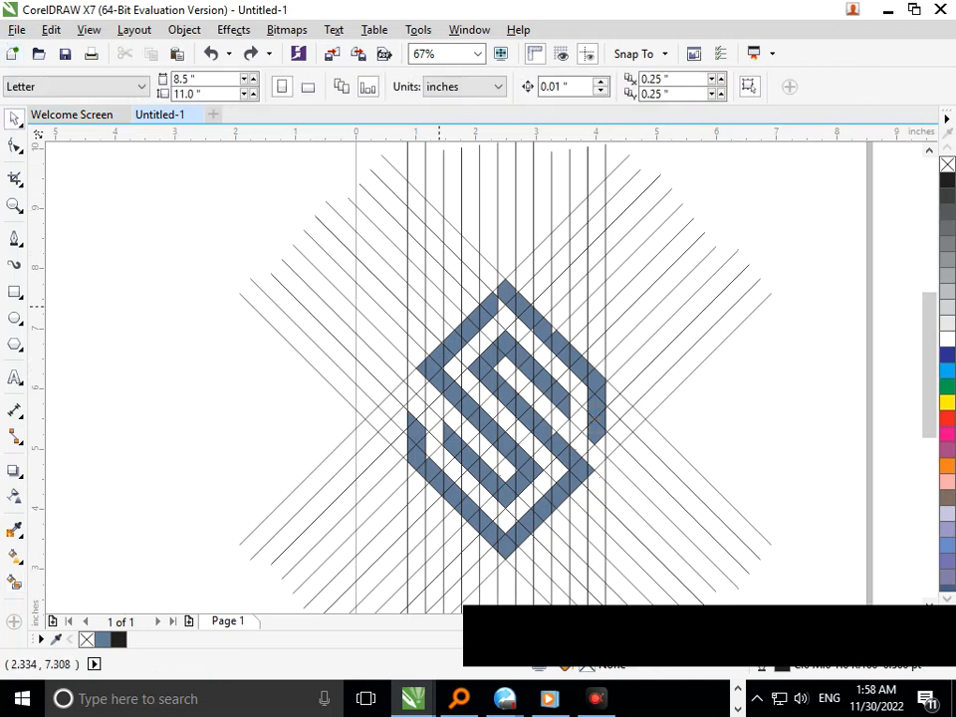
pyautogui.scroll(4, 529, 306)
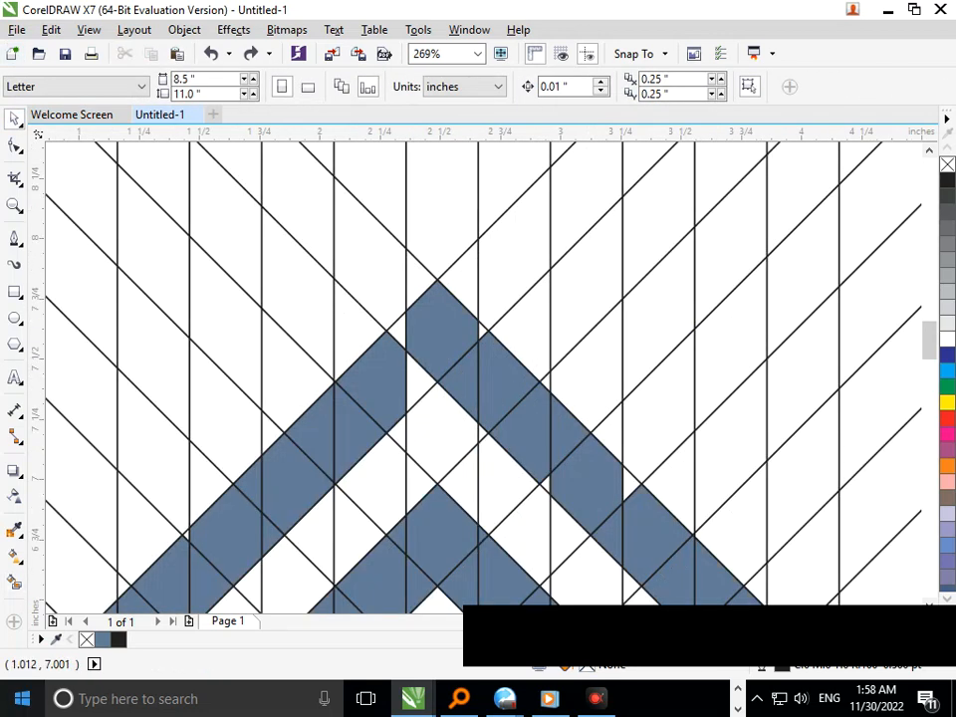
pyautogui.click(14, 583)
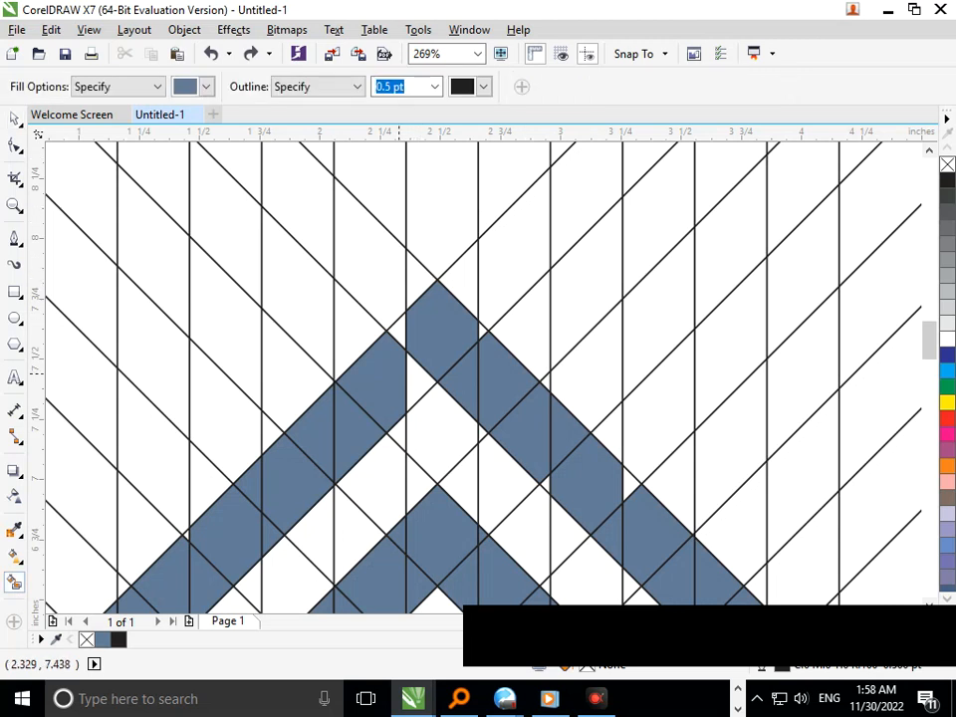
pyautogui.click(402, 335)
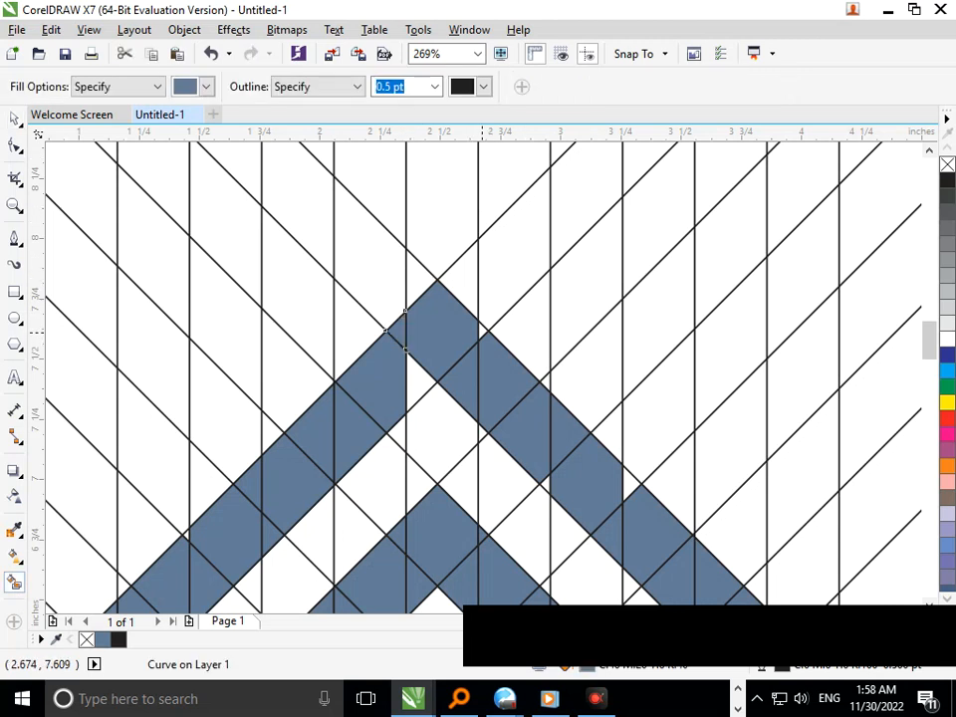
pyautogui.click(482, 332)
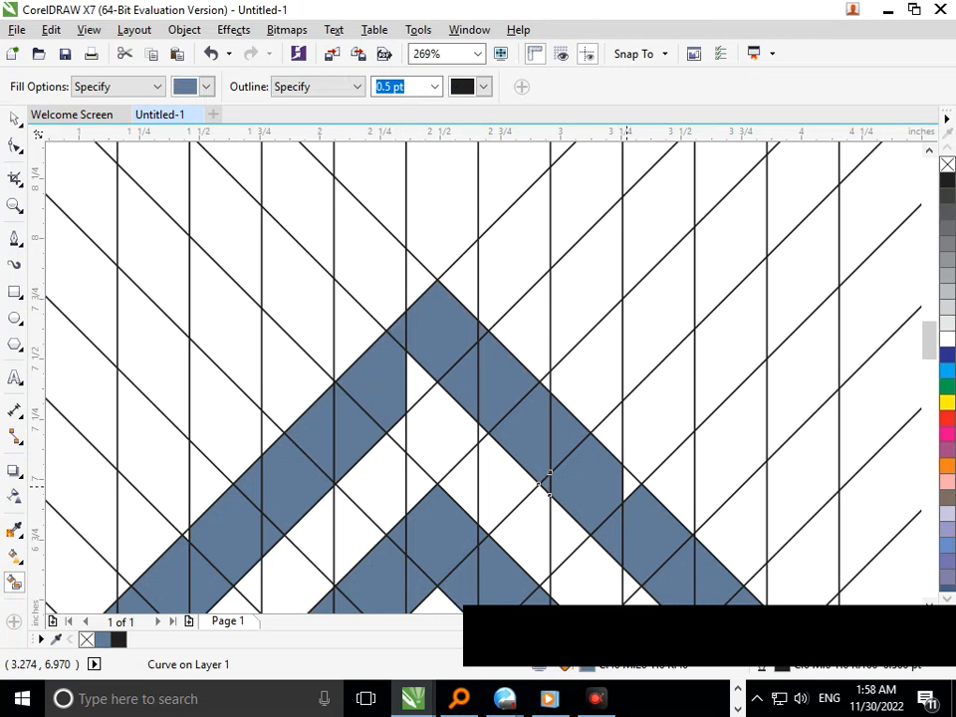
pyautogui.scroll(-4, 551, 329)
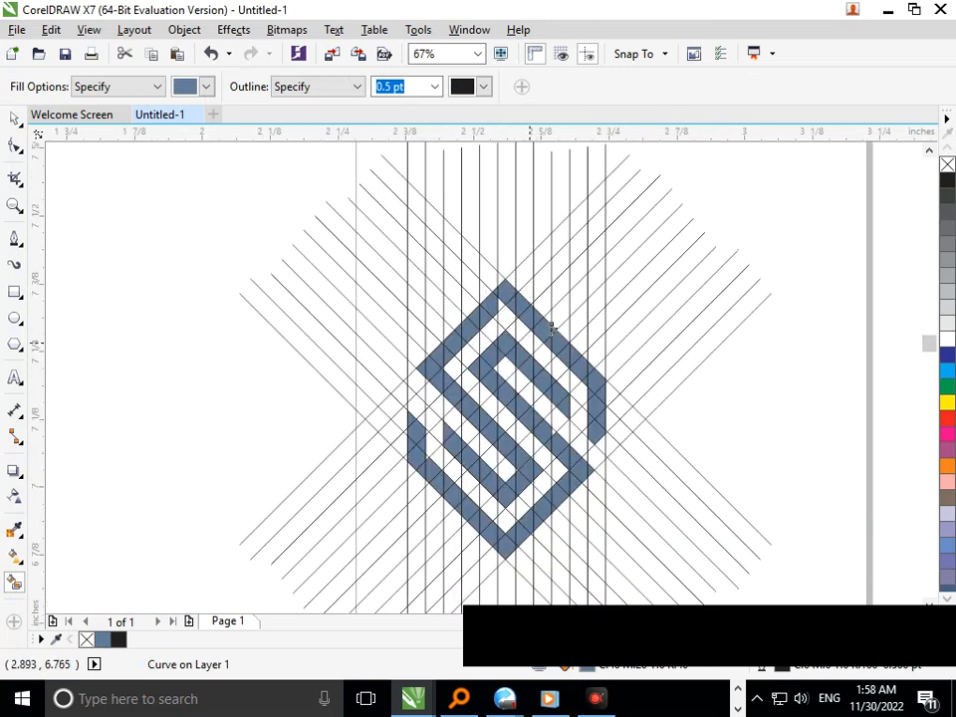
pyautogui.scroll(6, 538, 321)
pyautogui.scroll(-6, 498, 306)
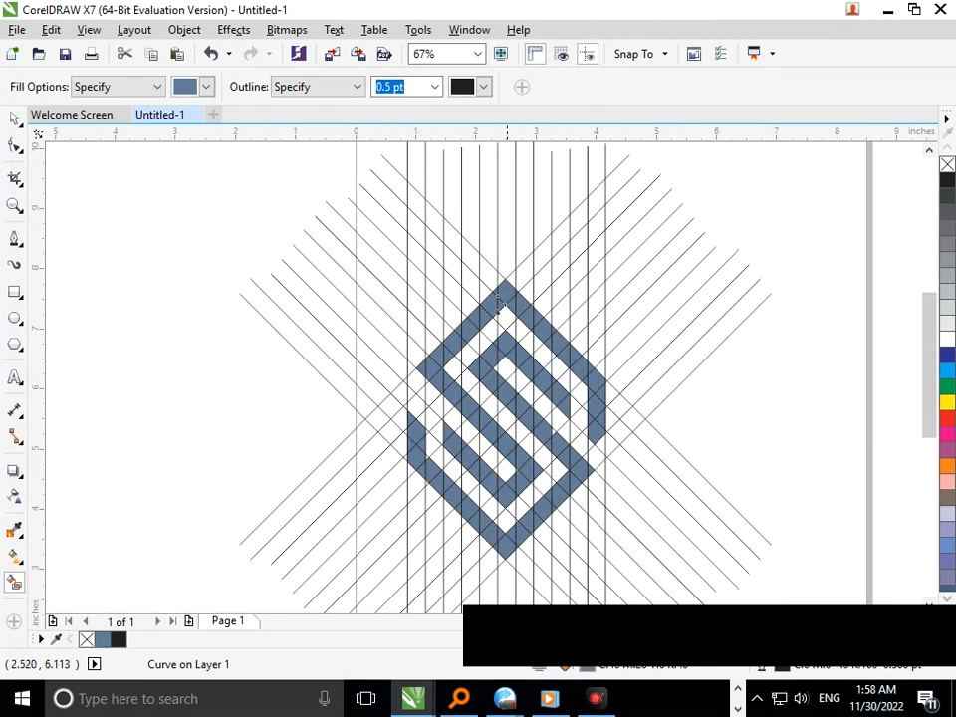
# - Smart Fill the remaining gap in the diagonal band running down to the lower-right corner
pyautogui.scroll(4, 500, 302)
pyautogui.scroll(-4, 552, 430)
pyautogui.scroll(5, 552, 431)
pyautogui.scroll(-5, 552, 431)
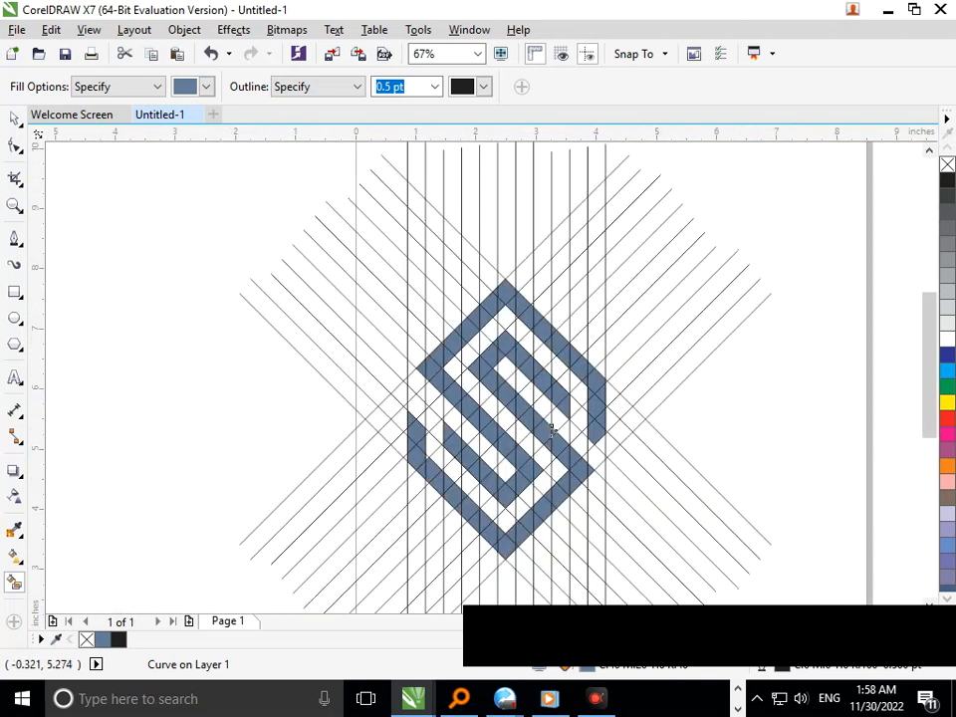
# - Smart Fill the small triangular gap at the inner corner where the left vertical bar meets the lower-left outer band
pyautogui.moveTo(383, 391); pyautogui.dragTo(507, 488)
pyautogui.press('F2')
pyautogui.moveTo(348, 420); pyautogui.dragTo(445, 518)
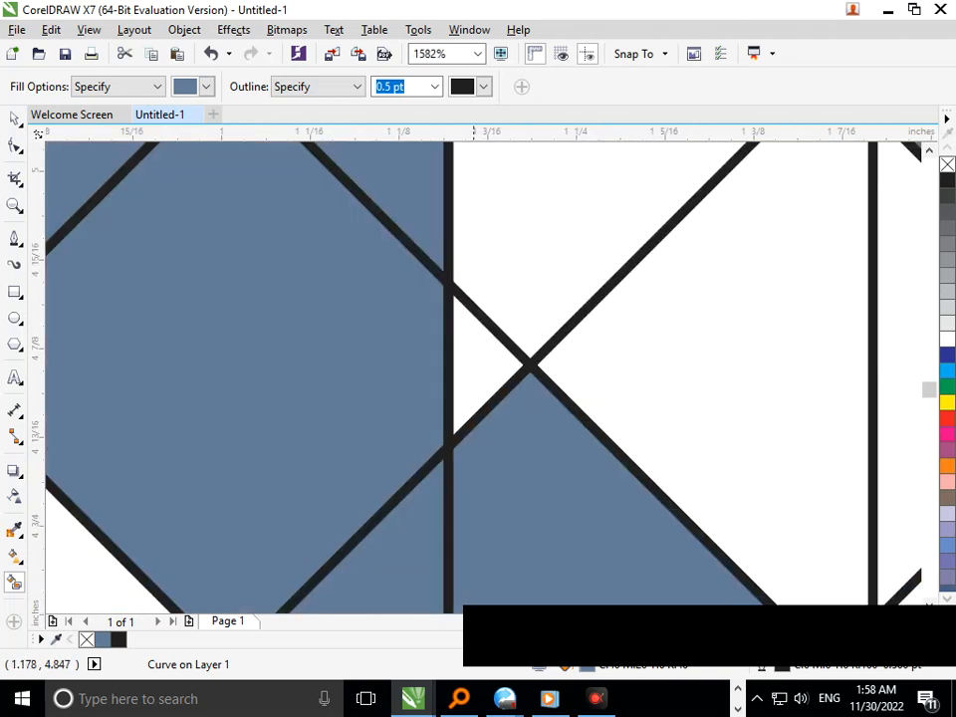
pyautogui.click(472, 386)
pyautogui.press('F3')
pyautogui.press('F3')
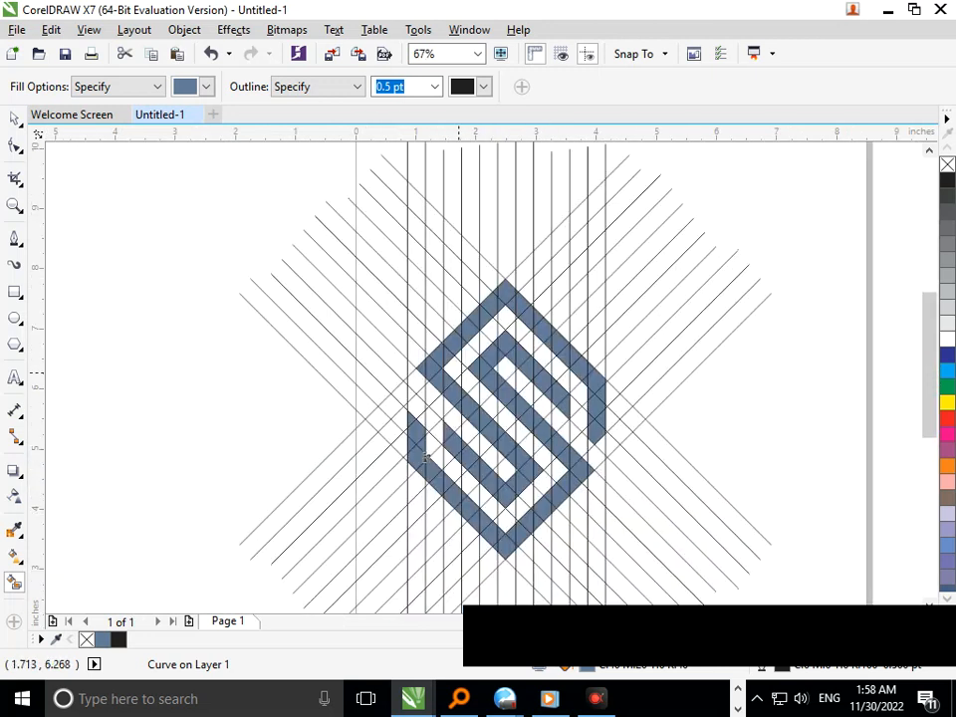
pyautogui.press('F2')
pyautogui.moveTo(569, 410); pyautogui.dragTo(619, 468)
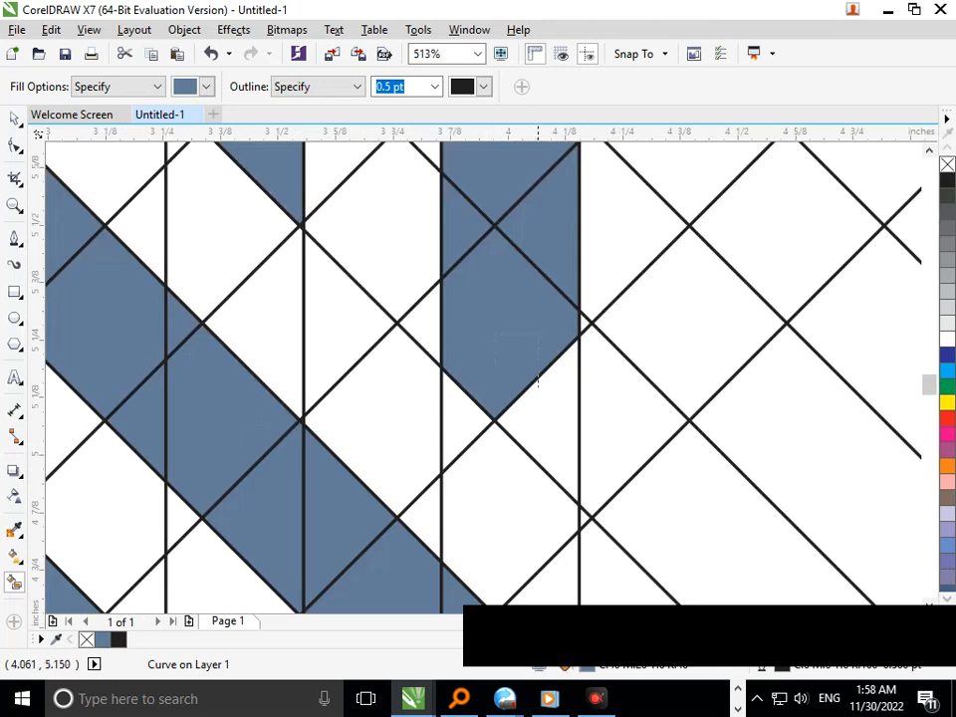
pyautogui.press('F3')
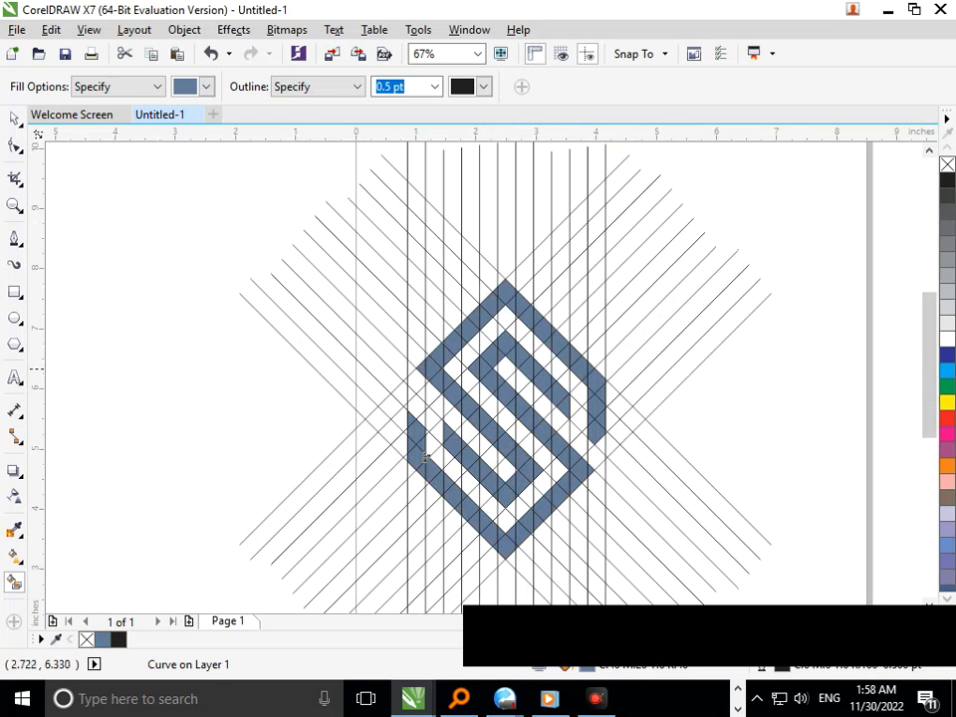
pyautogui.press('F3')
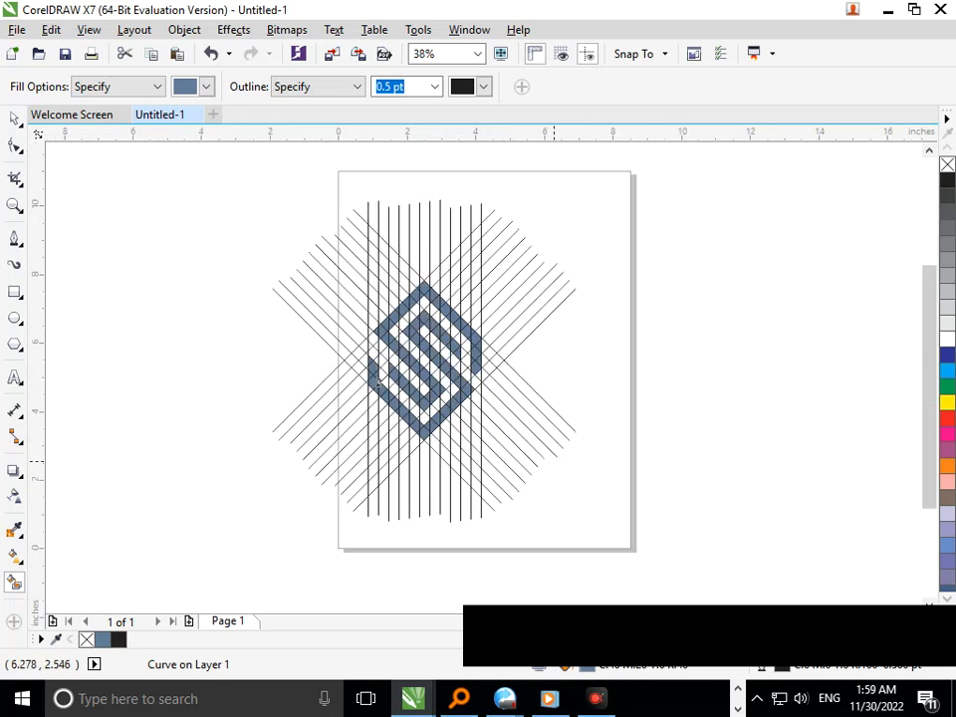
# - Select the whole drawing, including all lattice lines and filled pieces
pyautogui.click(14, 119)
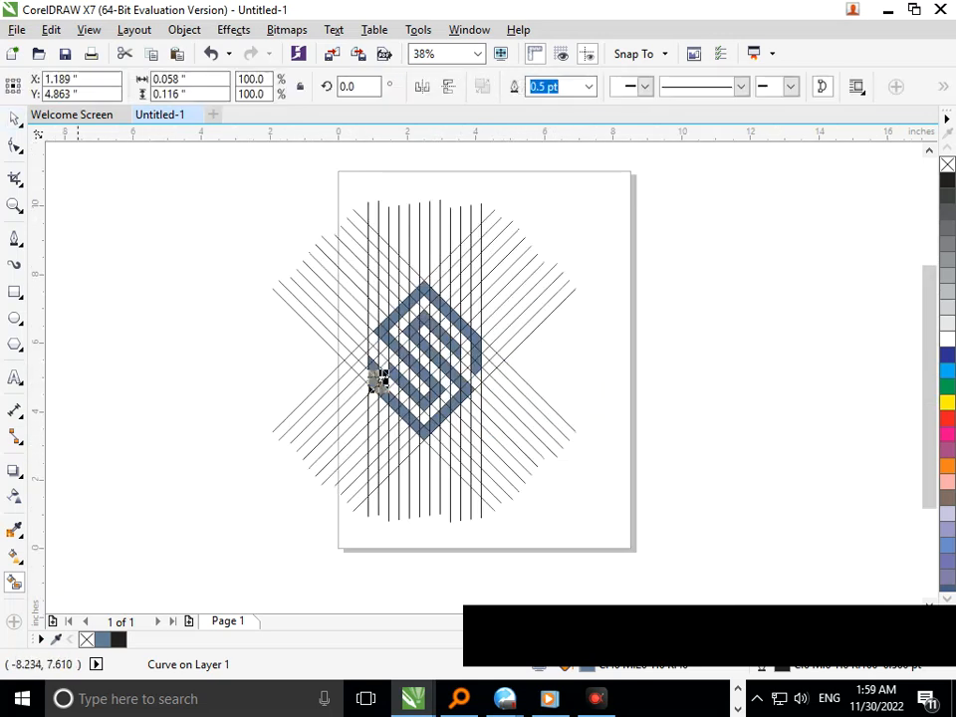
pyautogui.click(163, 220)
pyautogui.moveTo(124, 170)
pyautogui.mouseDown()
pyautogui.moveTo(474, 497)
pyautogui.moveTo(608, 543)
pyautogui.mouseUp()
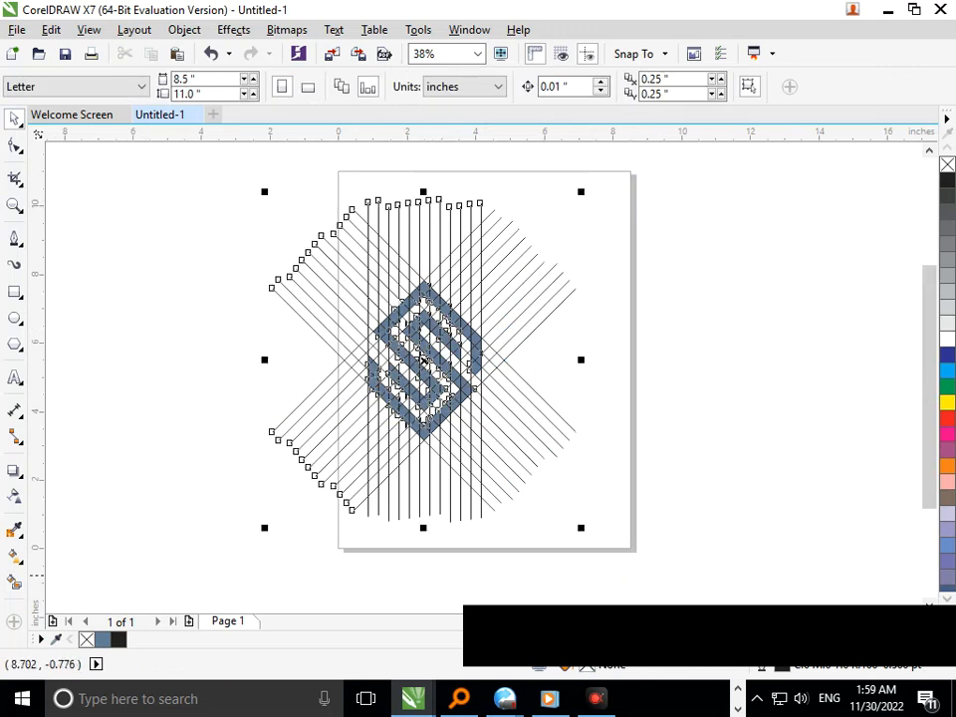
# - Start a new object search for any objects with a uniform color fill
pyautogui.click(51, 29)
pyautogui.moveTo(89, 336)
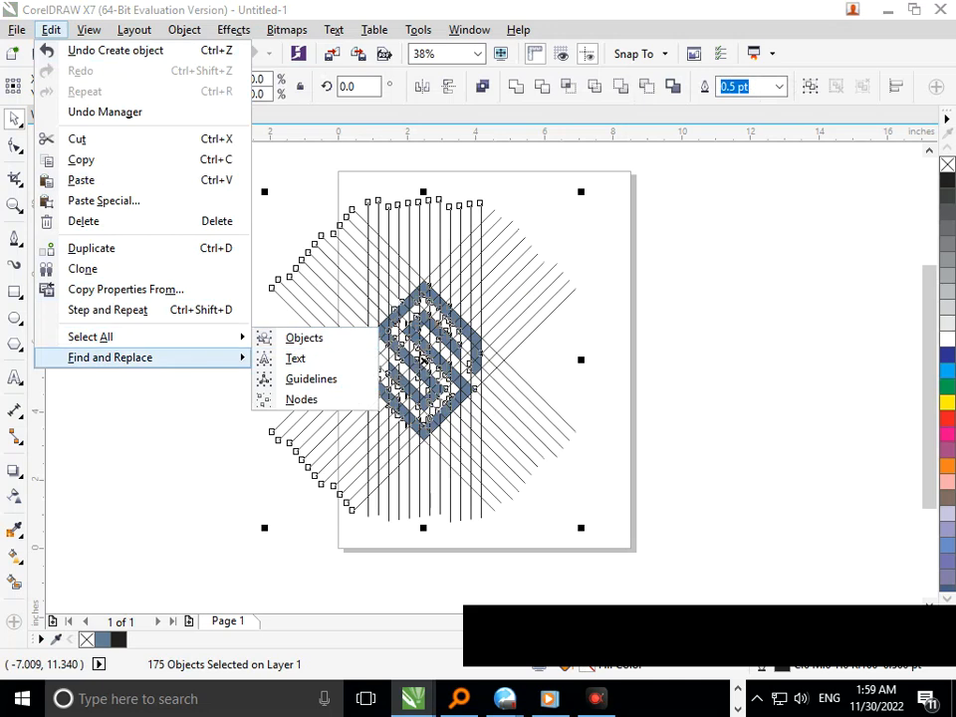
pyautogui.moveTo(110, 358)
pyautogui.click(321, 358)
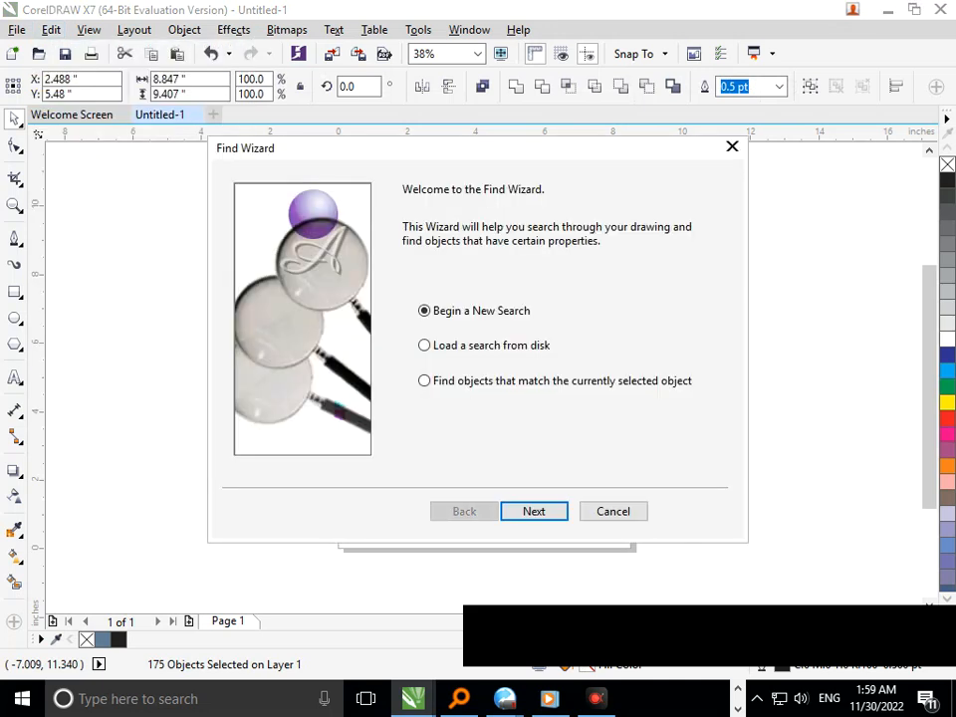
pyautogui.moveTo(346, 152)
pyautogui.mouseDown()
pyautogui.moveTo(610, 108)
pyautogui.moveTo(683, 81)
pyautogui.mouseUp()
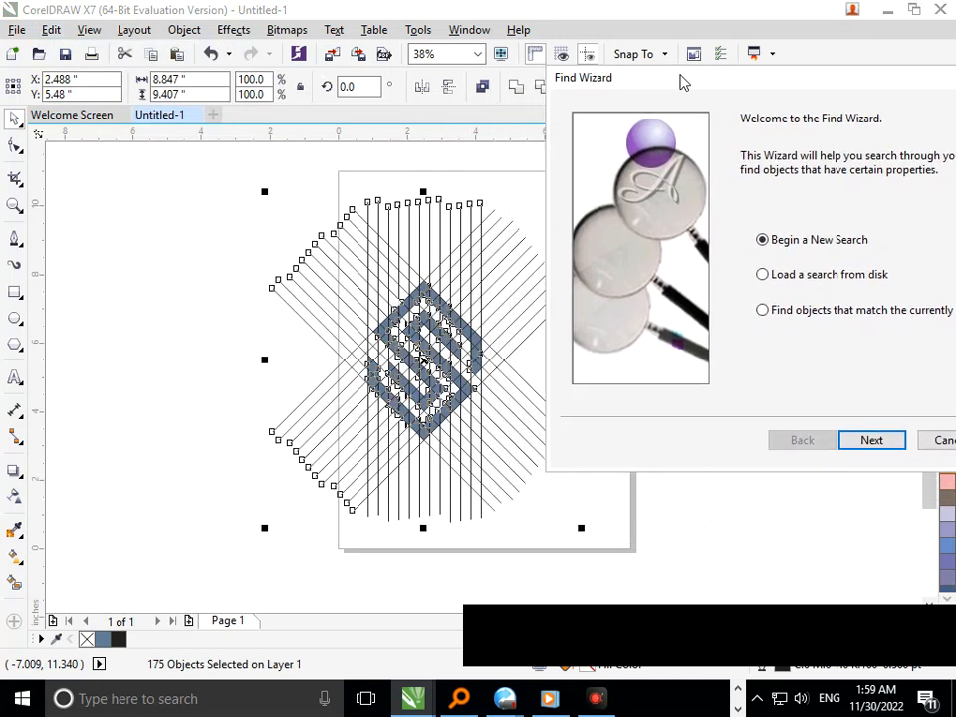
pyautogui.click(871, 440)
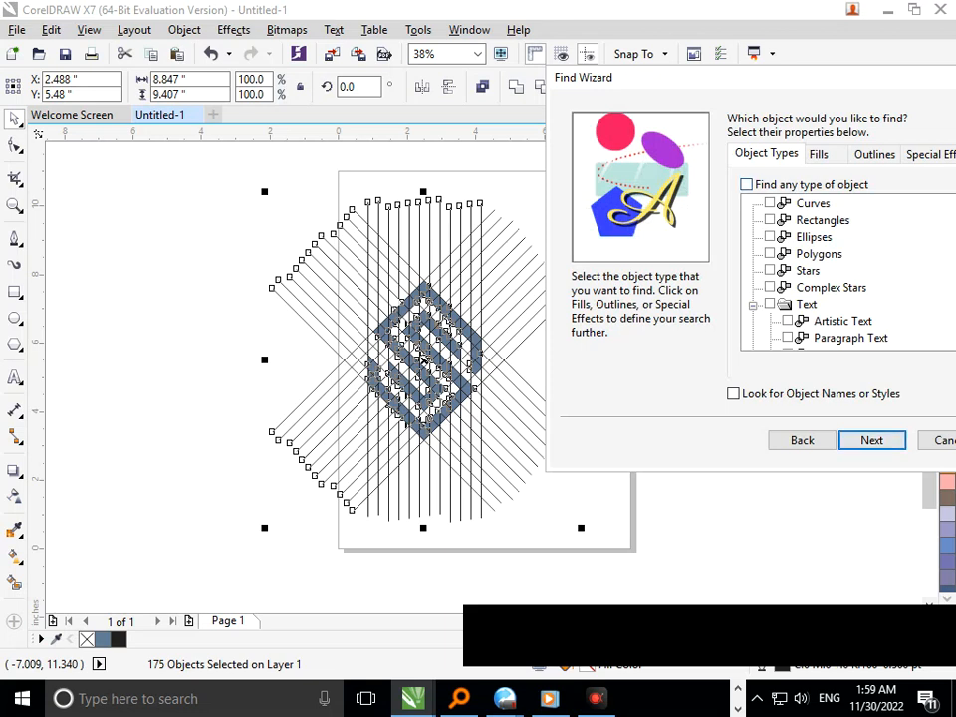
pyautogui.click(820, 155)
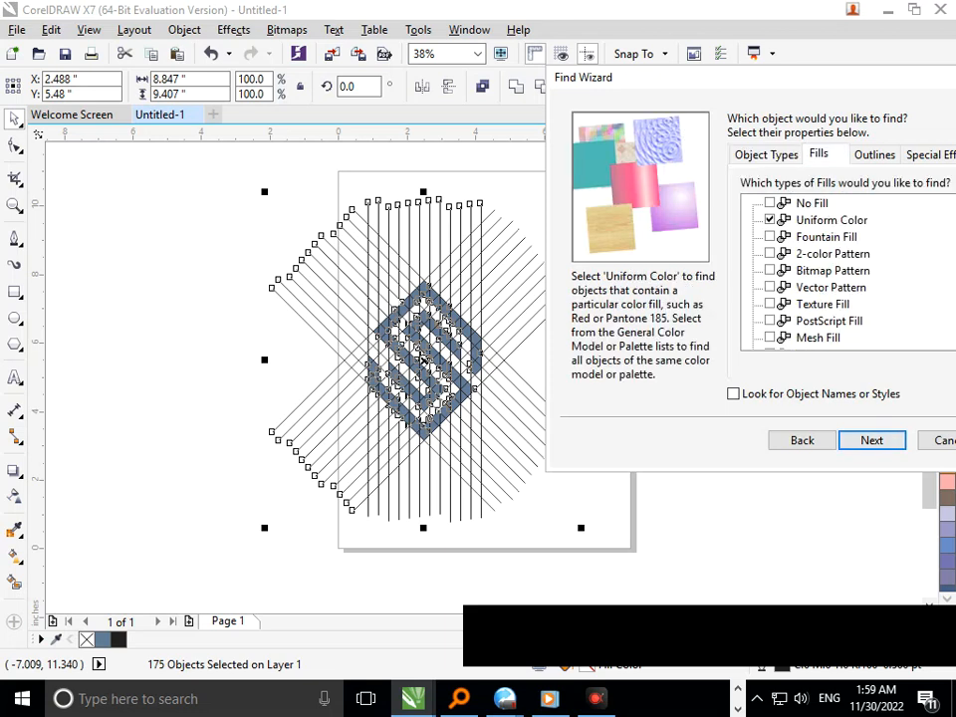
pyautogui.click(872, 440)
pyautogui.click(871, 440)
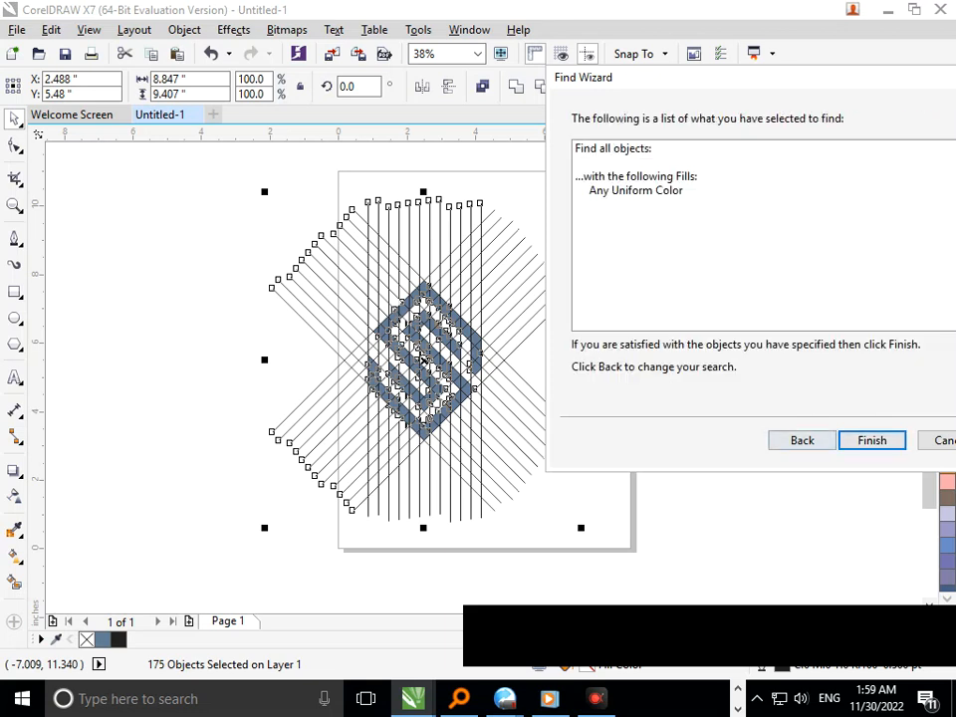
# - Restrict the search to the specific uniform fill color C:40 M:20 Y:0 K:40, sampled from the logo's filled pieces
pyautogui.click(802, 440)
pyautogui.click(626, 174)
pyautogui.click(875, 177)
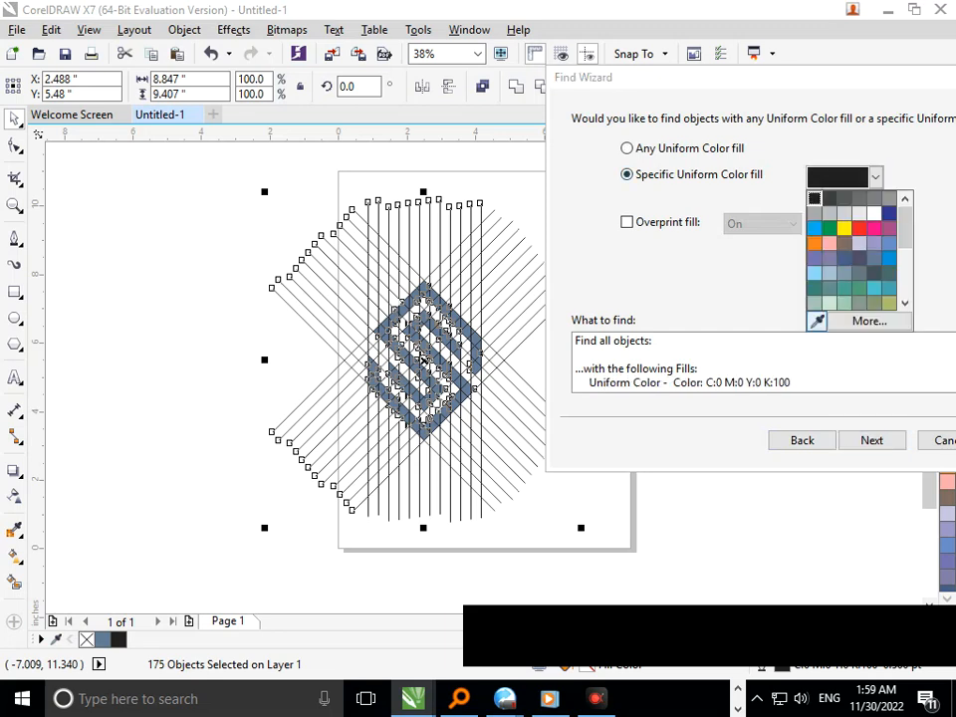
pyautogui.click(814, 317)
pyautogui.click(422, 362)
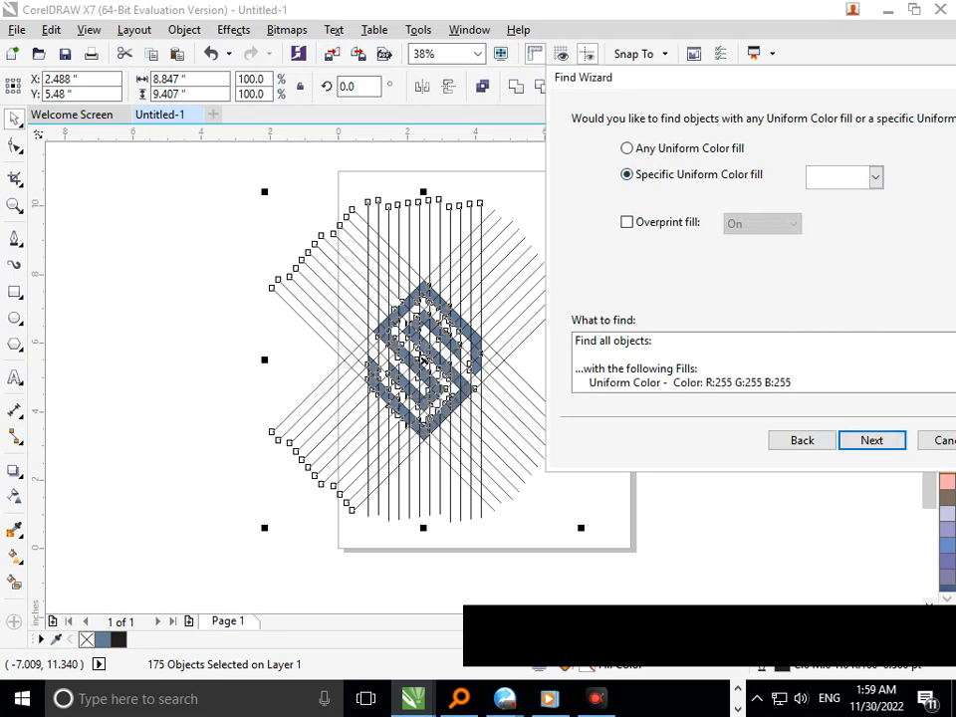
pyautogui.click(876, 176)
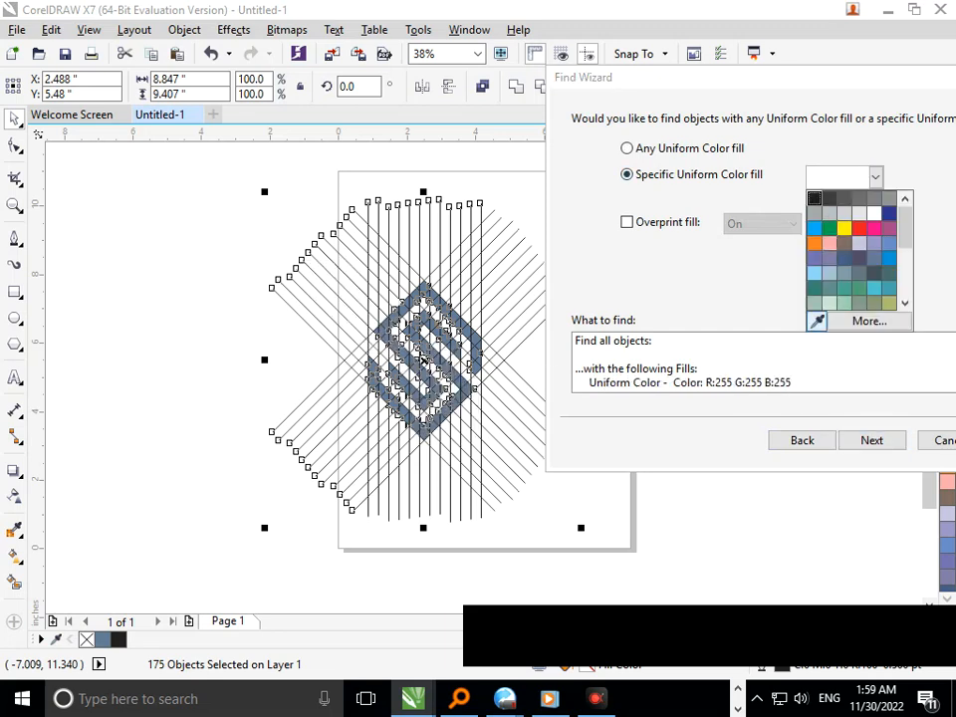
pyautogui.click(813, 317)
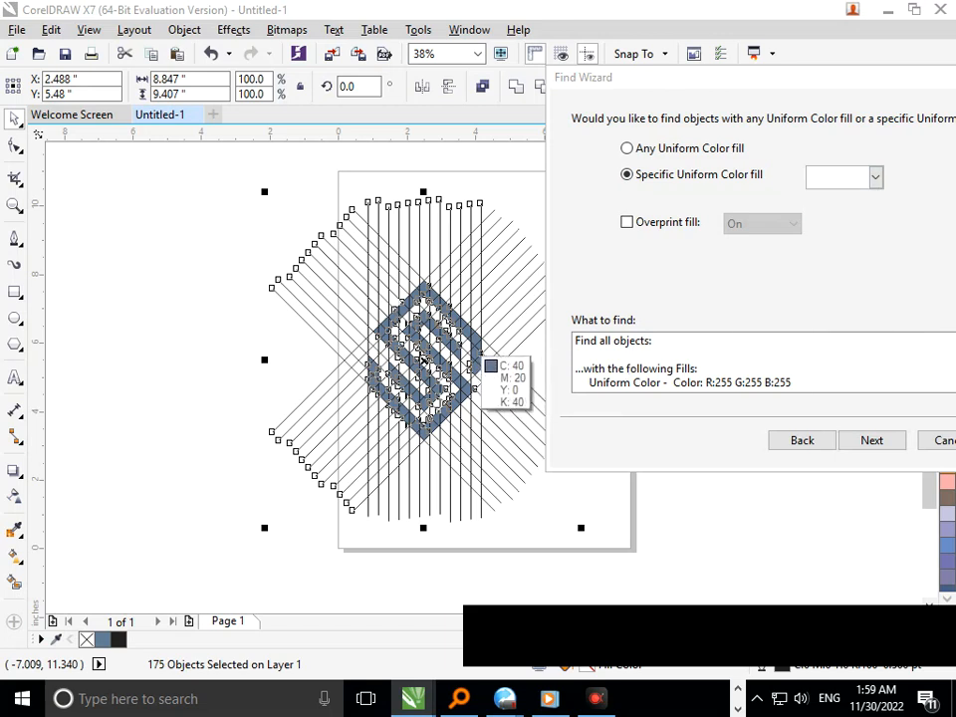
pyautogui.click(423, 360)
pyautogui.click(867, 440)
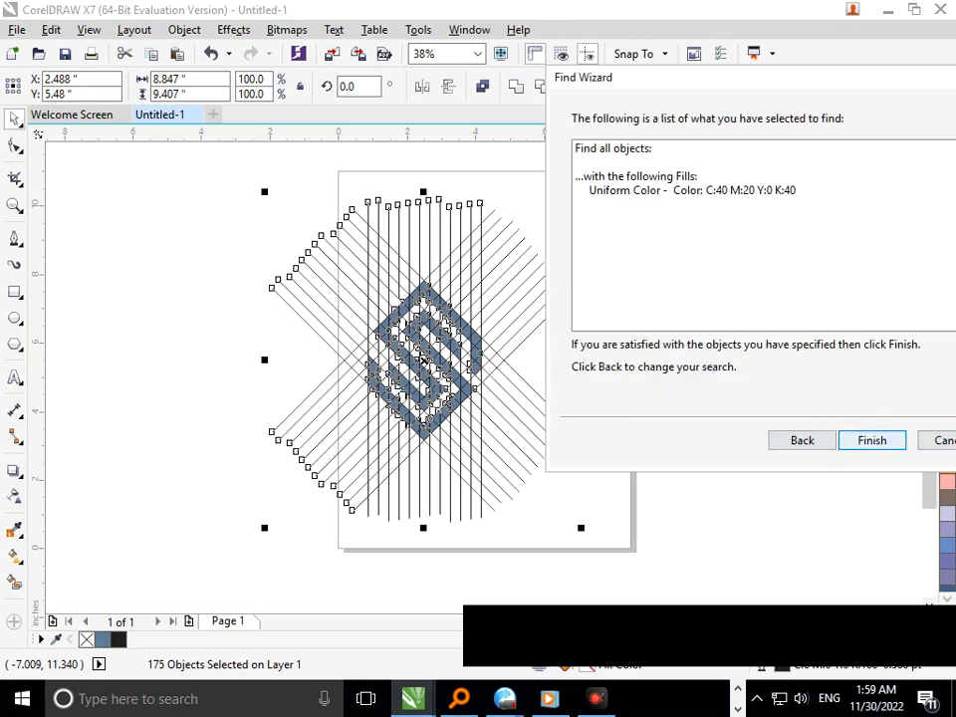
# - Find all matching filled pieces and move them off the lattice to the empty area beside the page
pyautogui.click(864, 440)
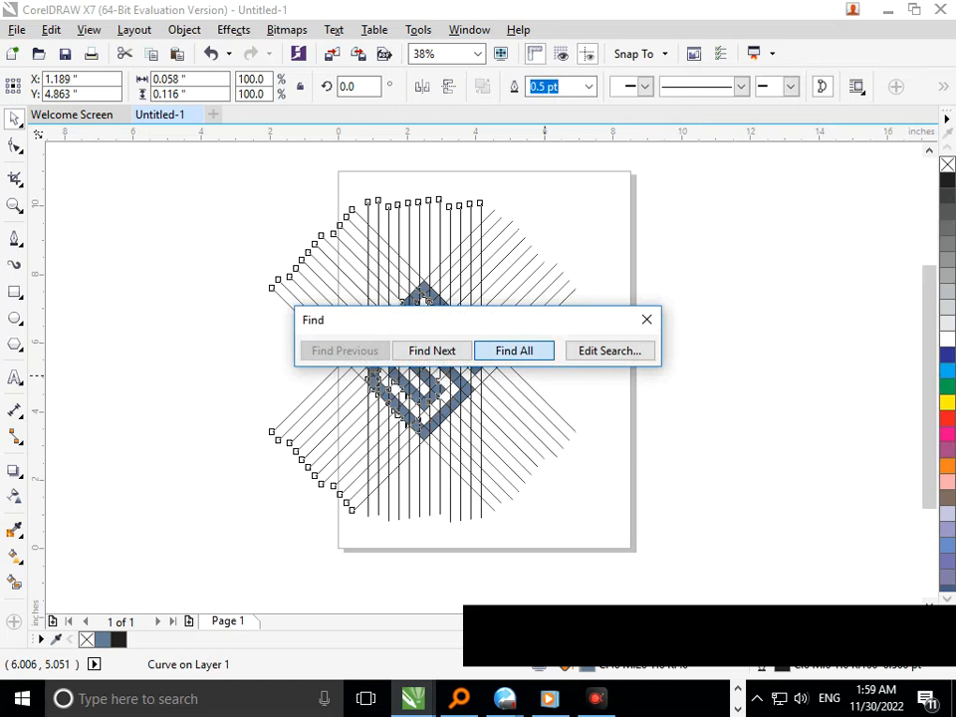
pyautogui.click(514, 351)
pyautogui.moveTo(464, 379); pyautogui.dragTo(177, 381)
pyautogui.click(261, 358)
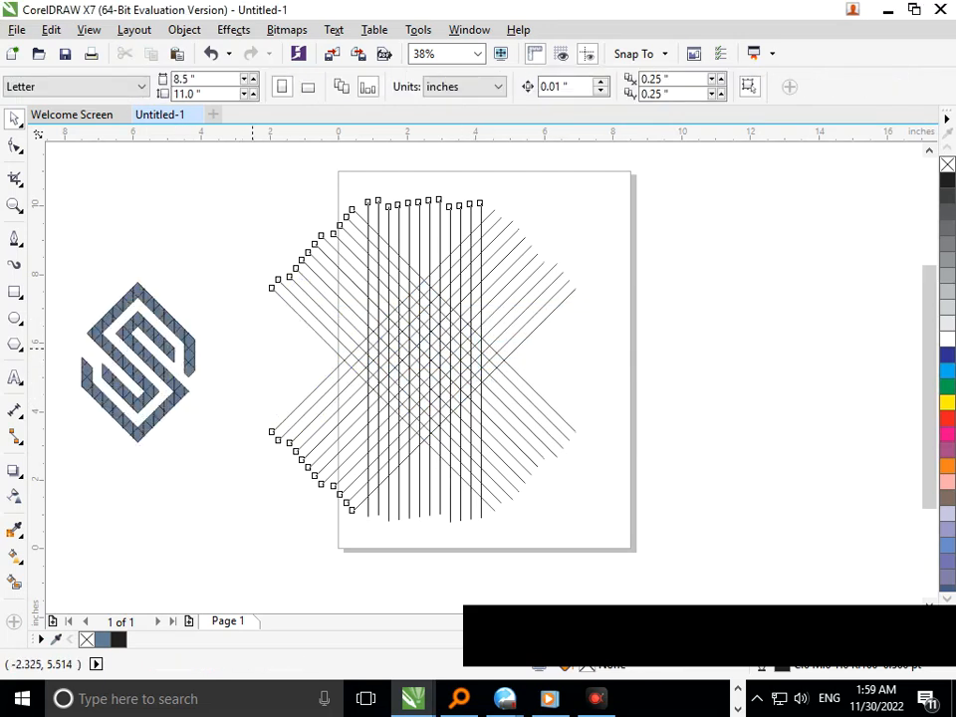
# - Delete all the lattice construction lines and move the logo pieces back onto the middle of the page
pyautogui.moveTo(204, 183); pyautogui.dragTo(670, 584)
pyautogui.press('Delete')
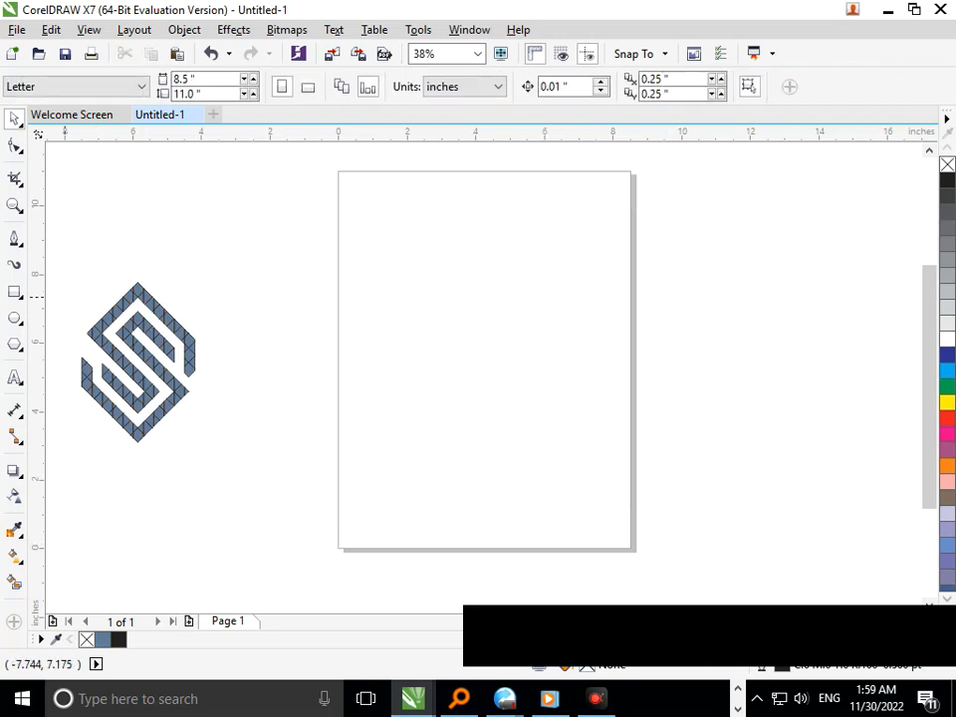
pyautogui.moveTo(64, 256); pyautogui.dragTo(301, 478)
pyautogui.moveTo(173, 398); pyautogui.dragTo(518, 376)
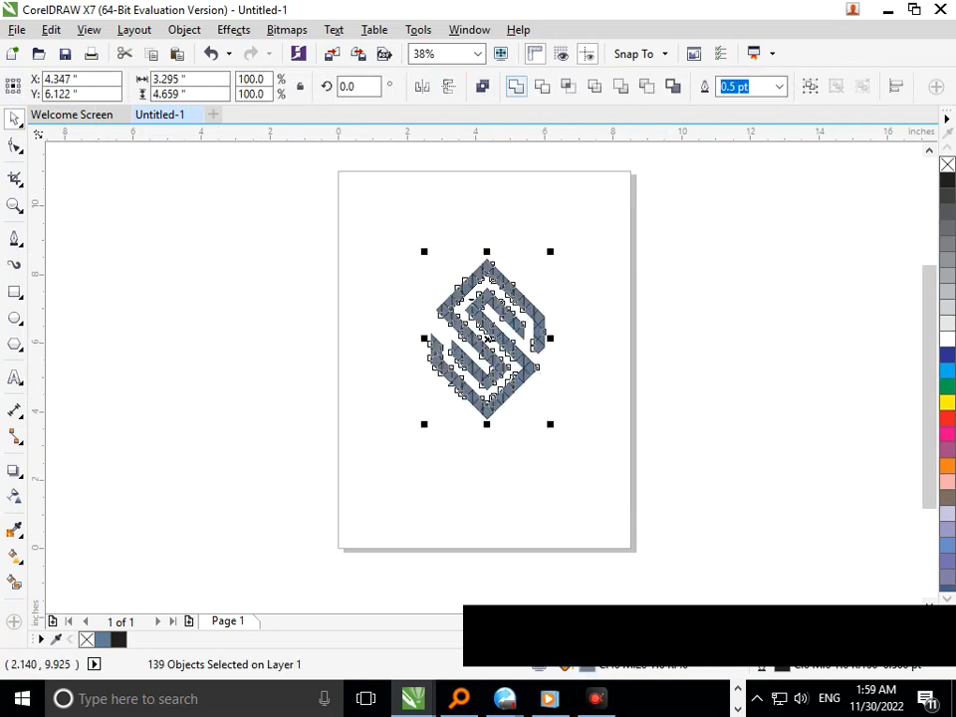
# - Try to weld all the logo pieces into a single shape
pyautogui.click(516, 87)
pyautogui.click(589, 302)
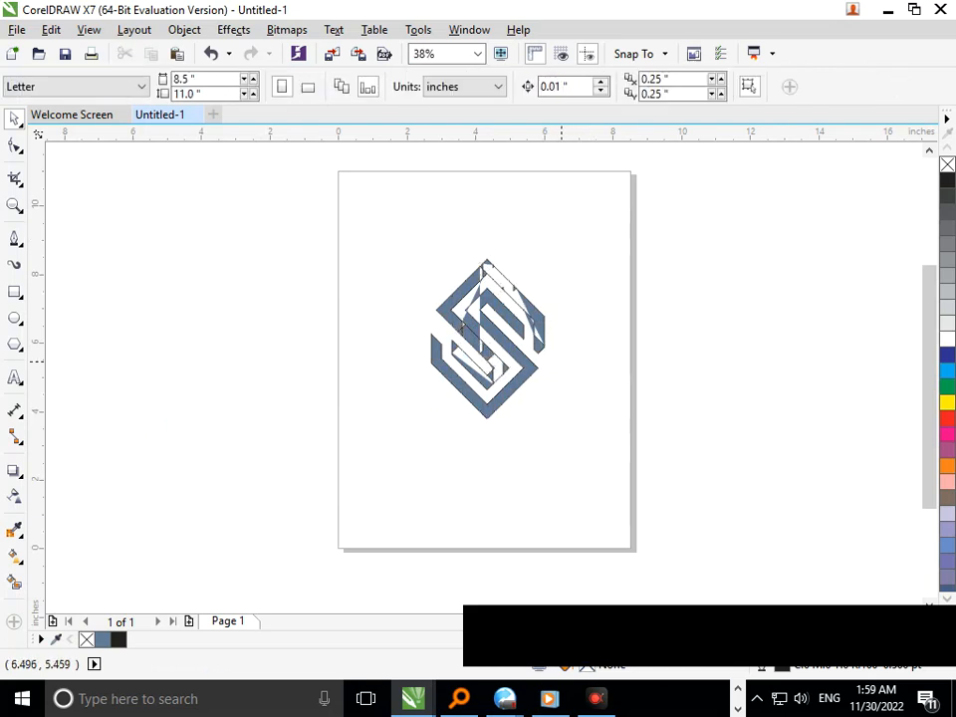
pyautogui.hotkey('ctrl', 'z')
# - Set the outline width of all the logo pieces to None
pyautogui.moveTo(327, 190); pyautogui.dragTo(653, 472)
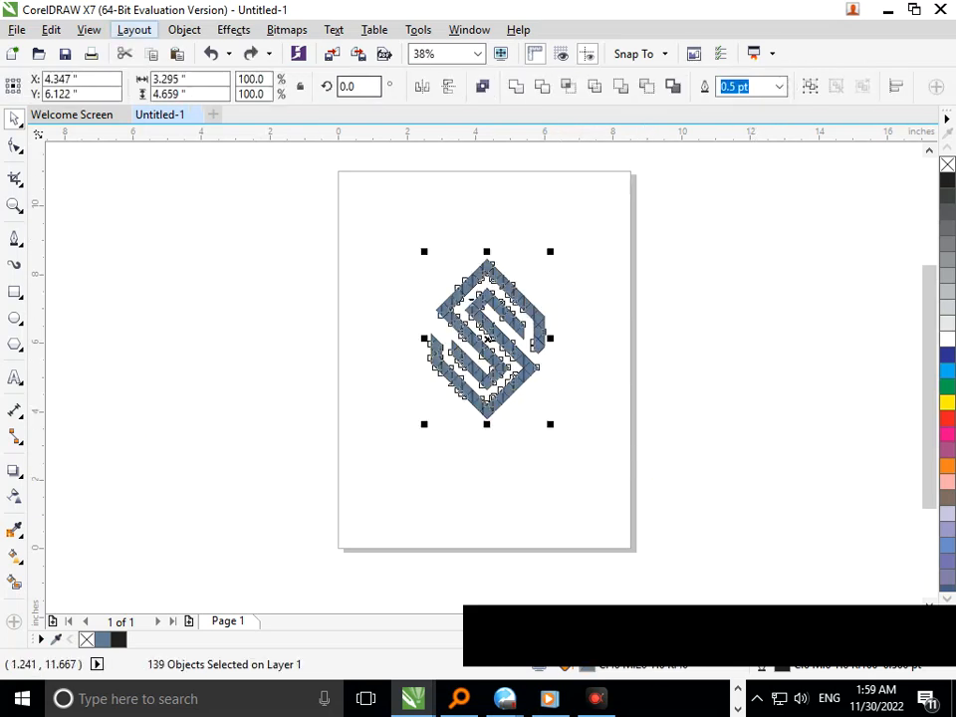
pyautogui.click(133, 29)
pyautogui.moveTo(184, 30)
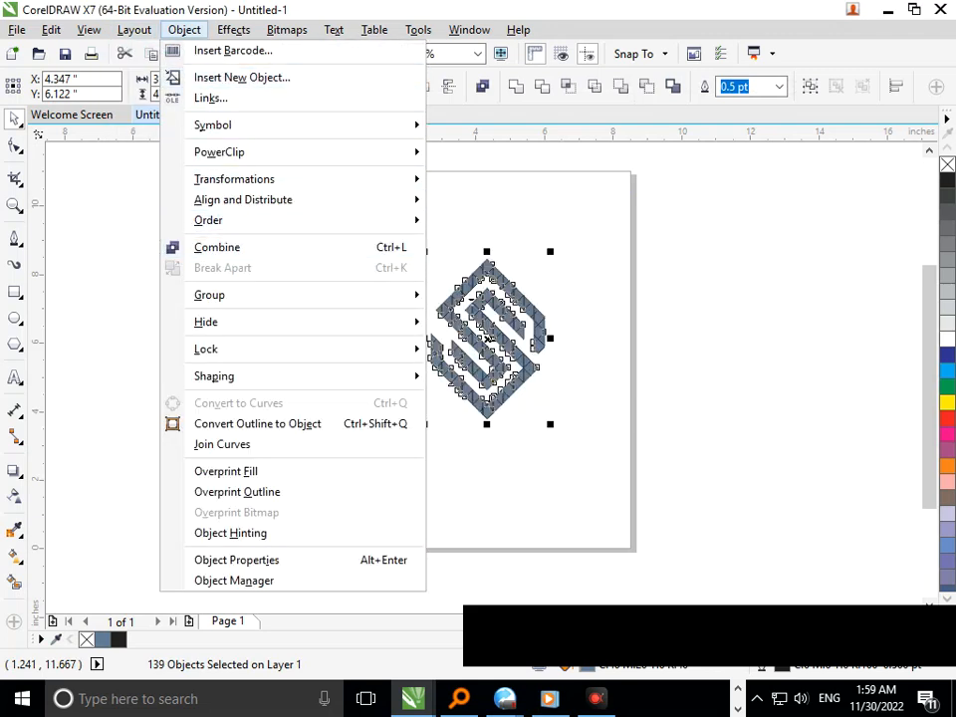
pyautogui.press('Escape')
pyautogui.click(779, 86)
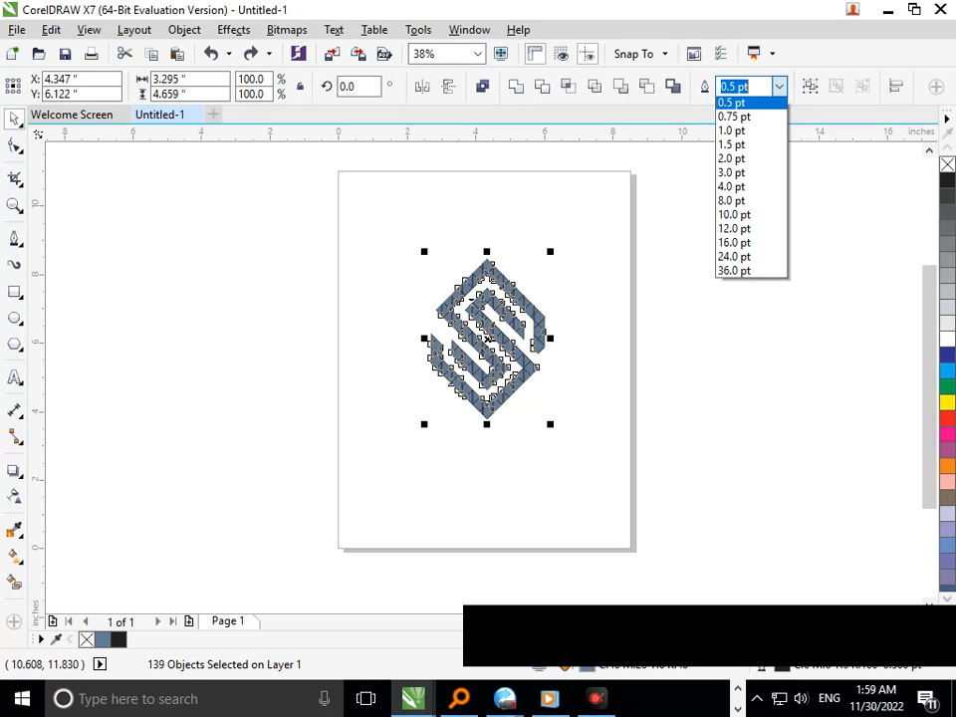
pyautogui.click(733, 161)
pyautogui.click(591, 319)
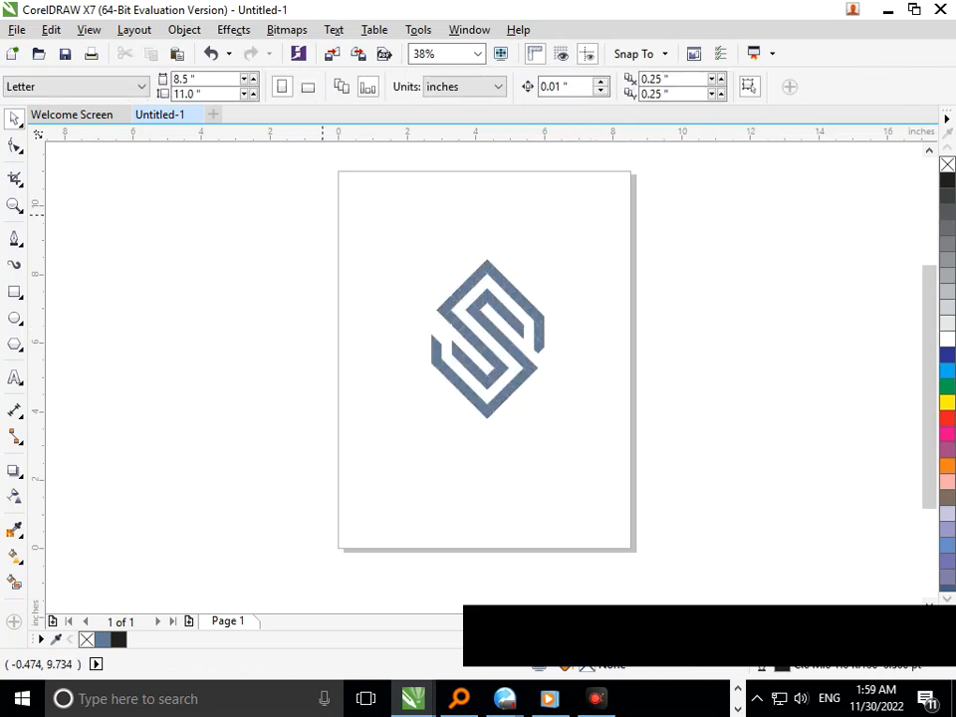
# - Give all the logo pieces a 70% Black outline
pyautogui.moveTo(323, 209); pyautogui.dragTo(617, 465)
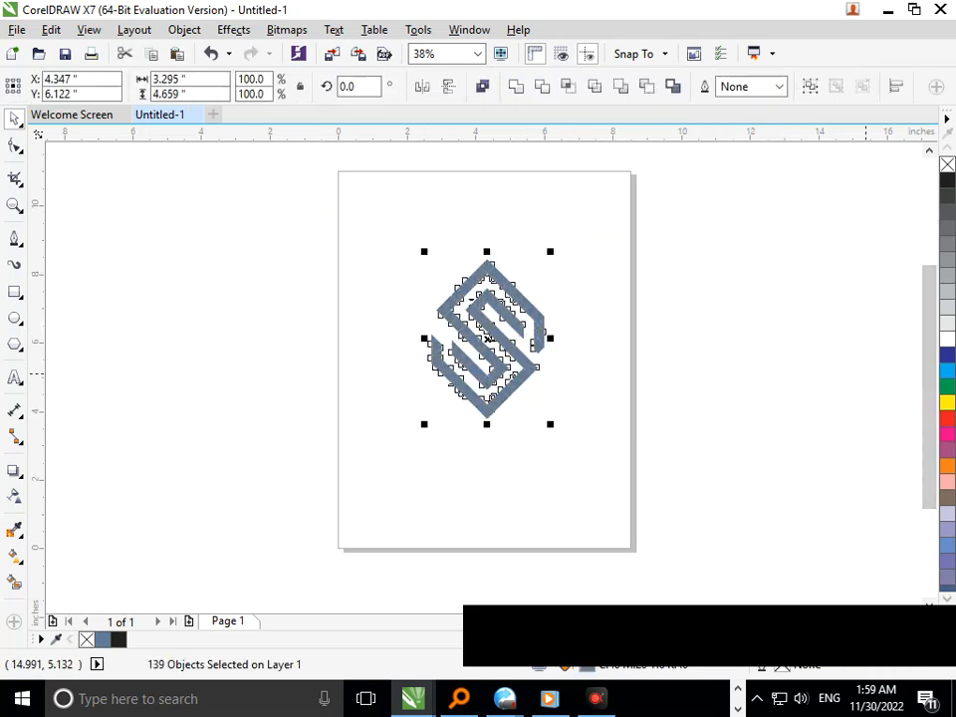
pyautogui.rightClick(947, 227)
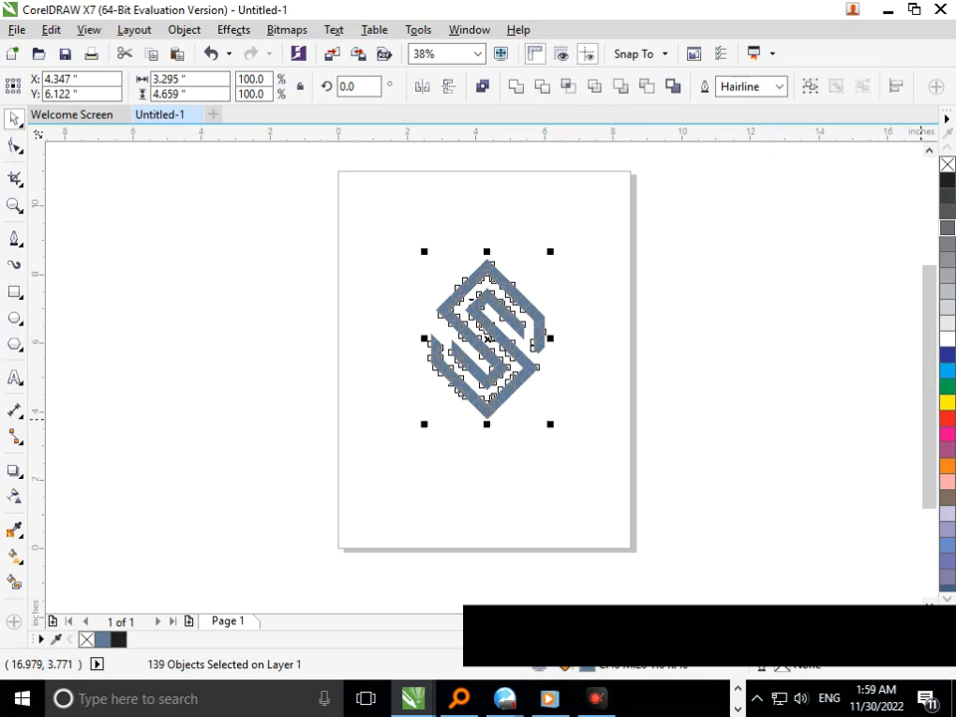
pyautogui.click(599, 403)
# - Examine the logo's edges and the seams between its filled pieces up close
pyautogui.scroll(4, 492, 296)
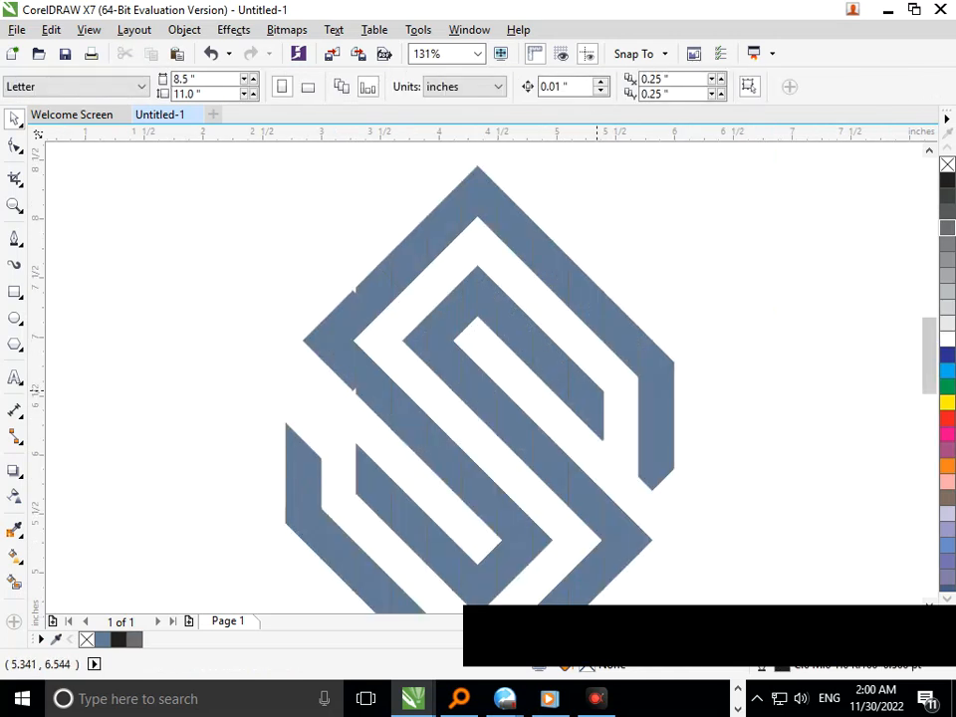
pyautogui.scroll(-4, 451, 388)
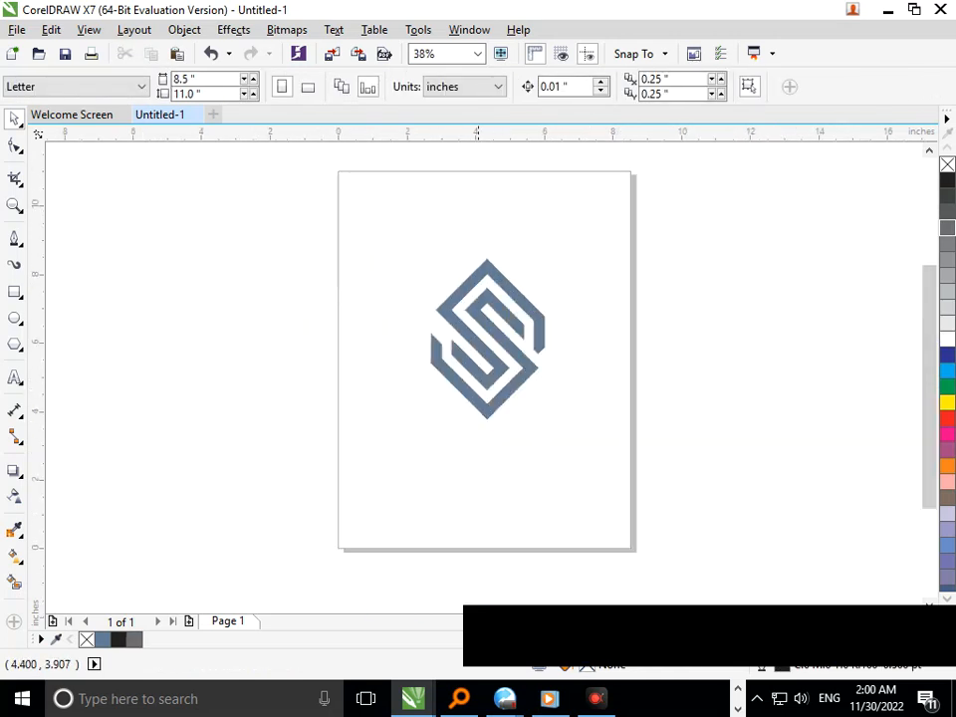
pyautogui.scroll(5, 473, 325)
pyautogui.scroll(6, 396, 341)
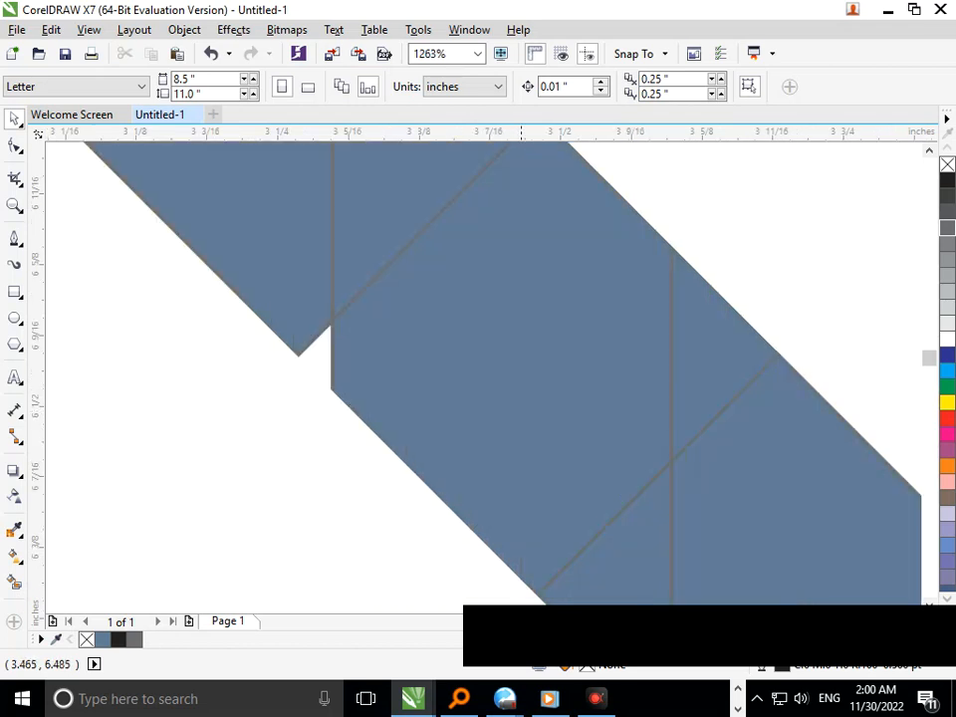
pyautogui.scroll(-6, 304, 319)
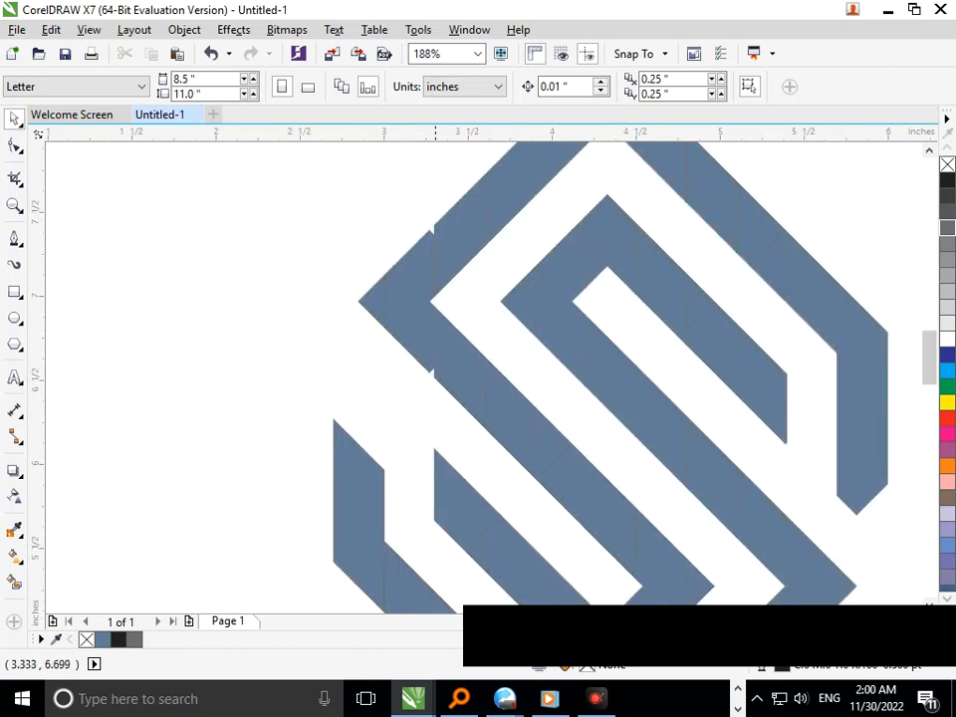
pyautogui.scroll(-5, 438, 346)
# - Sample the logo's blue fill color and Smart Fill the whole logo as one shape with a 0.5 pt black outline
pyautogui.moveTo(391, 213); pyautogui.dragTo(659, 502)
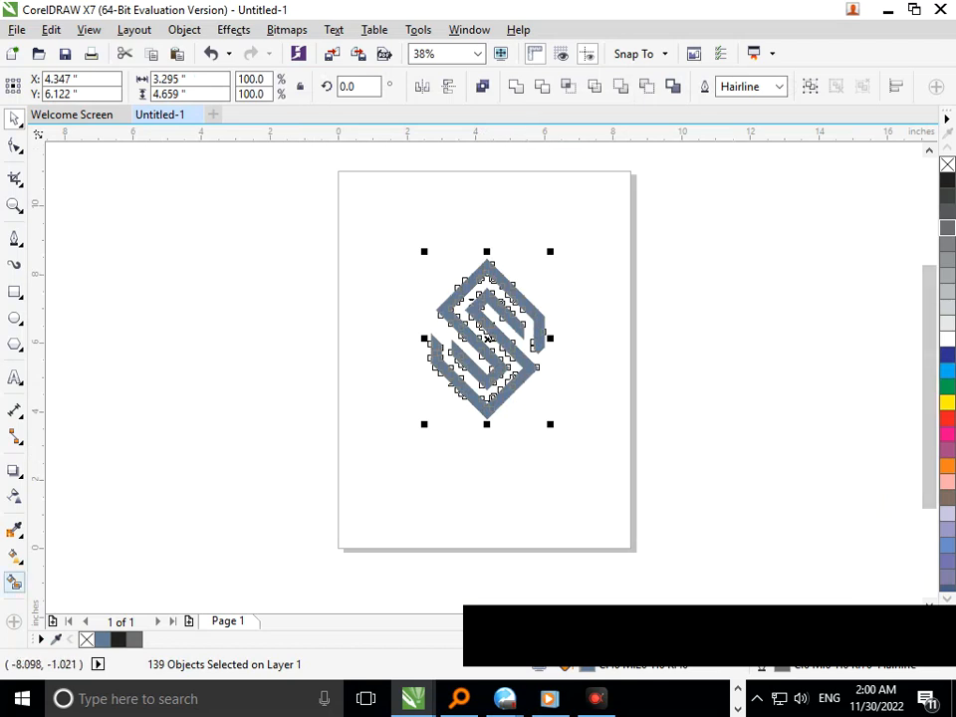
pyautogui.press('i')
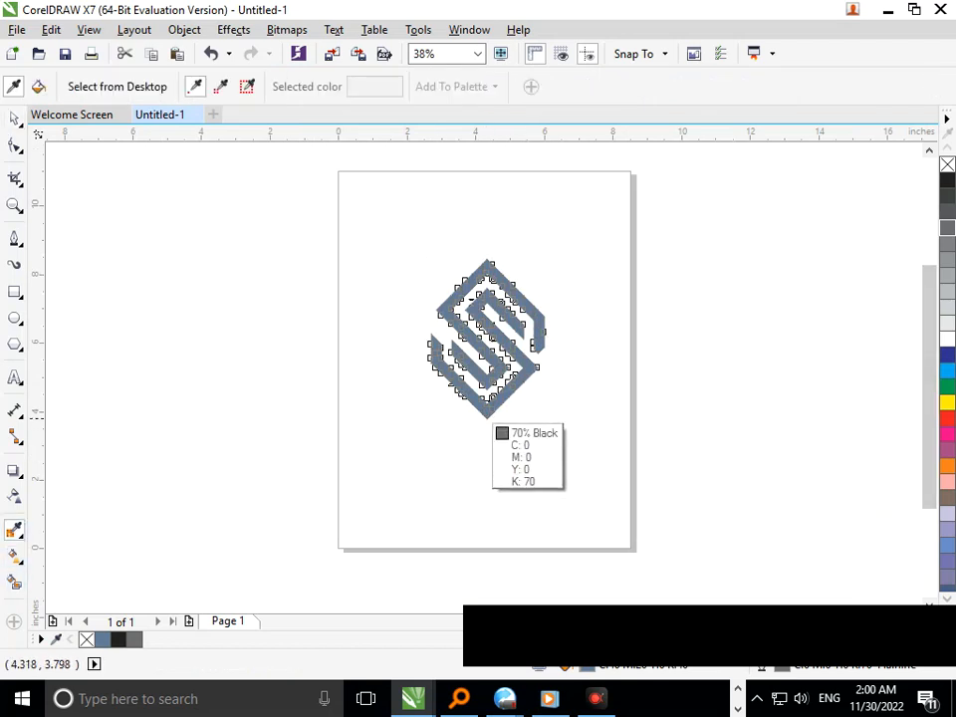
pyautogui.click(491, 416)
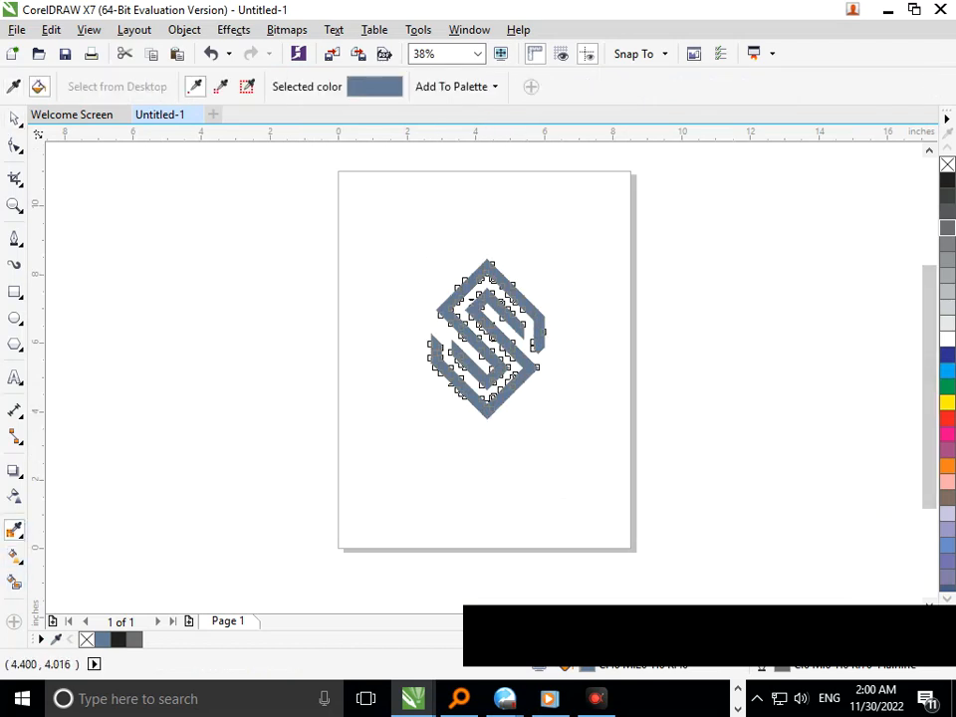
pyautogui.press('space')
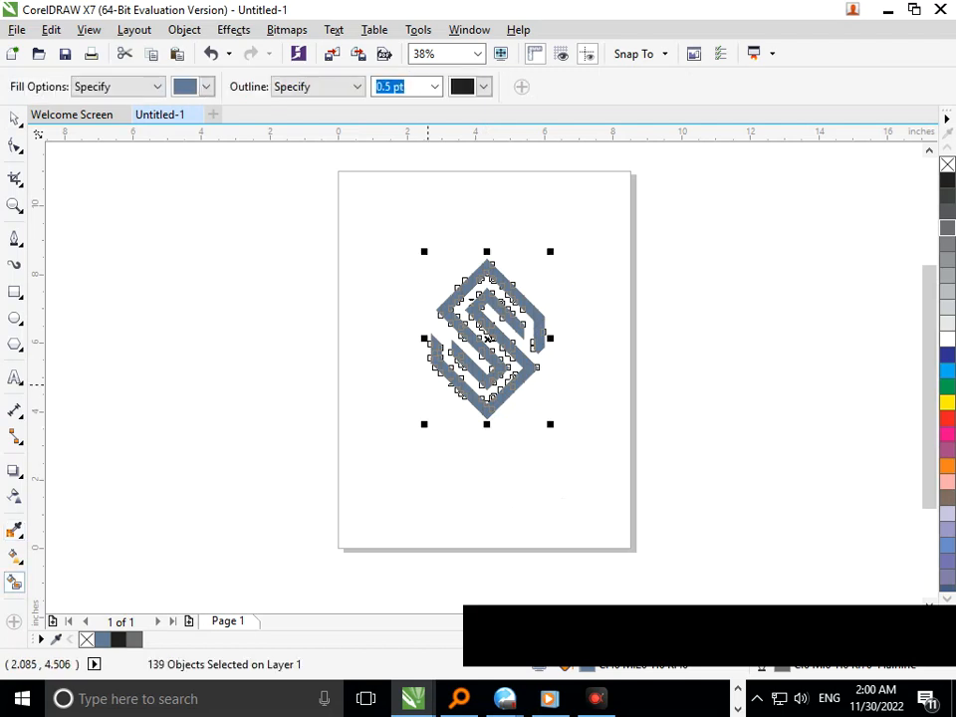
pyautogui.hotkey('ctrl', 'l')
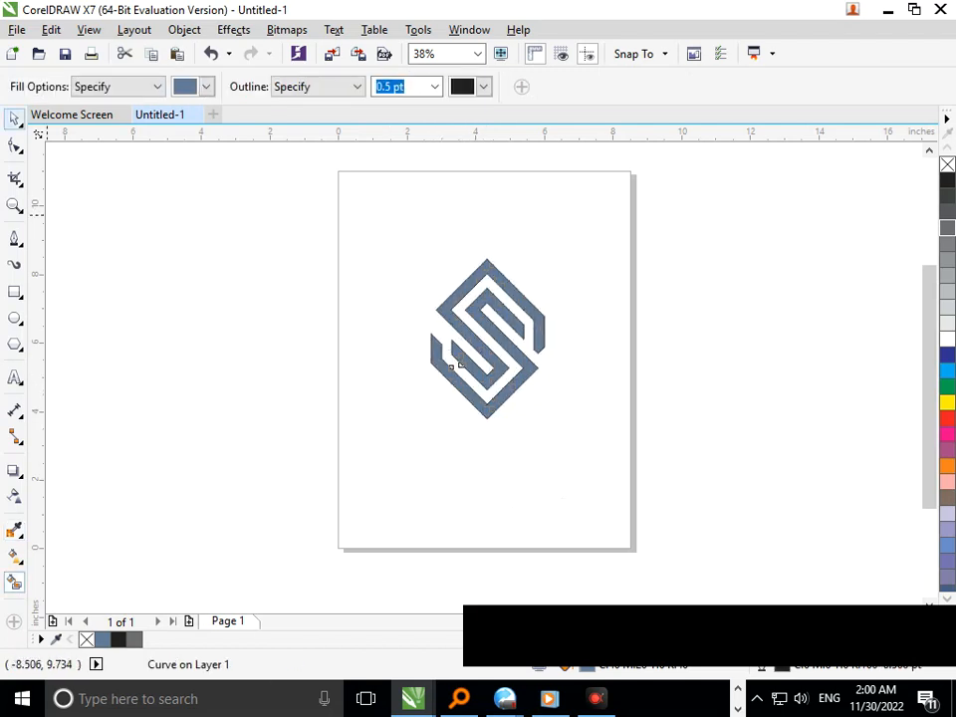
pyautogui.press('space')
pyautogui.press('Escape')
# - Remove the outline from the merged logo shape and all the pieces beneath it
pyautogui.scroll(3, 474, 396)
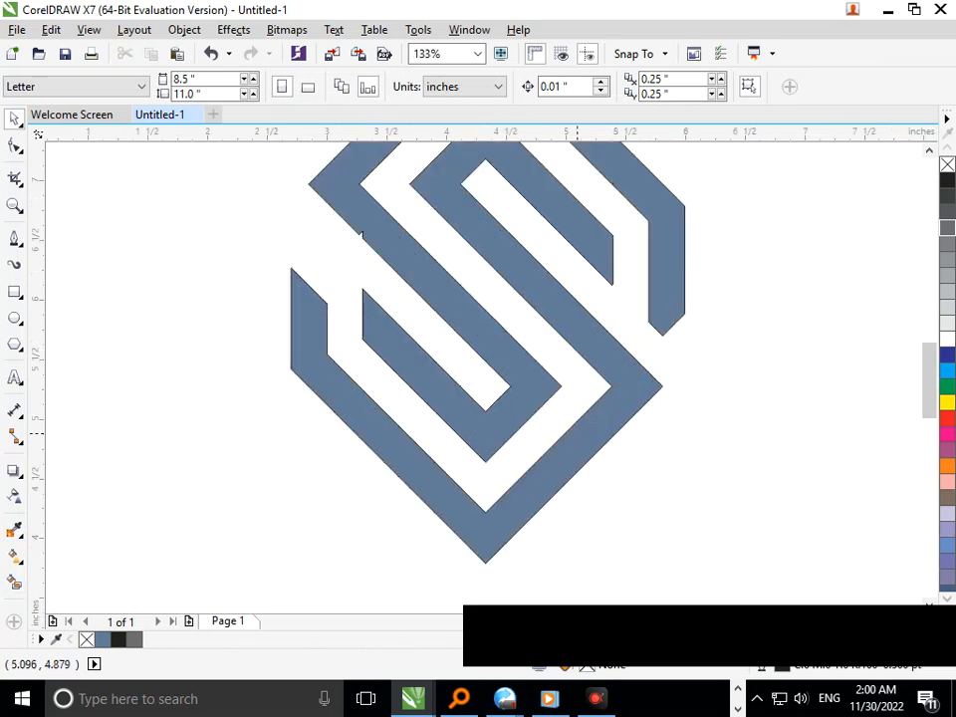
pyautogui.scroll(-3, 403, 398)
pyautogui.scroll(5, 393, 389)
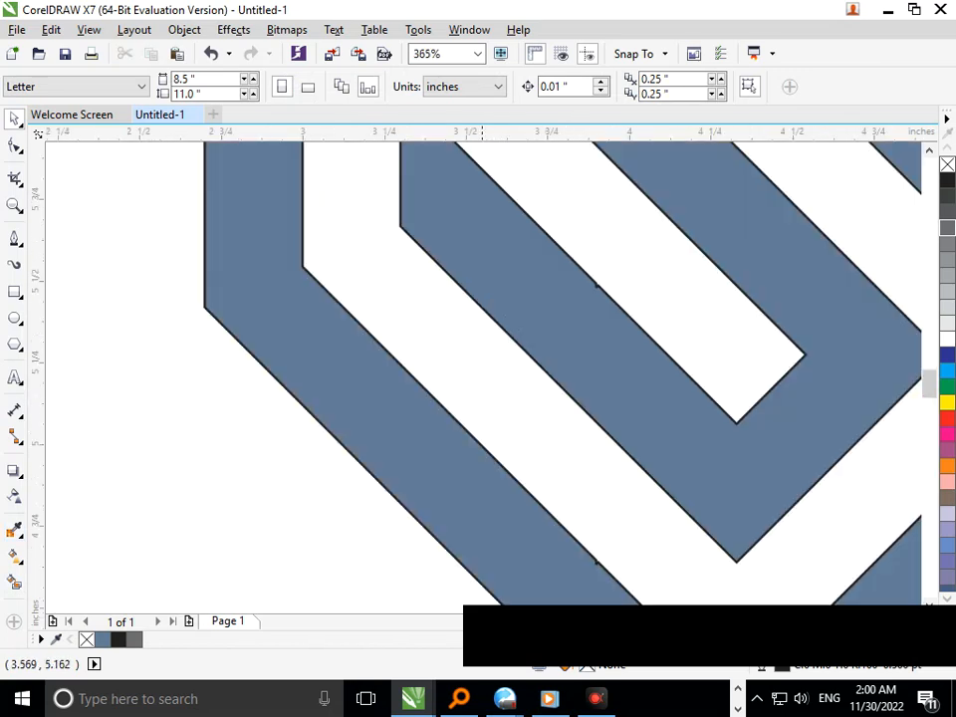
pyautogui.scroll(-5, 356, 379)
pyautogui.moveTo(385, 207); pyautogui.dragTo(624, 490)
pyautogui.click(779, 86)
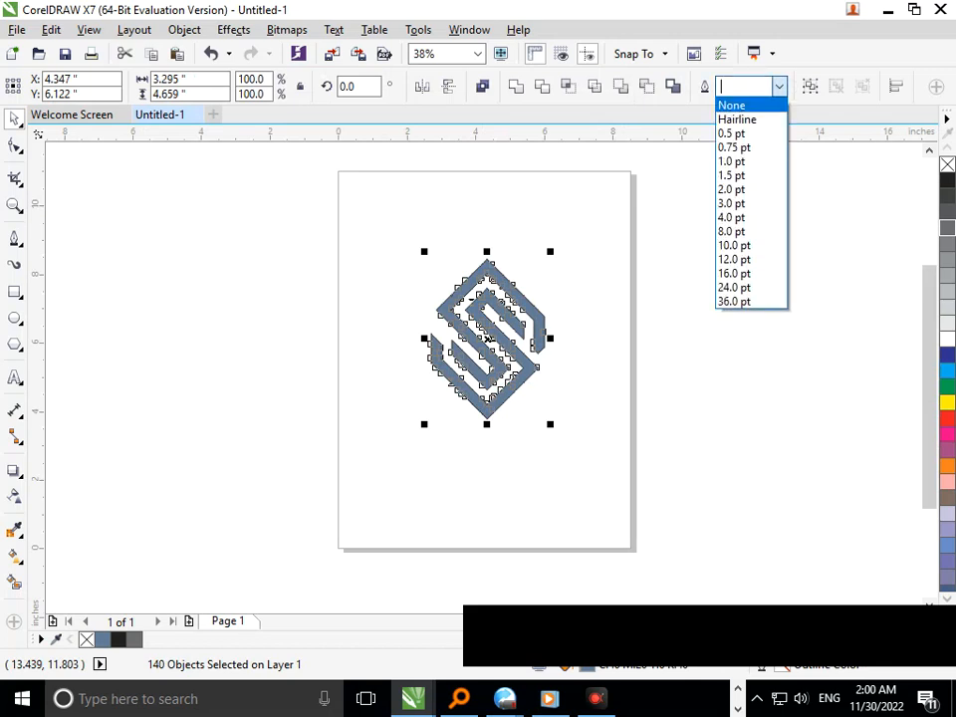
pyautogui.click(737, 162)
pyautogui.click(557, 429)
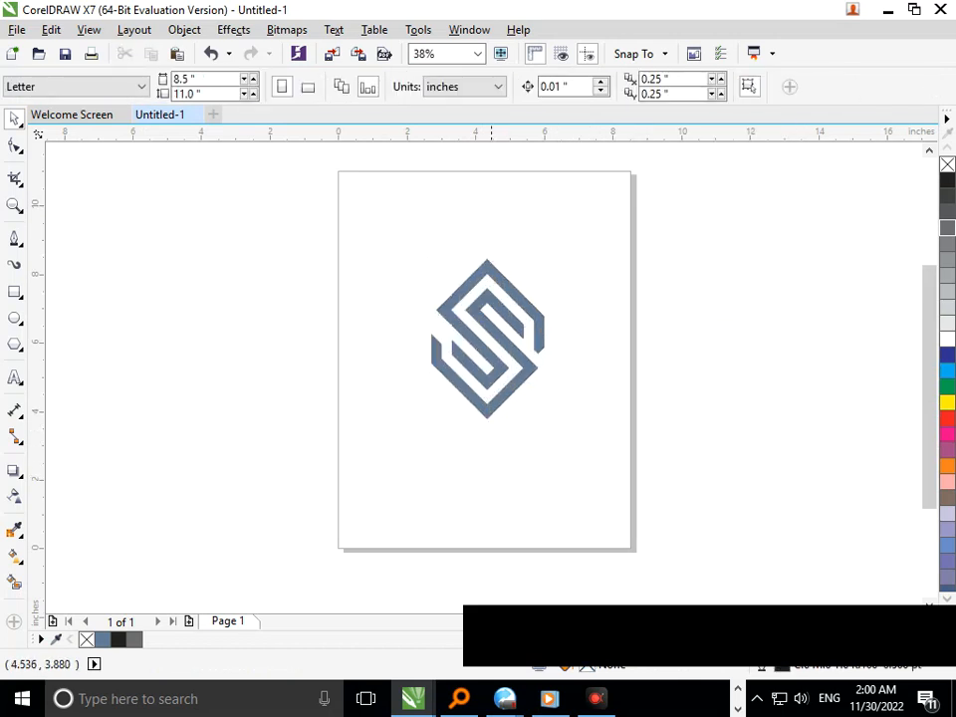